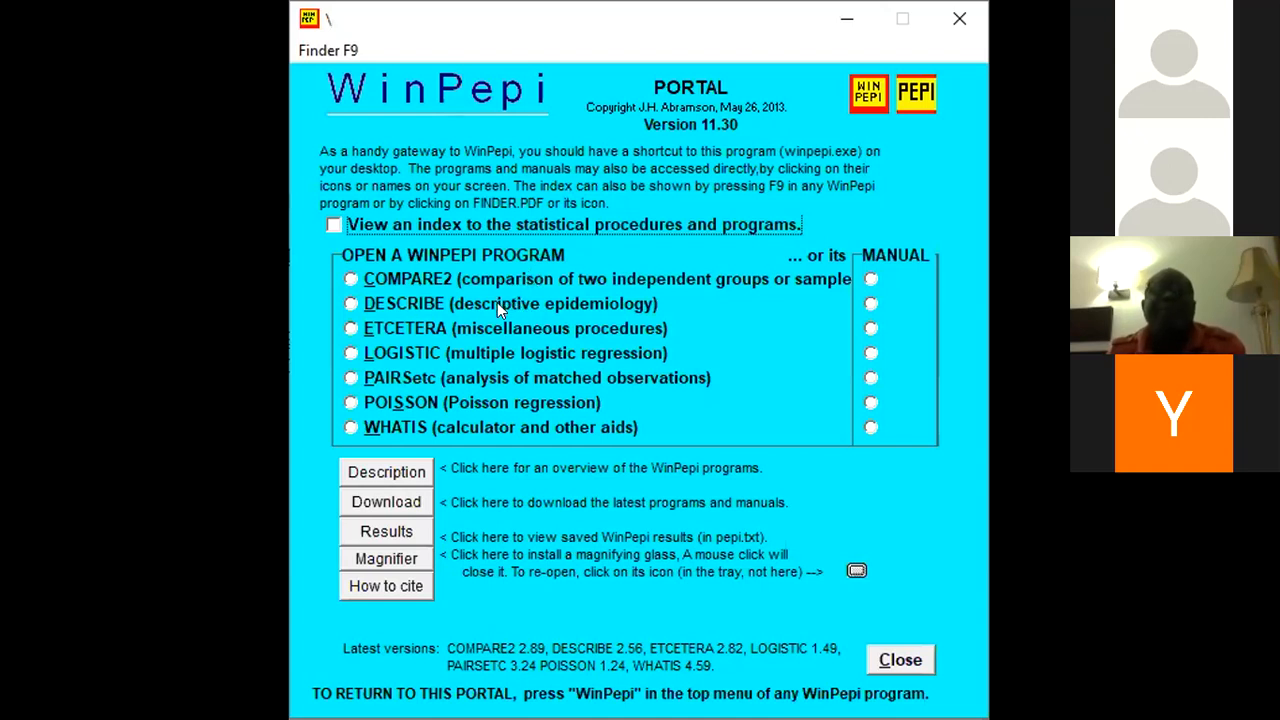
# Step: Open the DESCRIBE program's sample size procedure and choose Estimating a proportion as the study aim
pyautogui.click(433, 305)
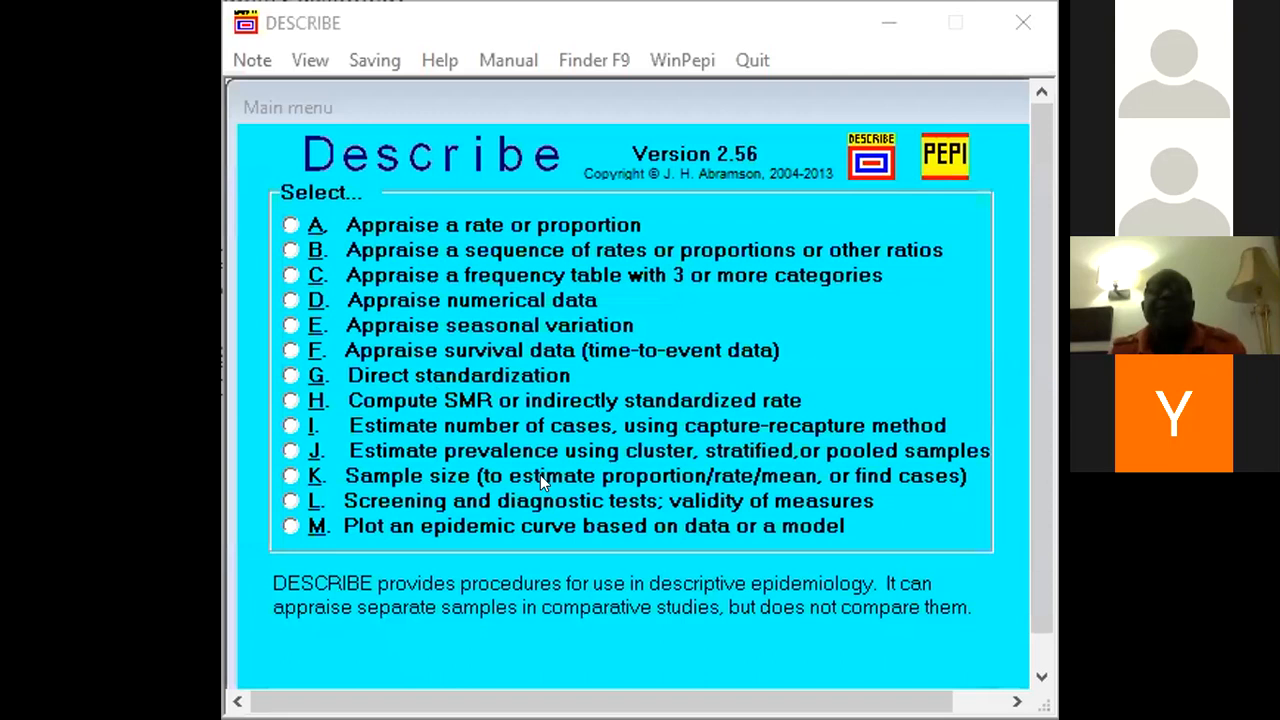
pyautogui.click(395, 481)
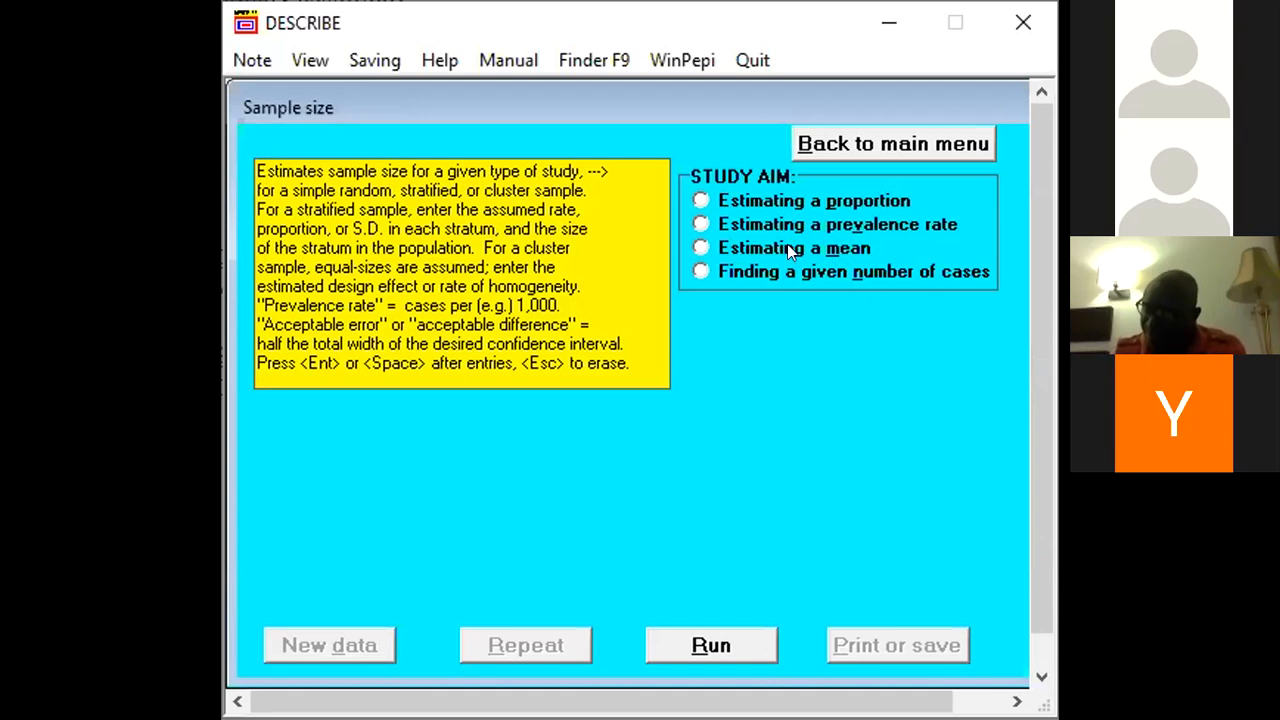
pyautogui.click(751, 200)
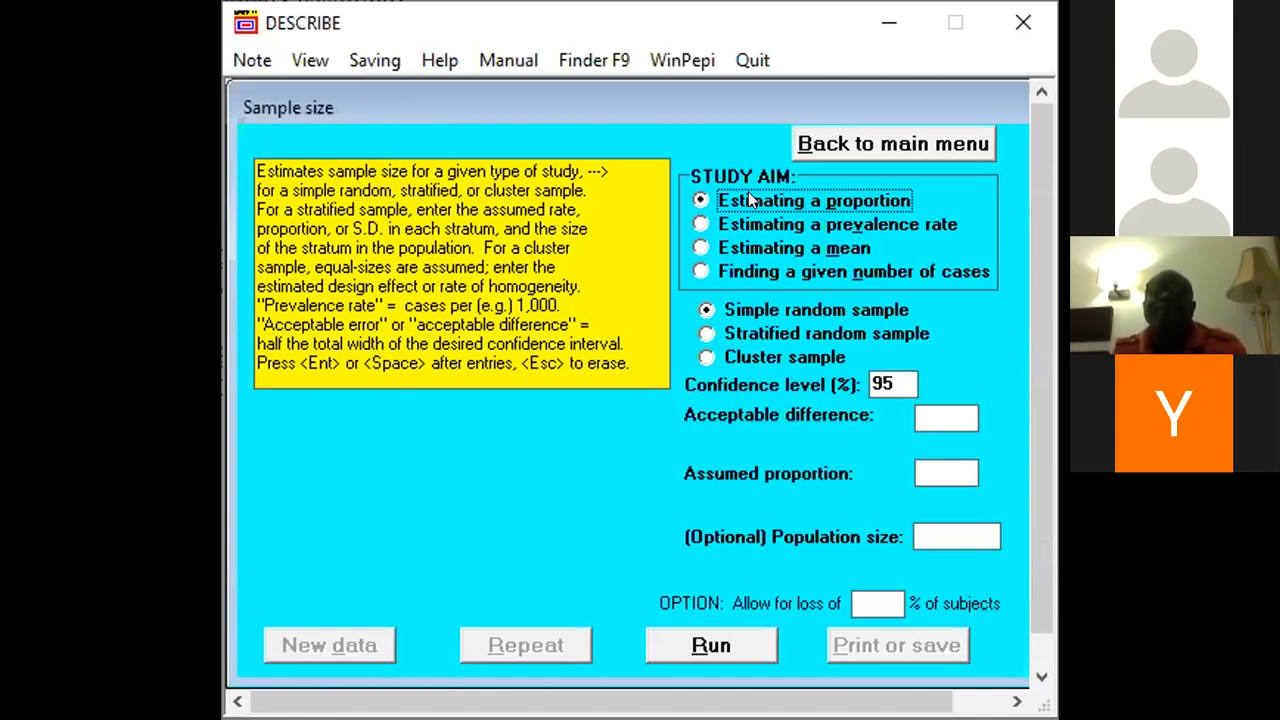
# Step: Review the input fields for cluster and stratified random samples, and return to Simple random sample
pyautogui.click(803, 362)
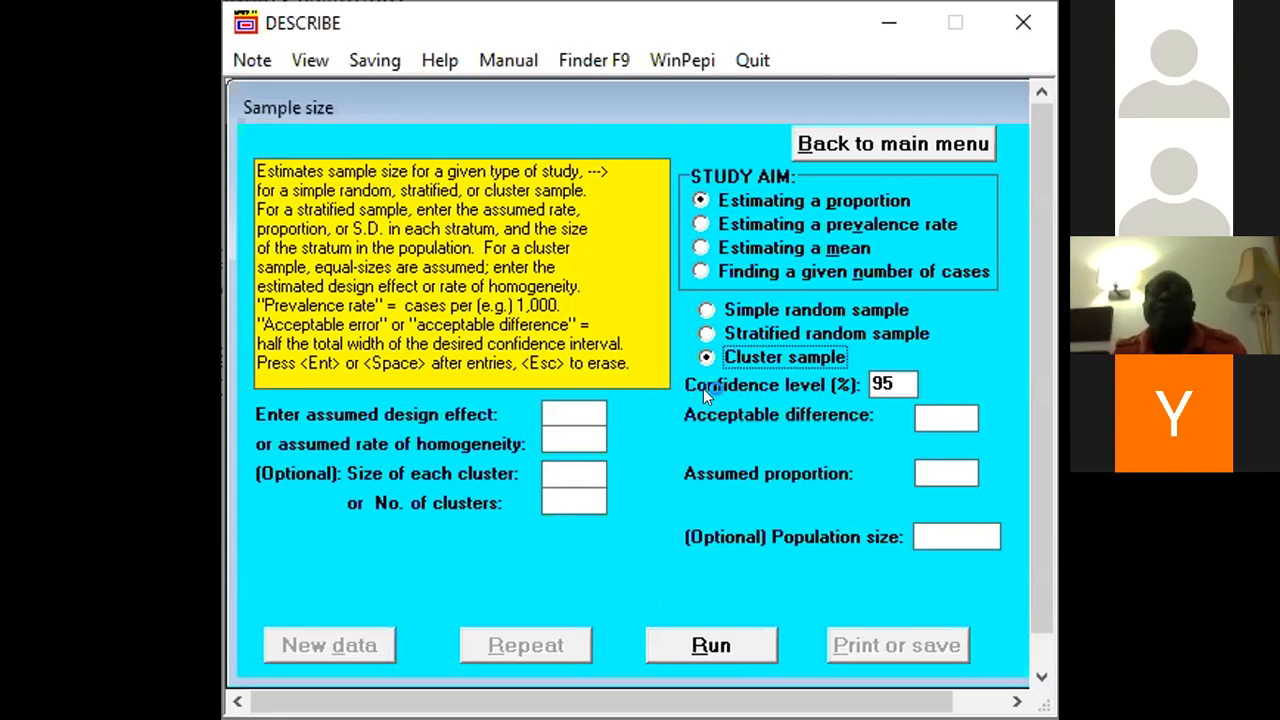
pyautogui.click(707, 361)
pyautogui.click(706, 311)
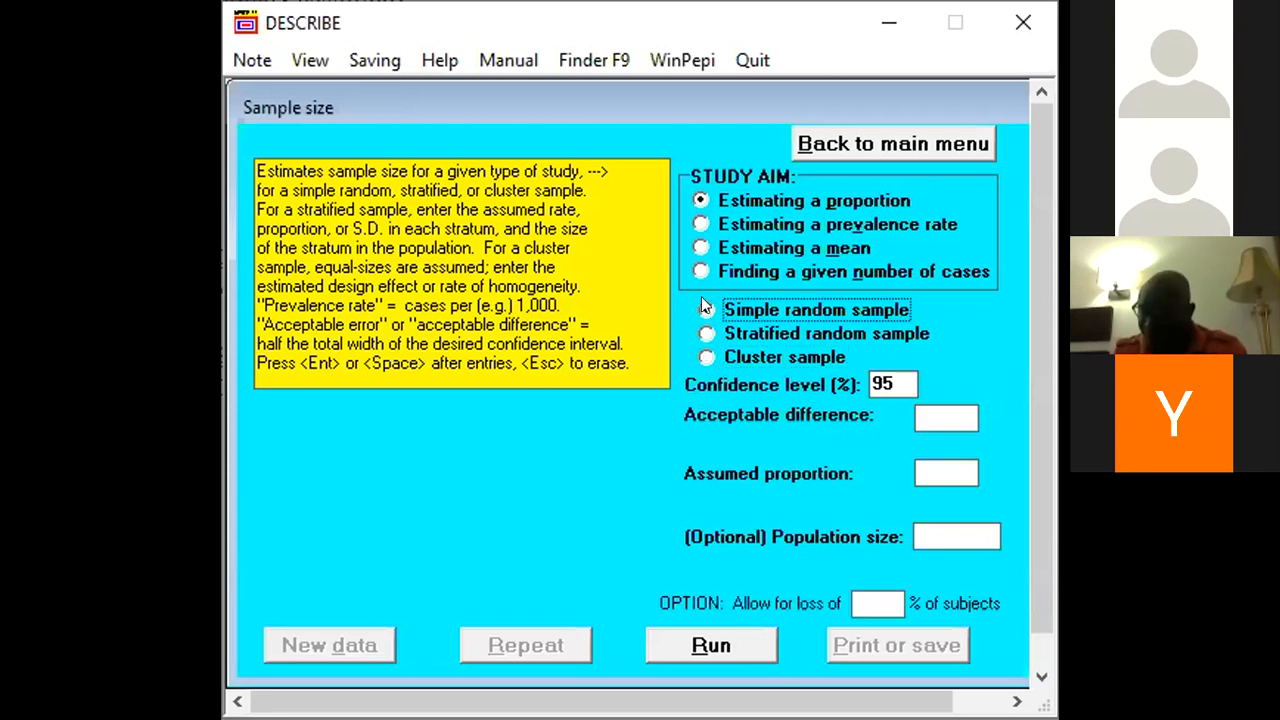
pyautogui.click(706, 333)
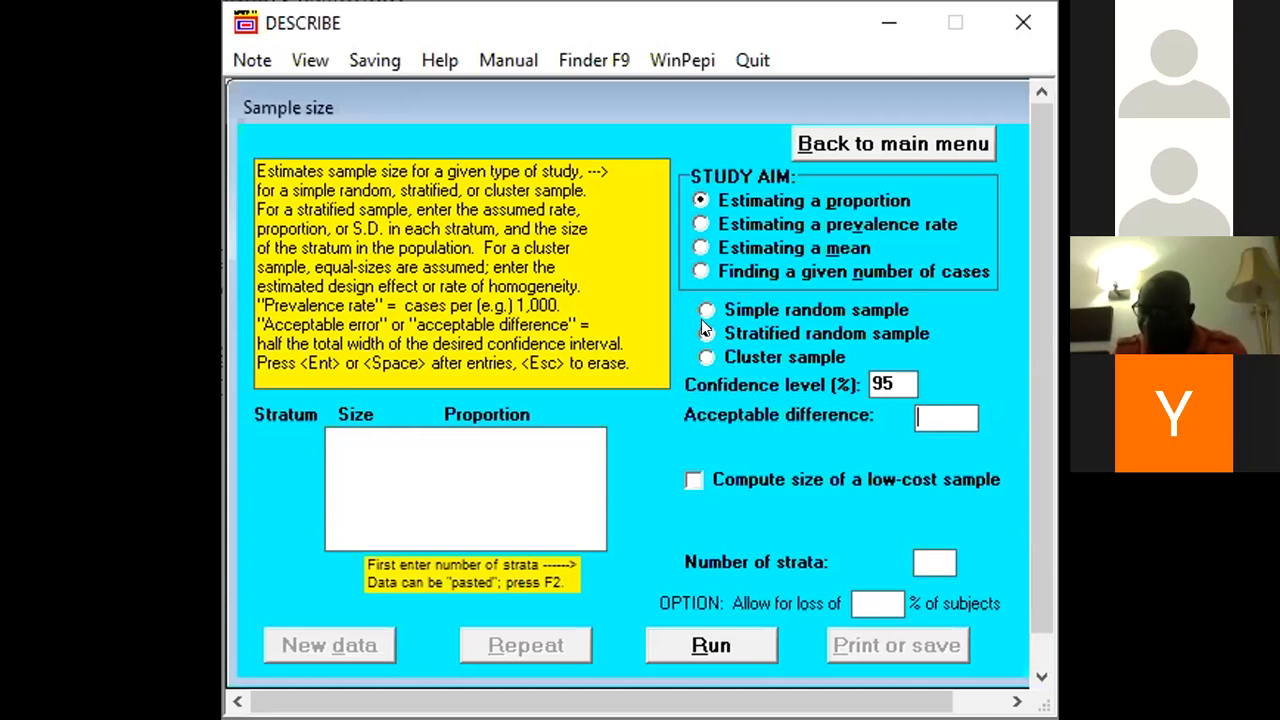
pyautogui.click(729, 304)
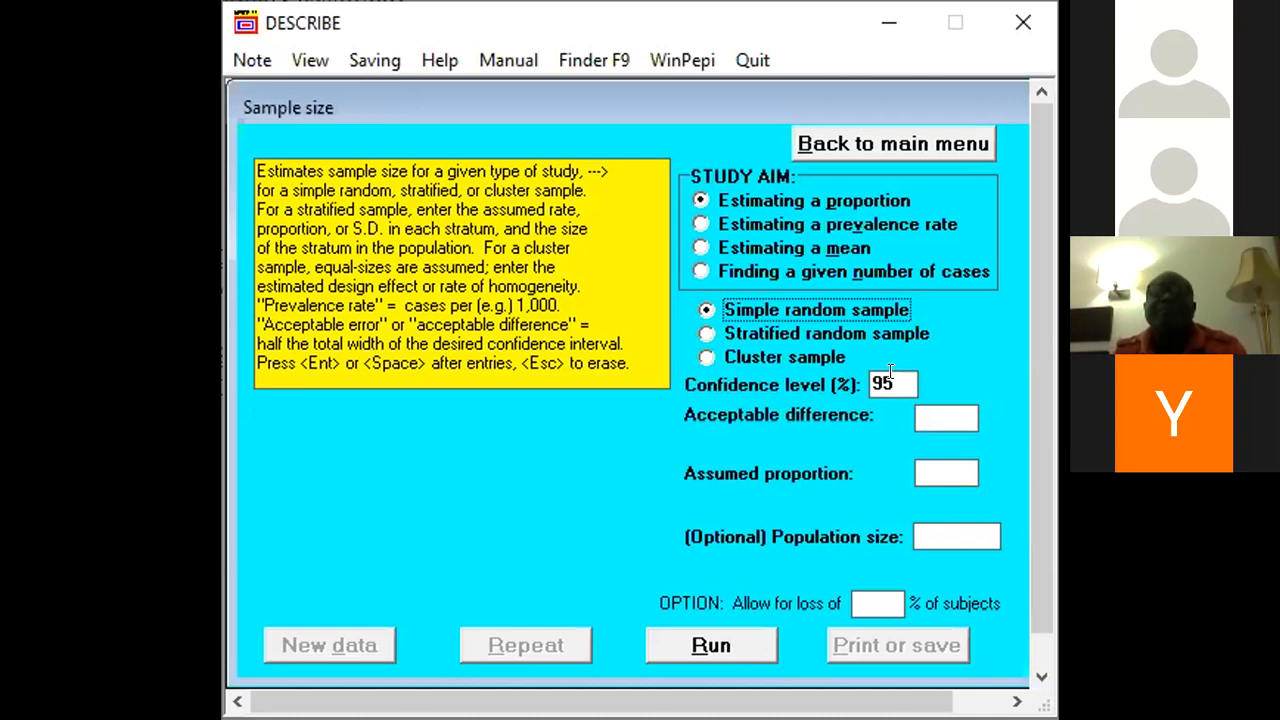
# Step: Set the acceptable difference to 0.05 and the assumed proportion to 0.5
pyautogui.press('Tab')
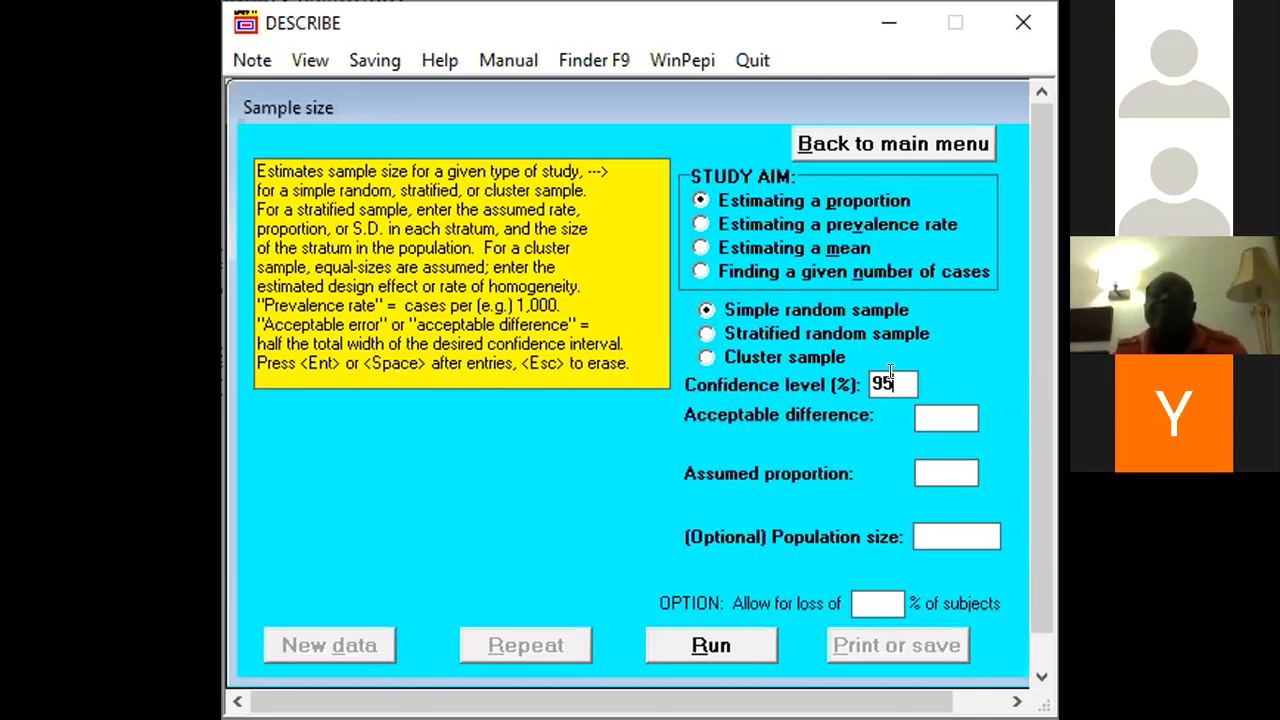
pyautogui.click(939, 412)
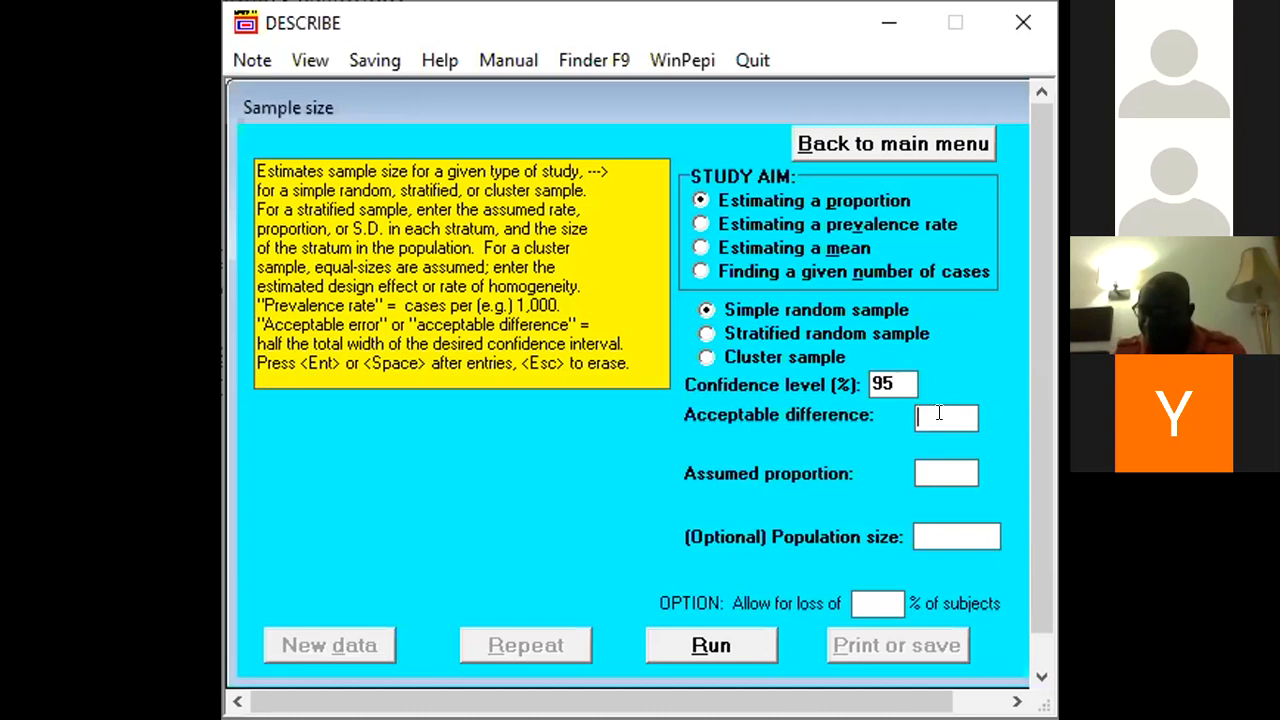
pyautogui.write('0..05')
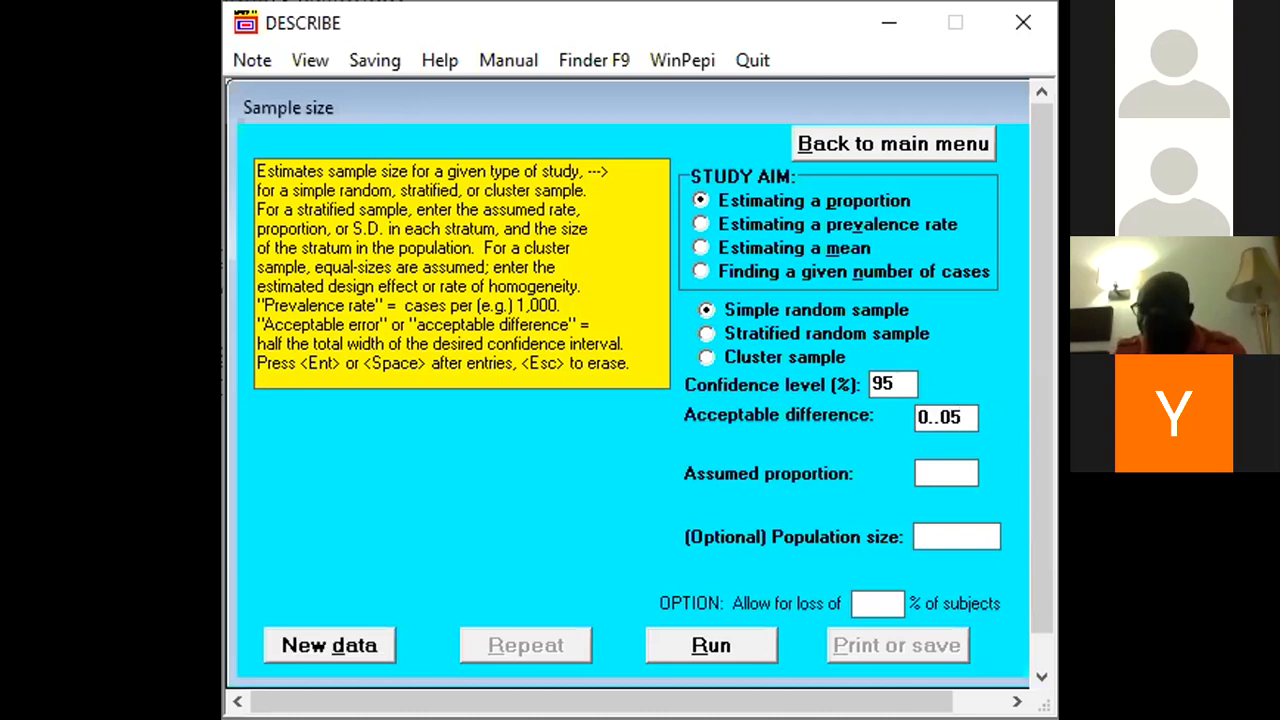
pyautogui.press('Left')
pyautogui.press('Left')
pyautogui.press('BackSpace')
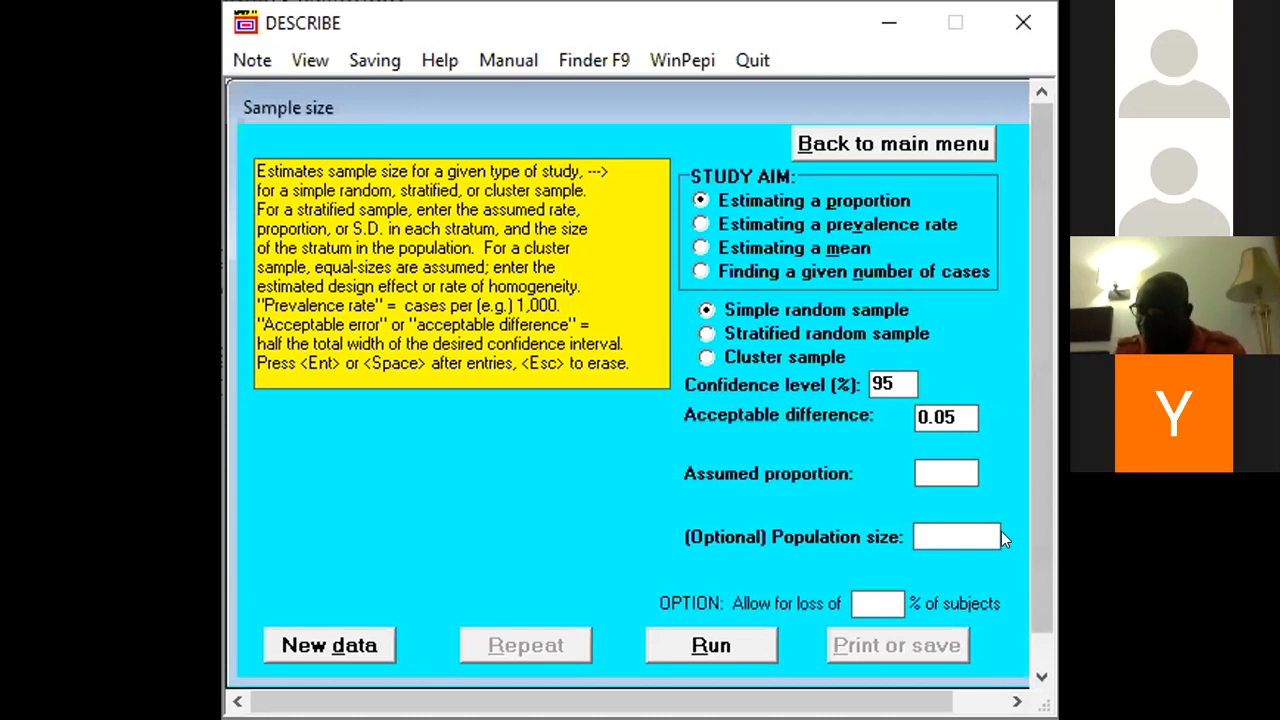
pyautogui.click(923, 466)
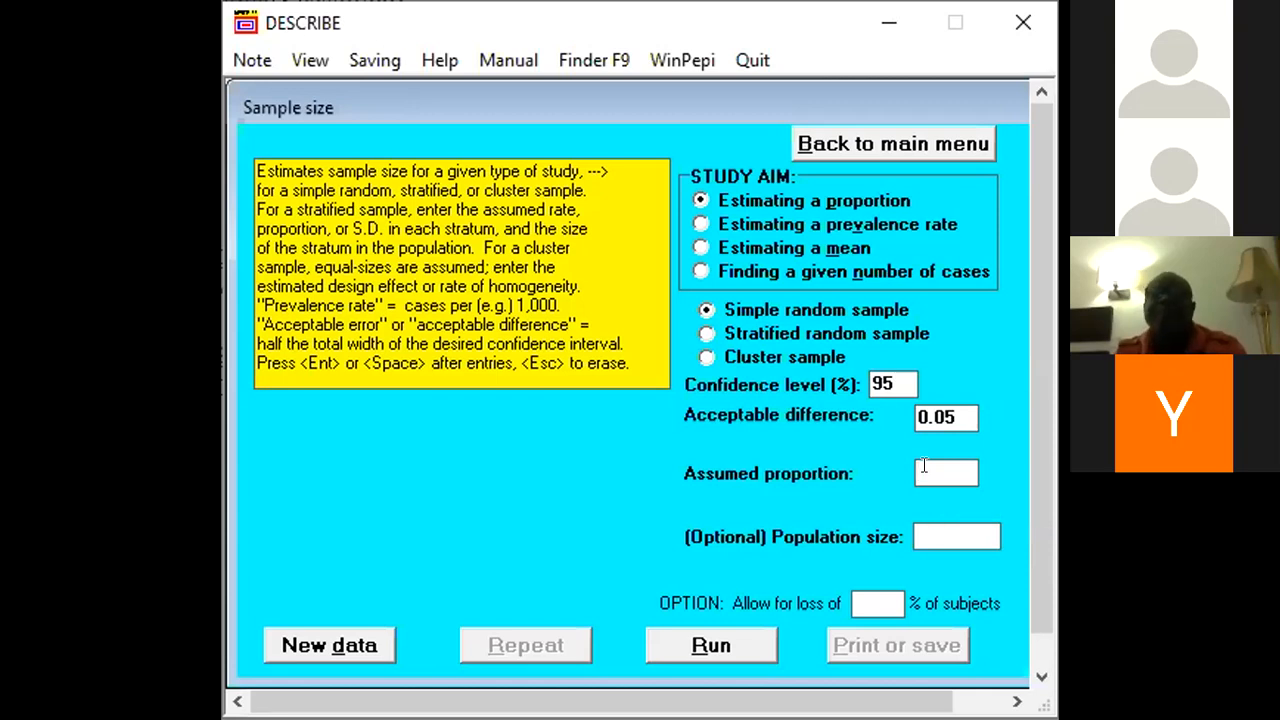
pyautogui.write('0.5')
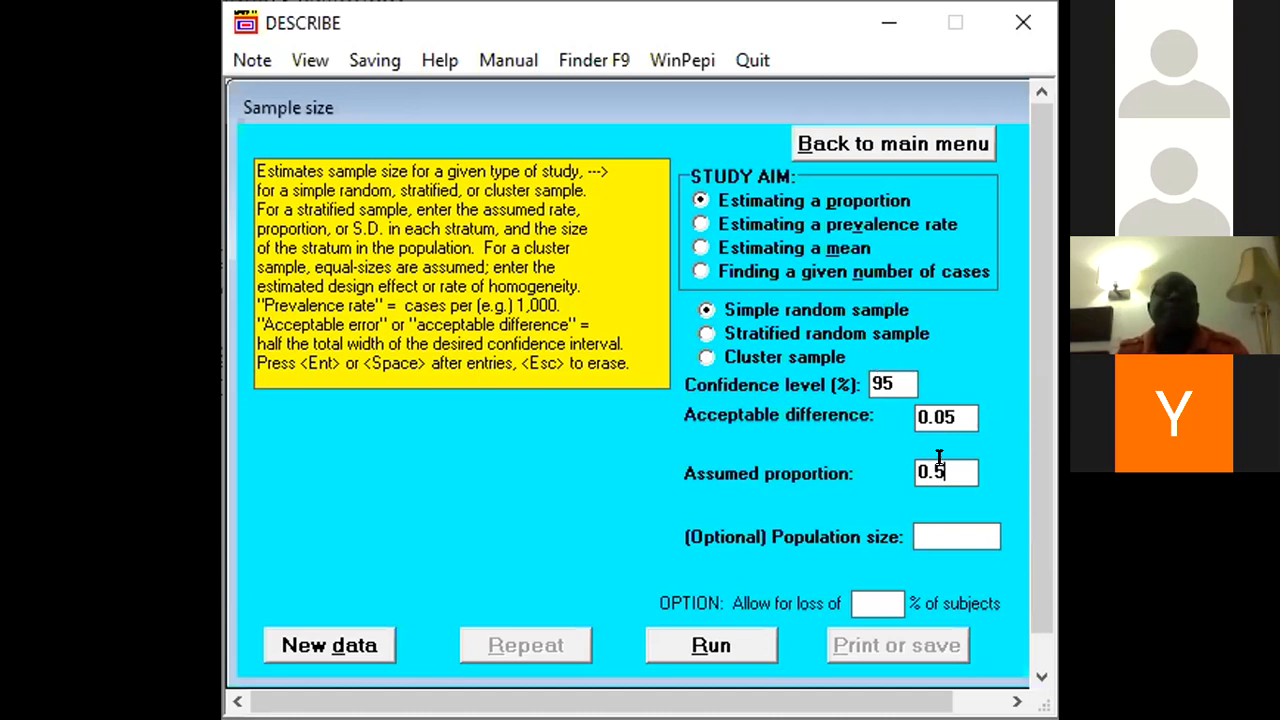
# Step: Run the proportion sample size calculation and circle the required sample size figure in red
pyautogui.click(697, 645)
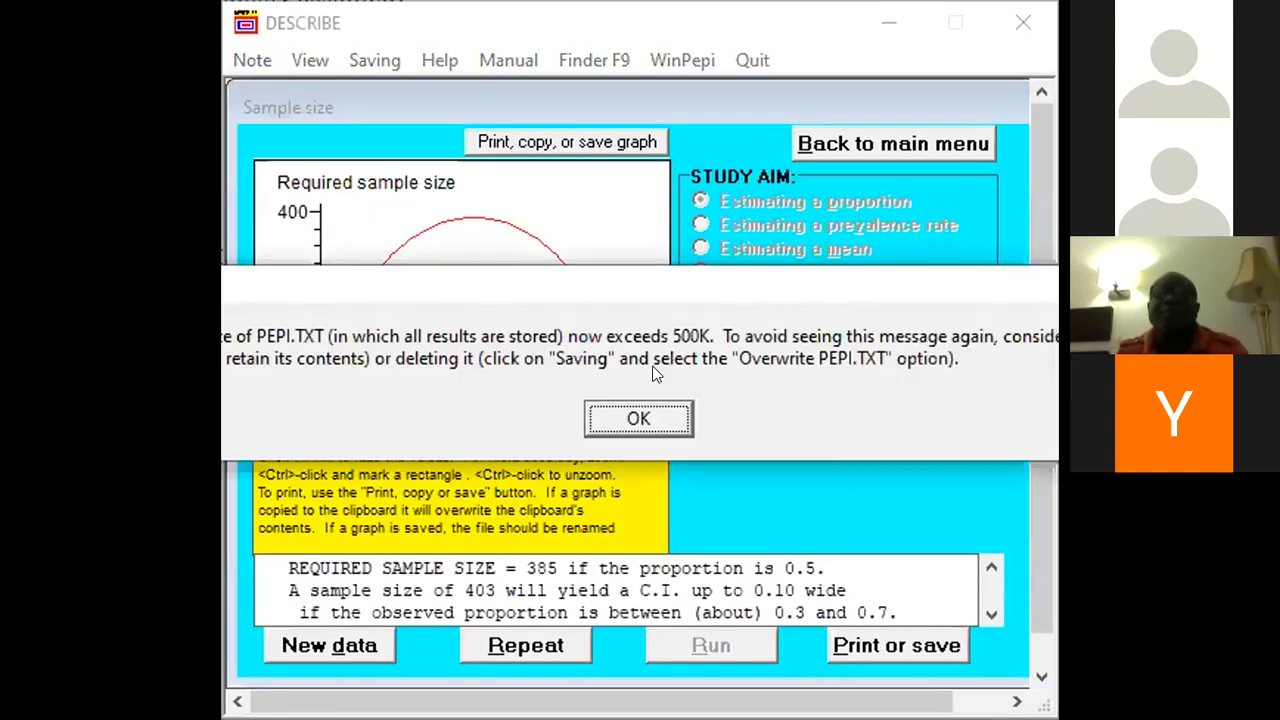
pyautogui.click(611, 429)
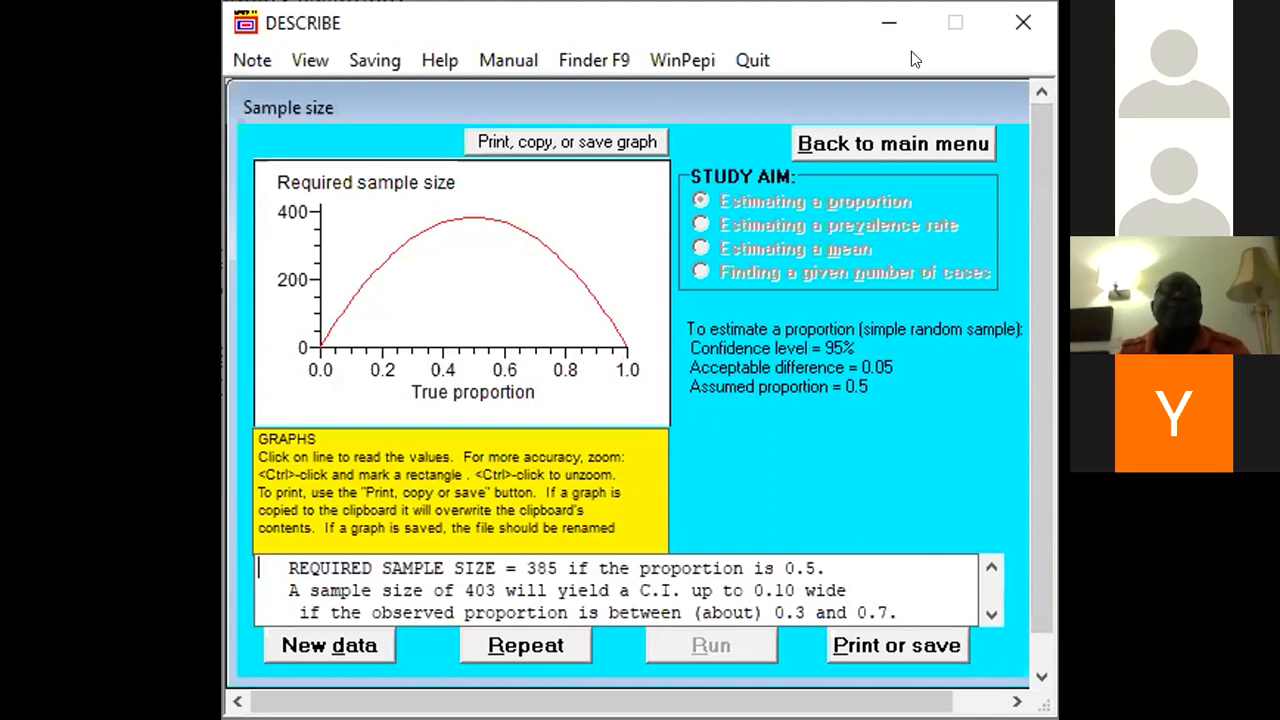
pyautogui.click(938, 3)
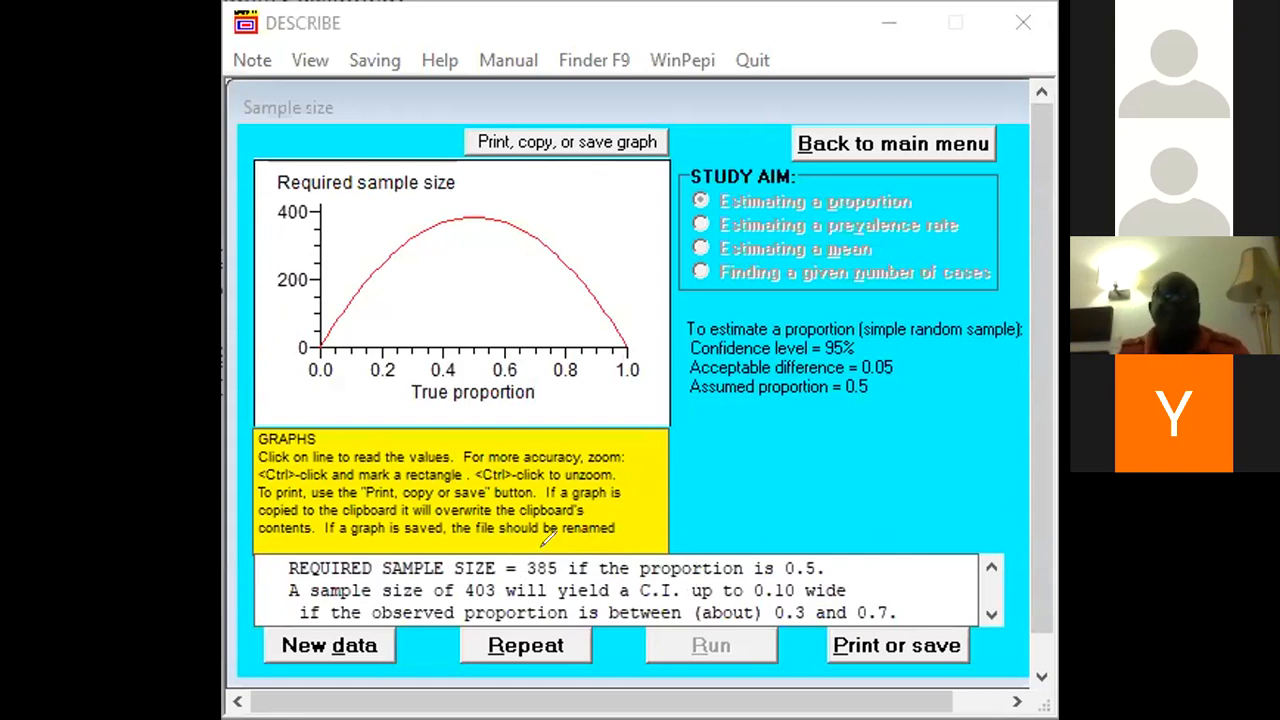
pyautogui.moveTo(545, 552)
pyautogui.mouseDown()
pyautogui.moveTo(522, 566)
pyautogui.moveTo(540, 578)
pyautogui.moveTo(563, 562)
pyautogui.moveTo(521, 560)
pyautogui.mouseUp()
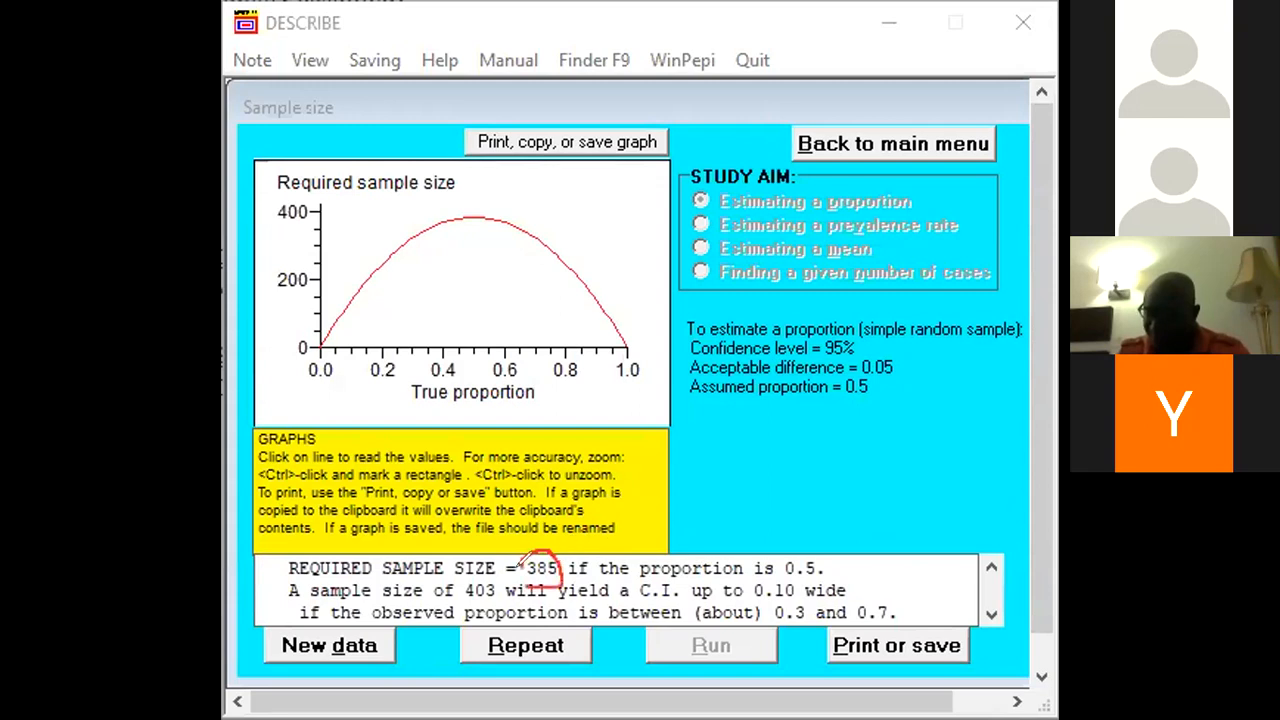
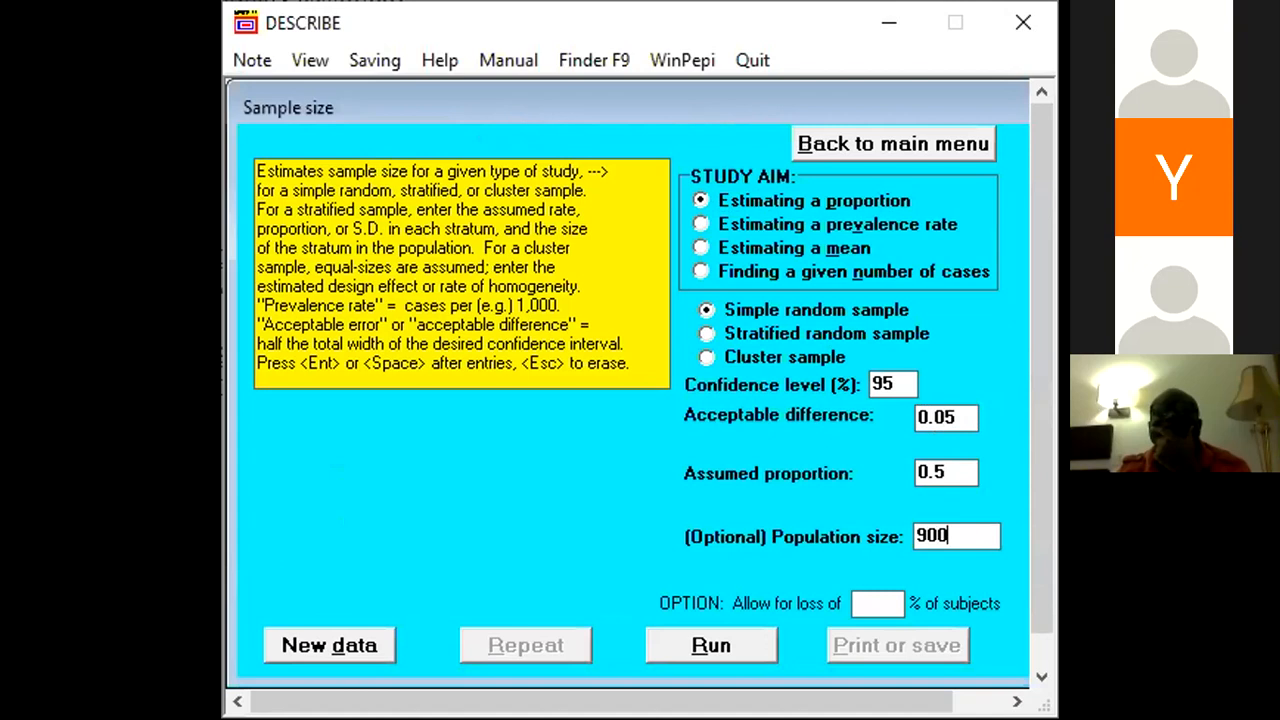
# Step: Run the proportion calculation for a population of 900, and rerun it with the population size set to 200
pyautogui.click(706, 647)
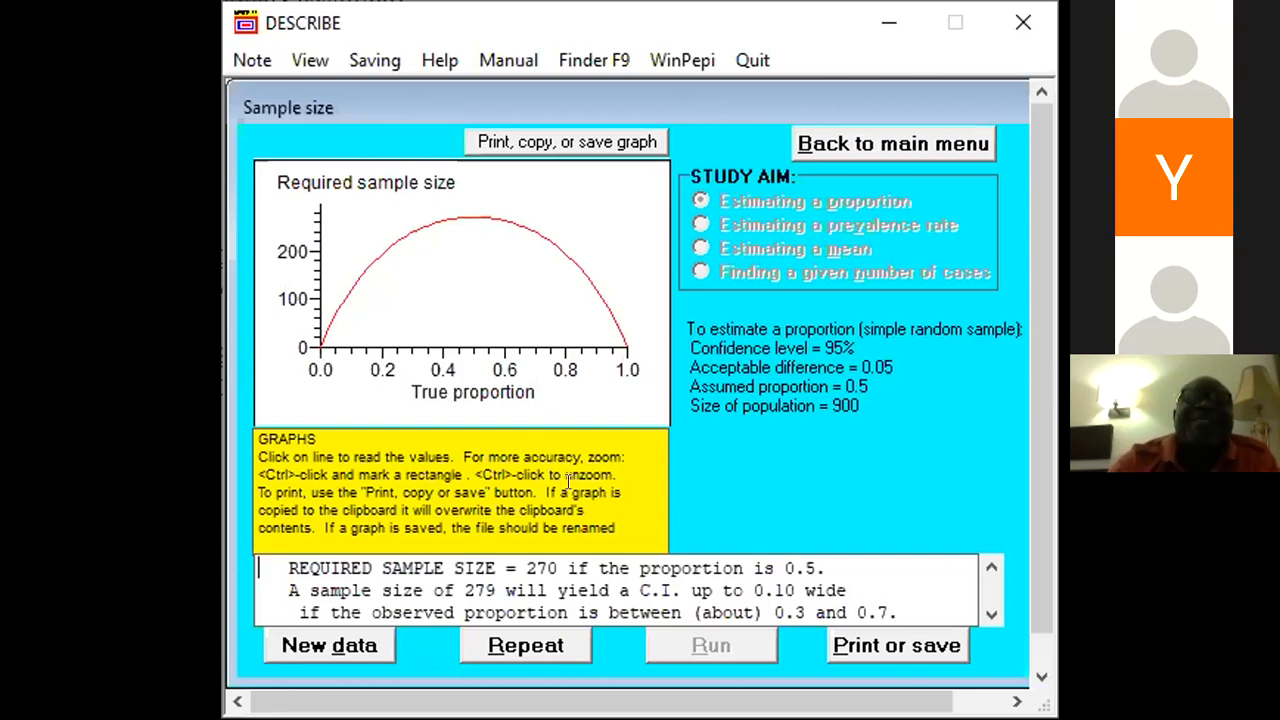
pyautogui.click(527, 645)
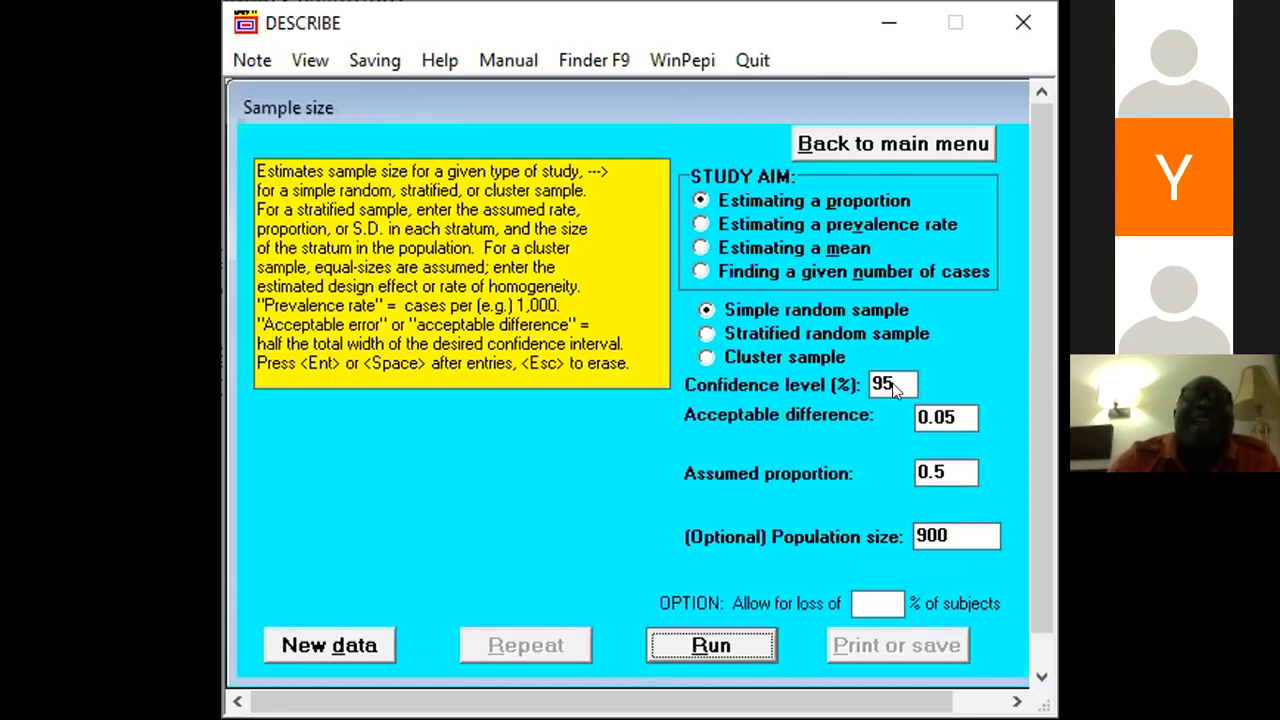
pyautogui.click(948, 532)
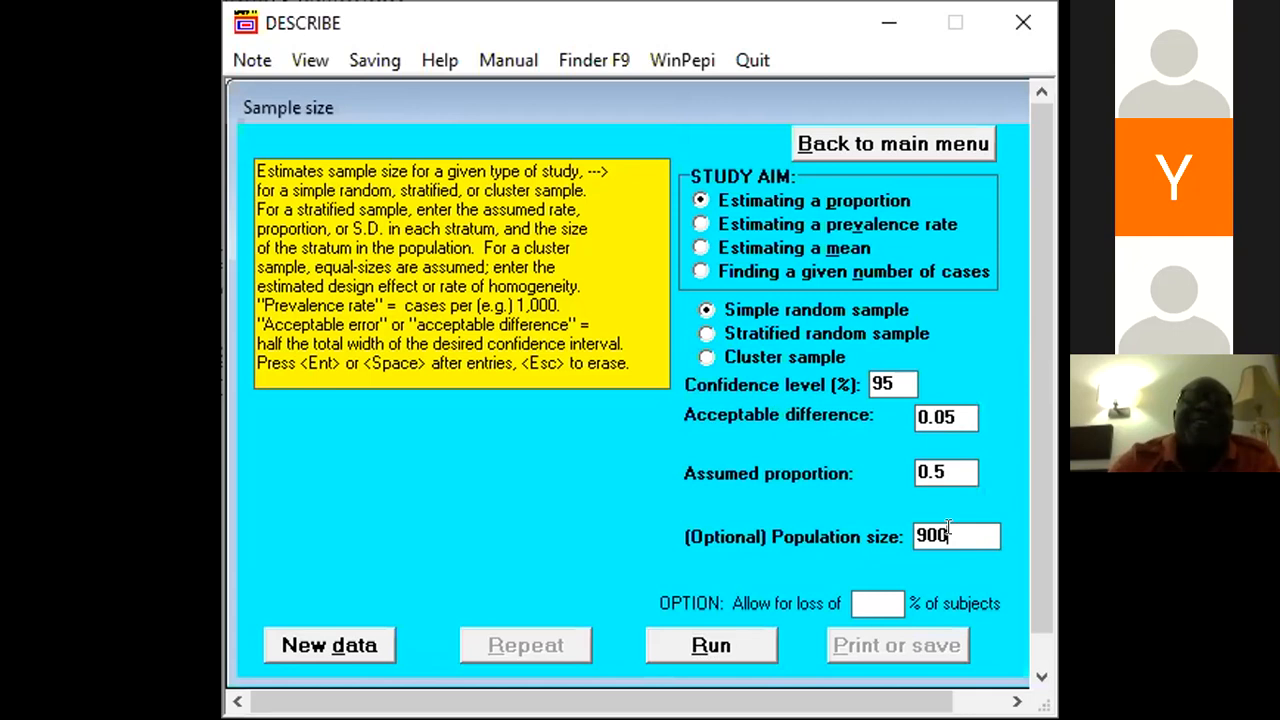
pyautogui.press('BackSpace')
pyautogui.press('BackSpace')
pyautogui.press('BackSpace')
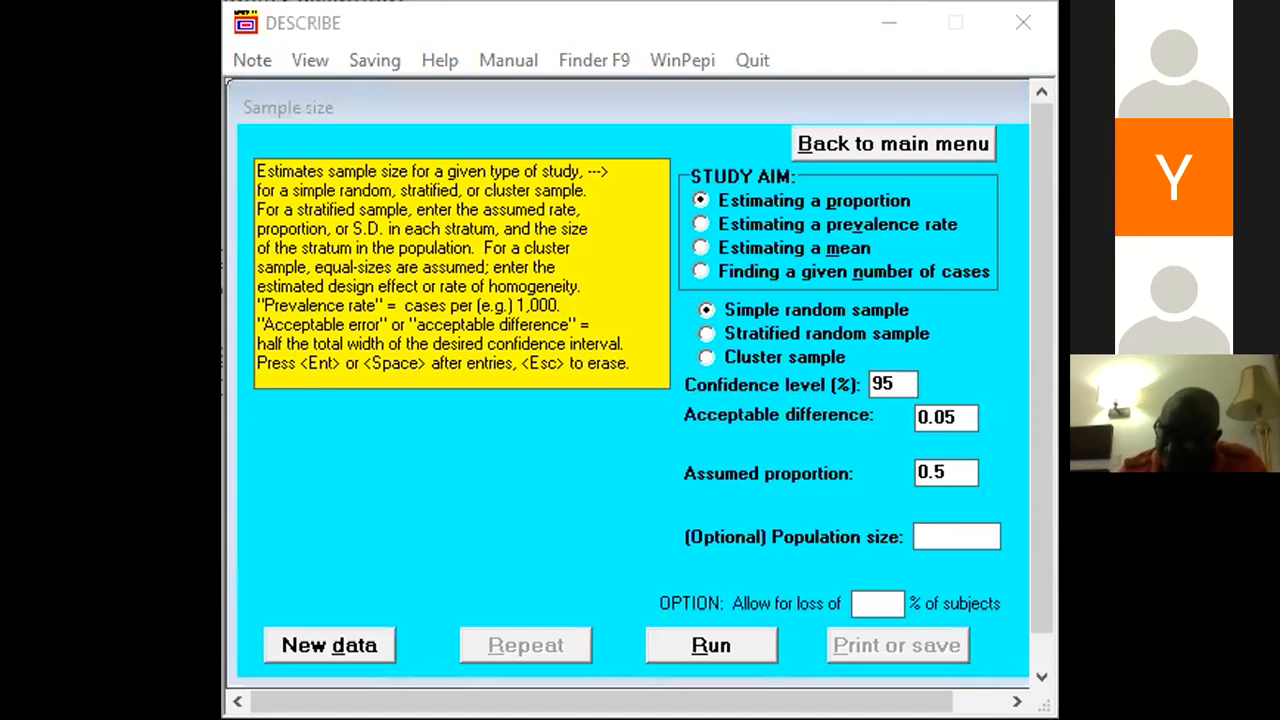
pyautogui.click(922, 532)
pyautogui.write('200')
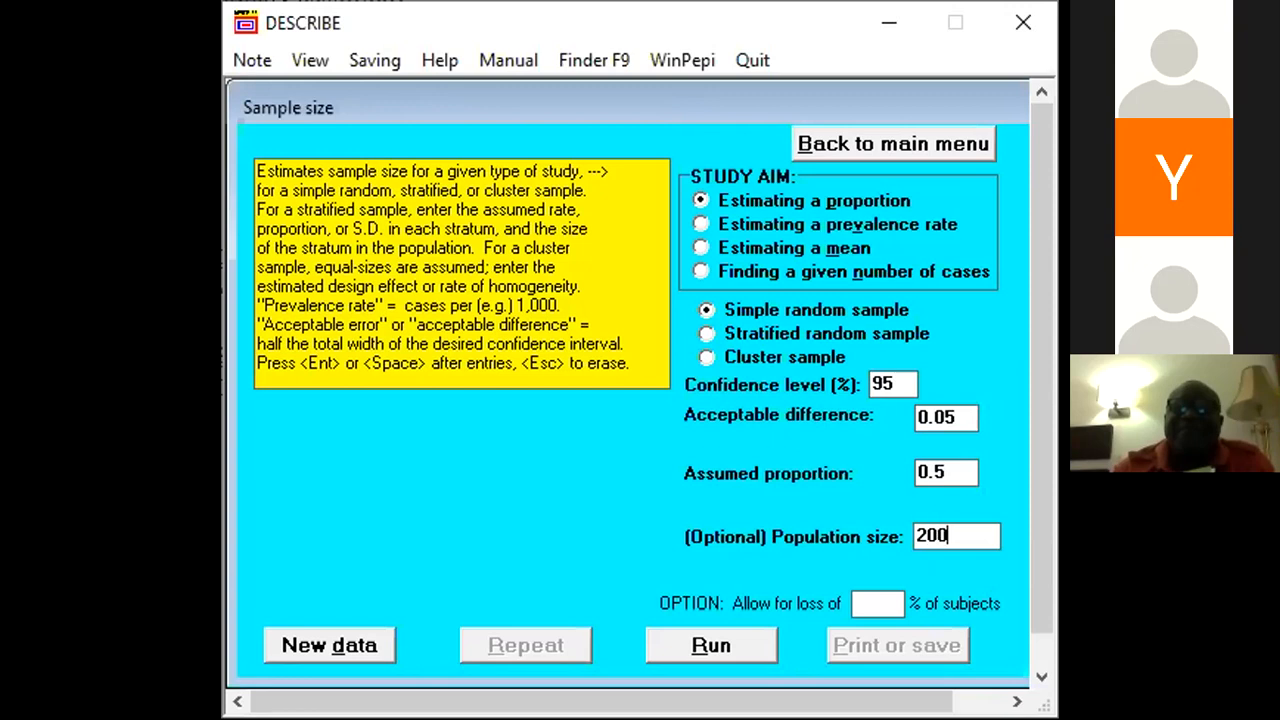
pyautogui.click(718, 640)
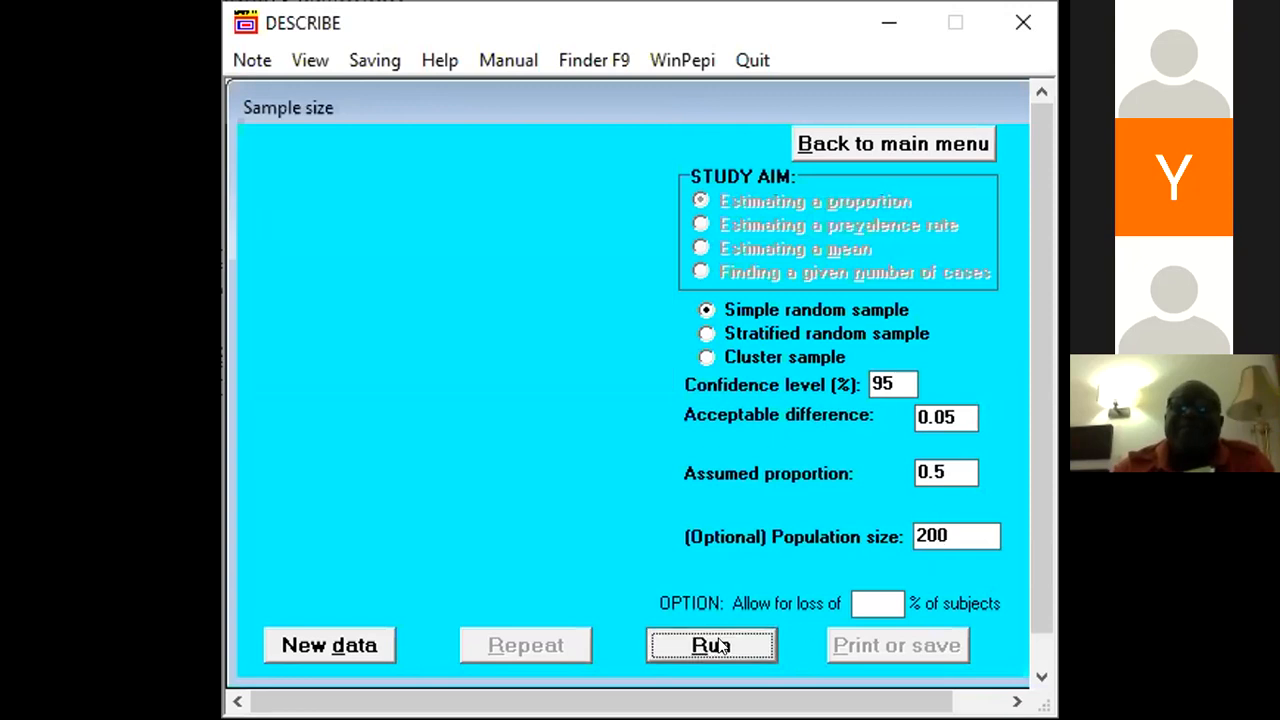
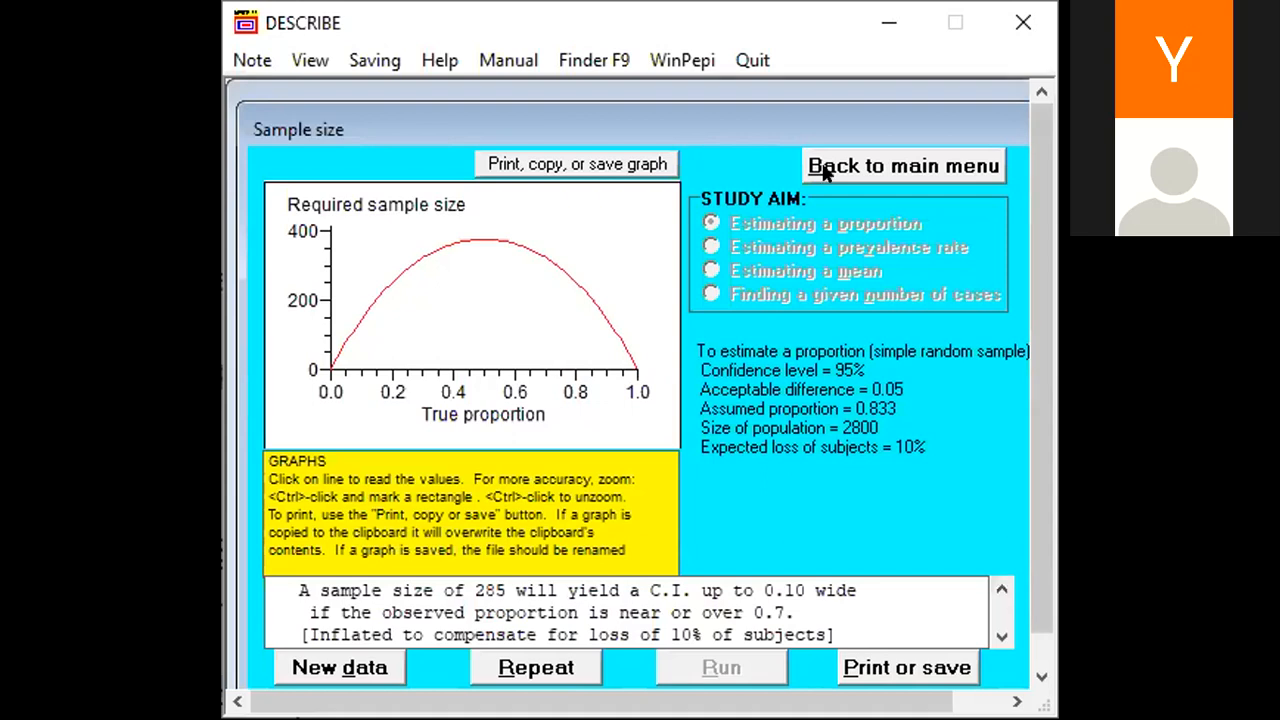
# Step: Reopen the input form, change the study aim to Estimating a mean and set the assumed S.D. in population to 10
pyautogui.click(536, 664)
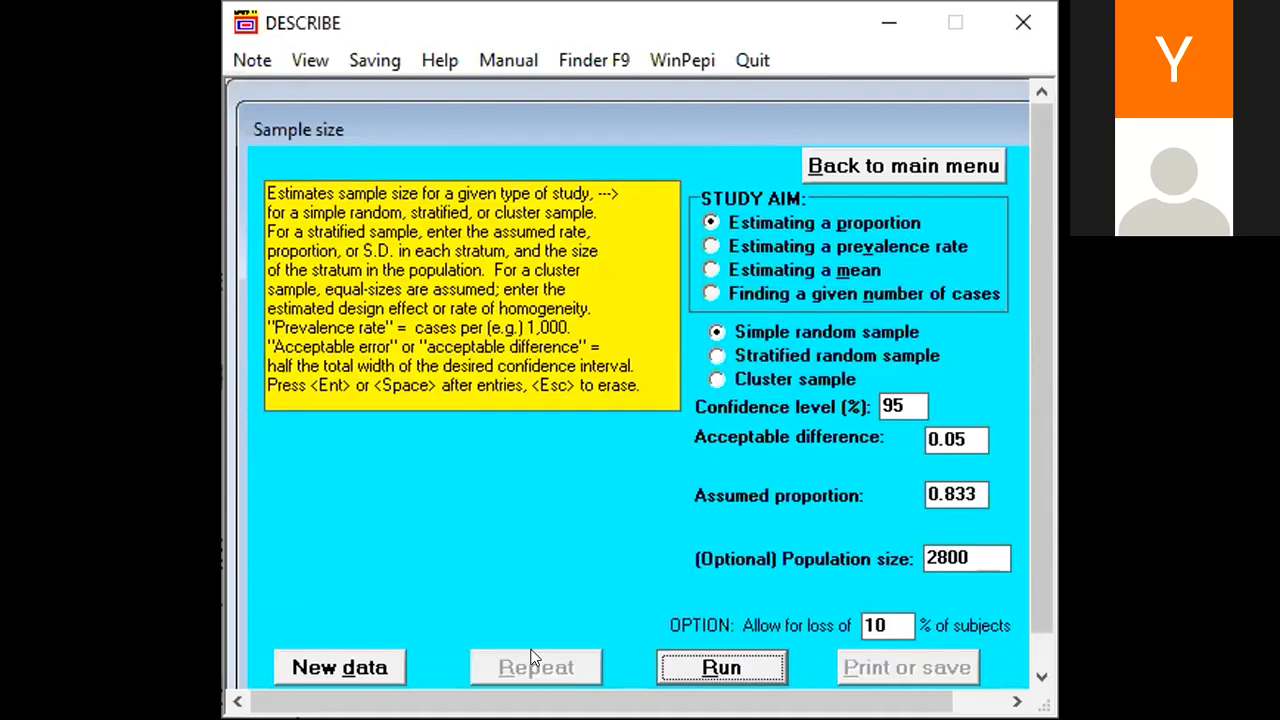
pyautogui.click(757, 265)
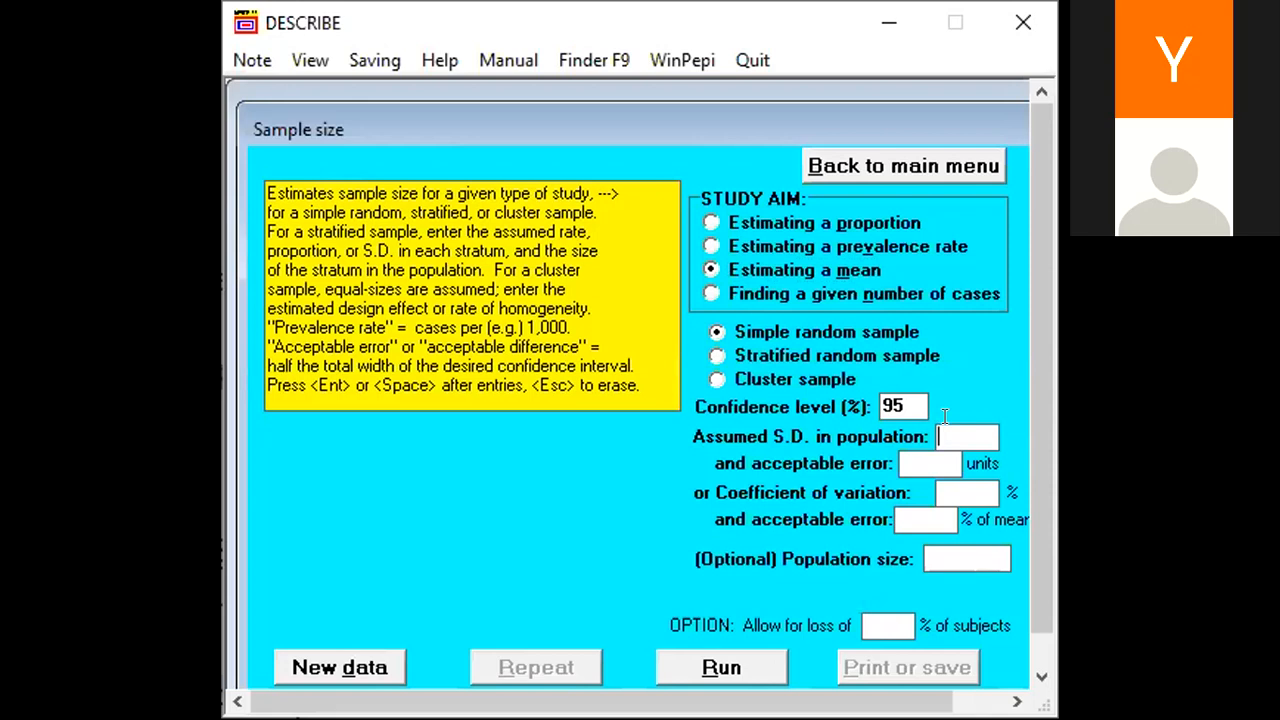
pyautogui.write('10')
# Step: Set the acceptable error to 3.5 units and run the sample size calculation for the mean
pyautogui.click(919, 462)
pyautogui.write('0.5')
pyautogui.press('BackSpace')
pyautogui.press('BackSpace')
pyautogui.write('.3')
pyautogui.press('BackSpace')
pyautogui.press('BackSpace')
pyautogui.press('BackSpace')
pyautogui.write('3.5')
pyautogui.moveTo(958, 432)
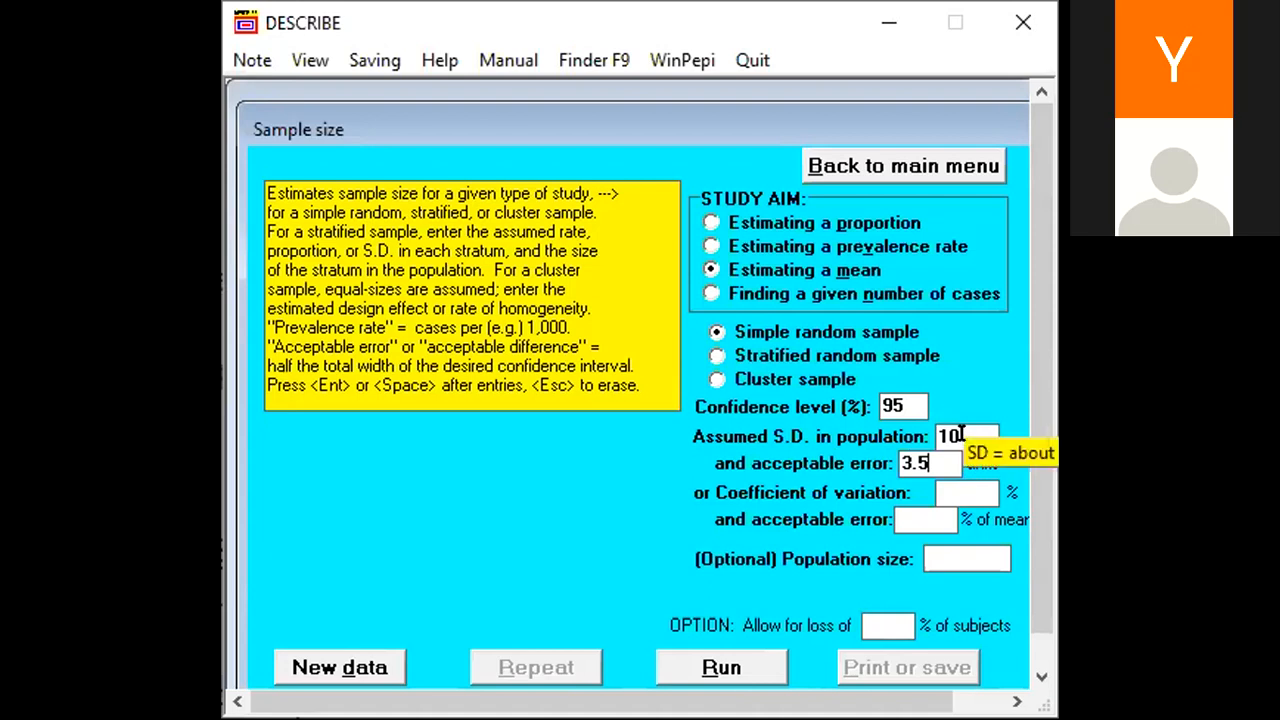
pyautogui.press('Return')
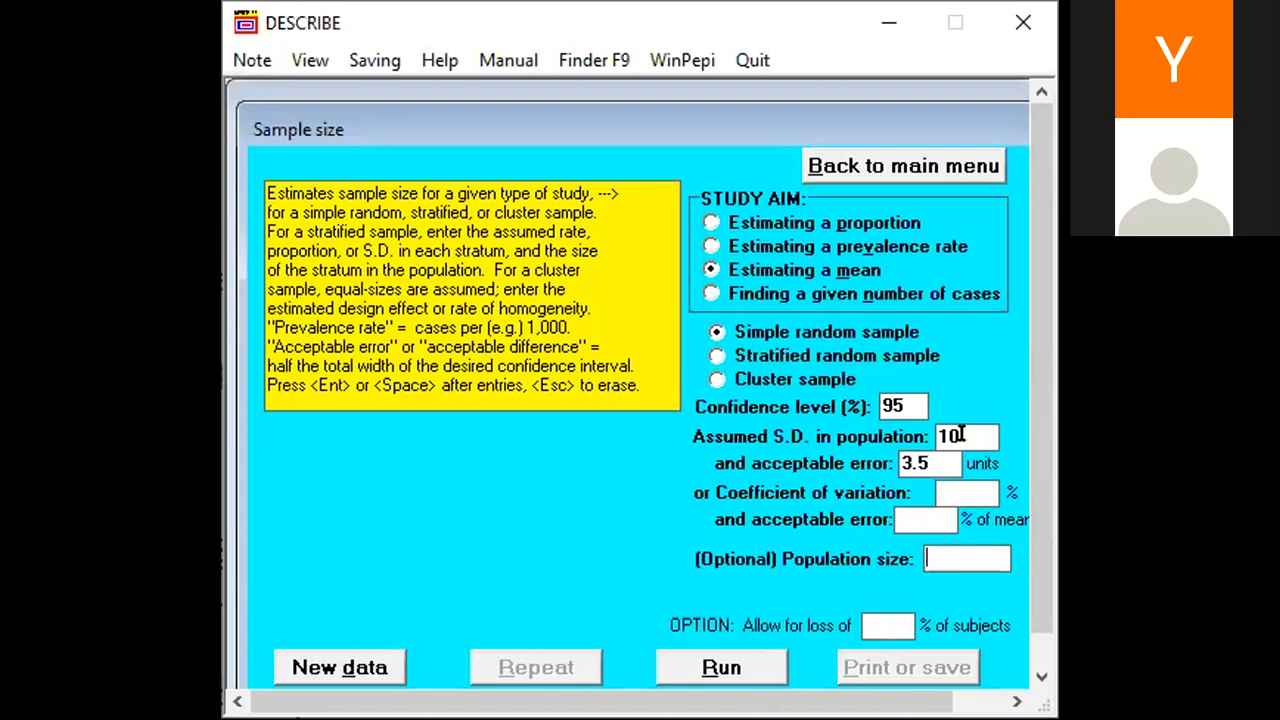
pyautogui.click(962, 425)
pyautogui.press('Return')
pyautogui.press('Return')
pyautogui.click(718, 670)
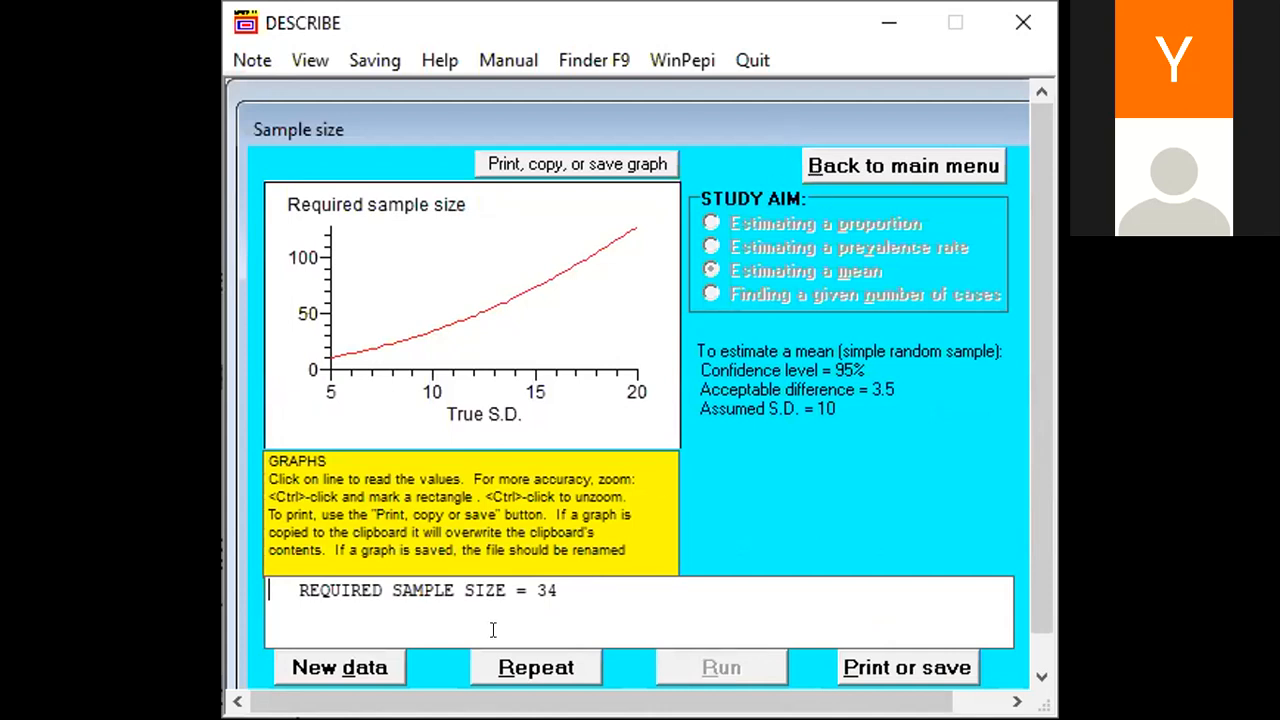
# Step: Repeat the mean calculation with the acceptable error set to 0.05 units
pyautogui.click(522, 670)
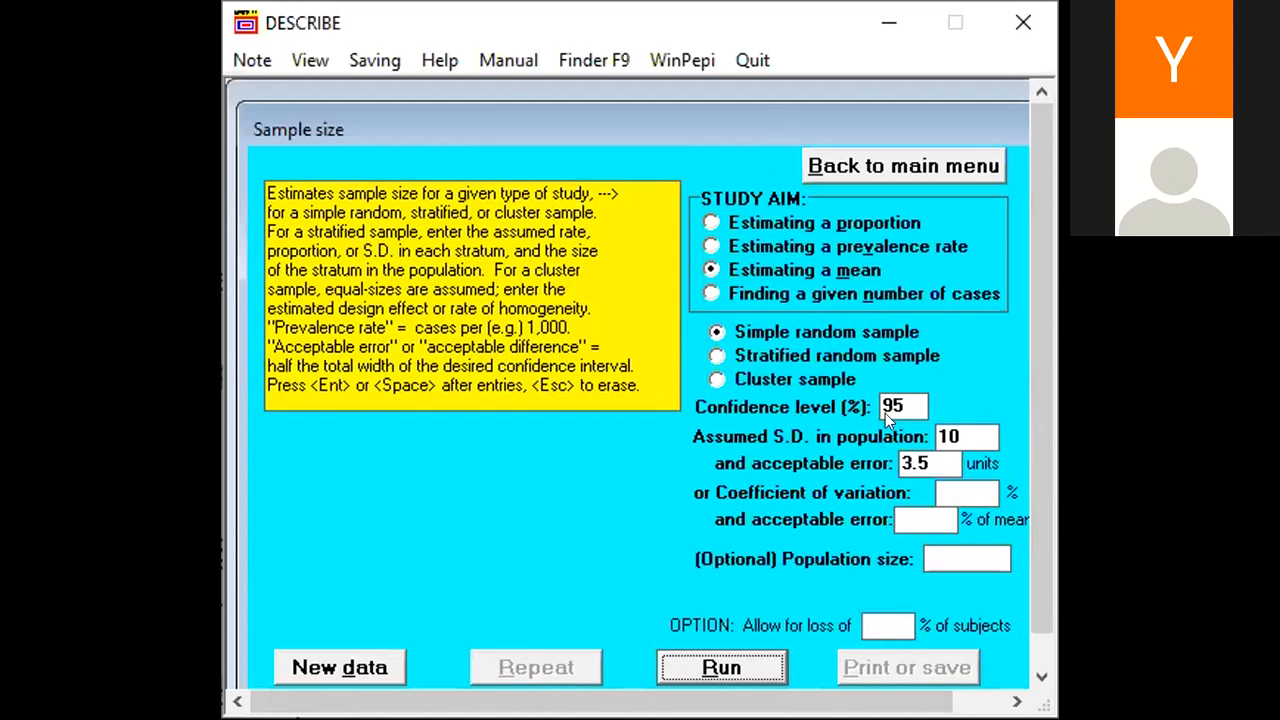
pyautogui.click(922, 446)
pyautogui.press('BackSpace')
pyautogui.press('BackSpace')
pyautogui.press('BackSpace')
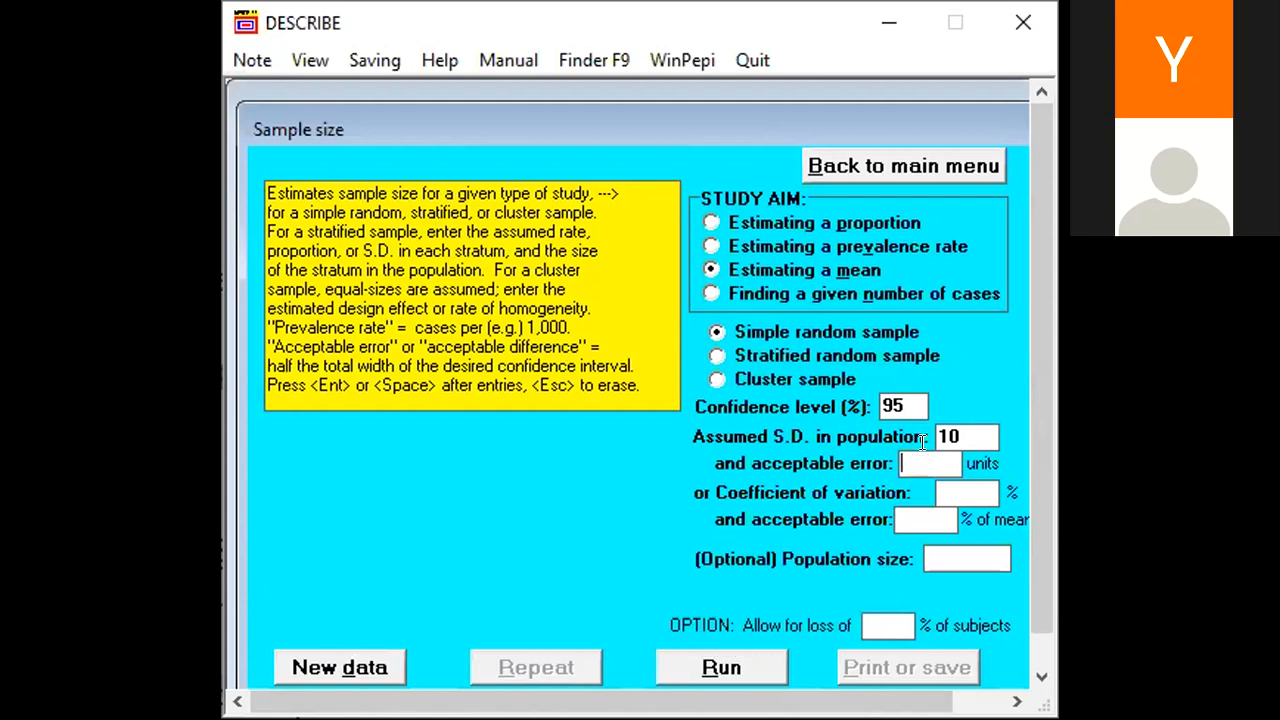
pyautogui.write('0.05')
pyautogui.click(724, 670)
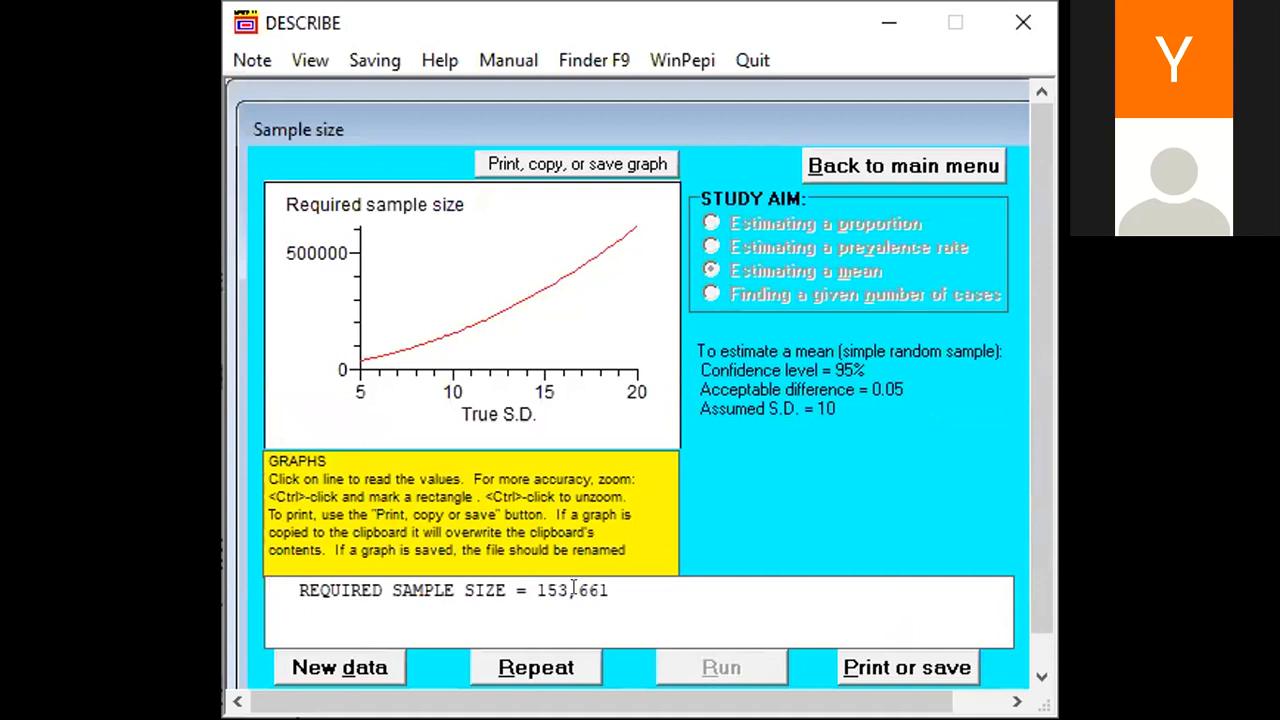
# Step: Reopen the mean estimation inputs and clear the acceptable error in units and the assumed S.D. in population
pyautogui.click(530, 670)
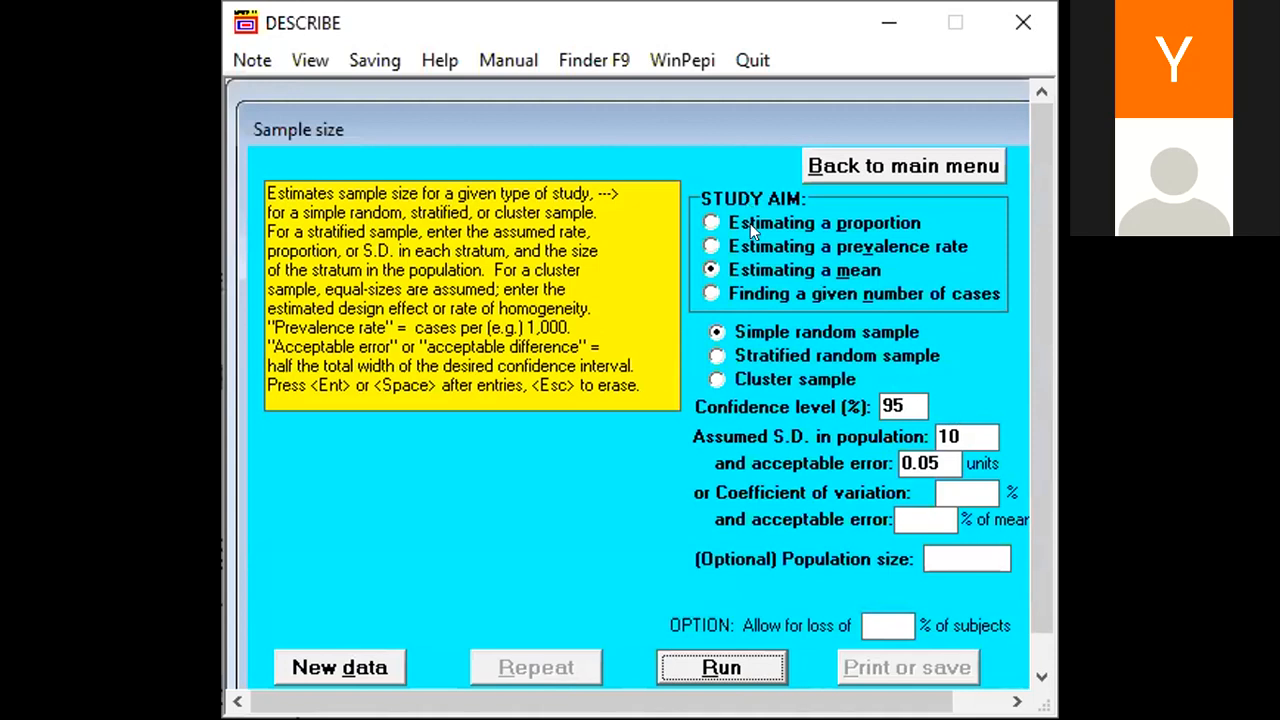
pyautogui.click(962, 420)
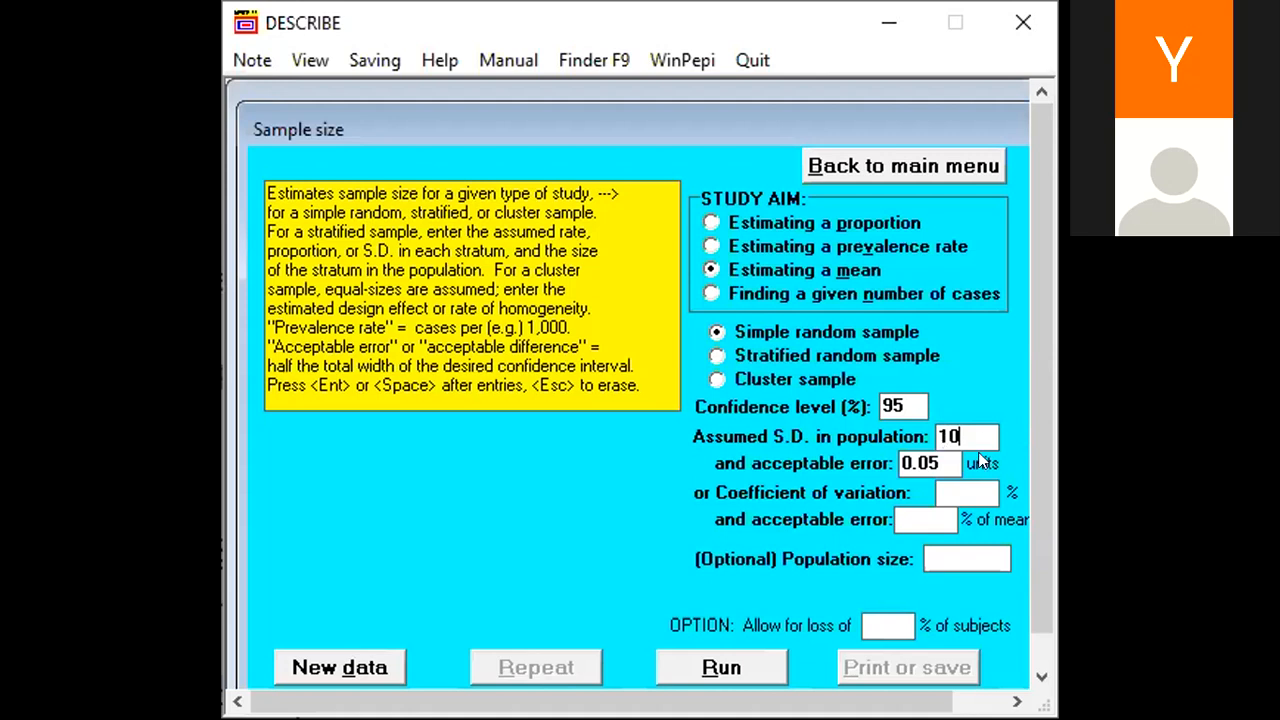
pyautogui.press('Return')
pyautogui.press('Return')
pyautogui.click(937, 455)
pyautogui.press('BackSpace')
pyautogui.press('BackSpace')
pyautogui.press('BackSpace')
pyautogui.press('BackSpace')
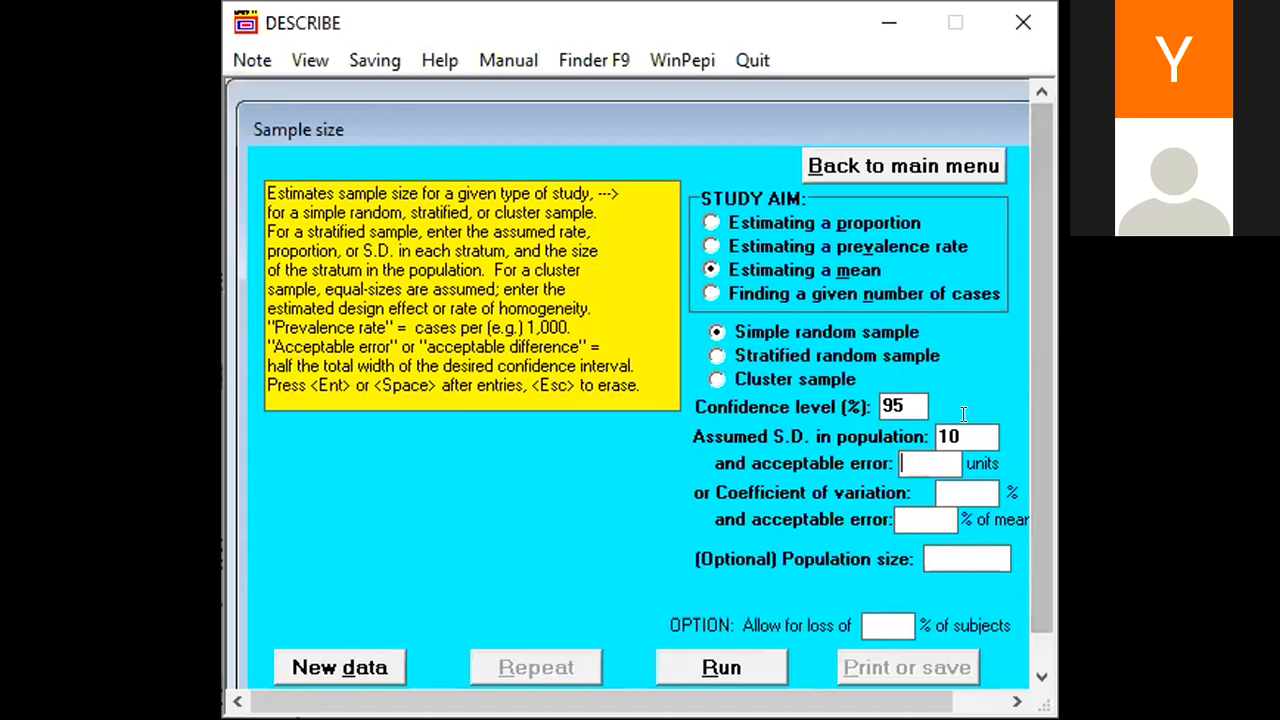
pyautogui.click(963, 430)
pyautogui.press('BackSpace')
pyautogui.press('BackSpace')
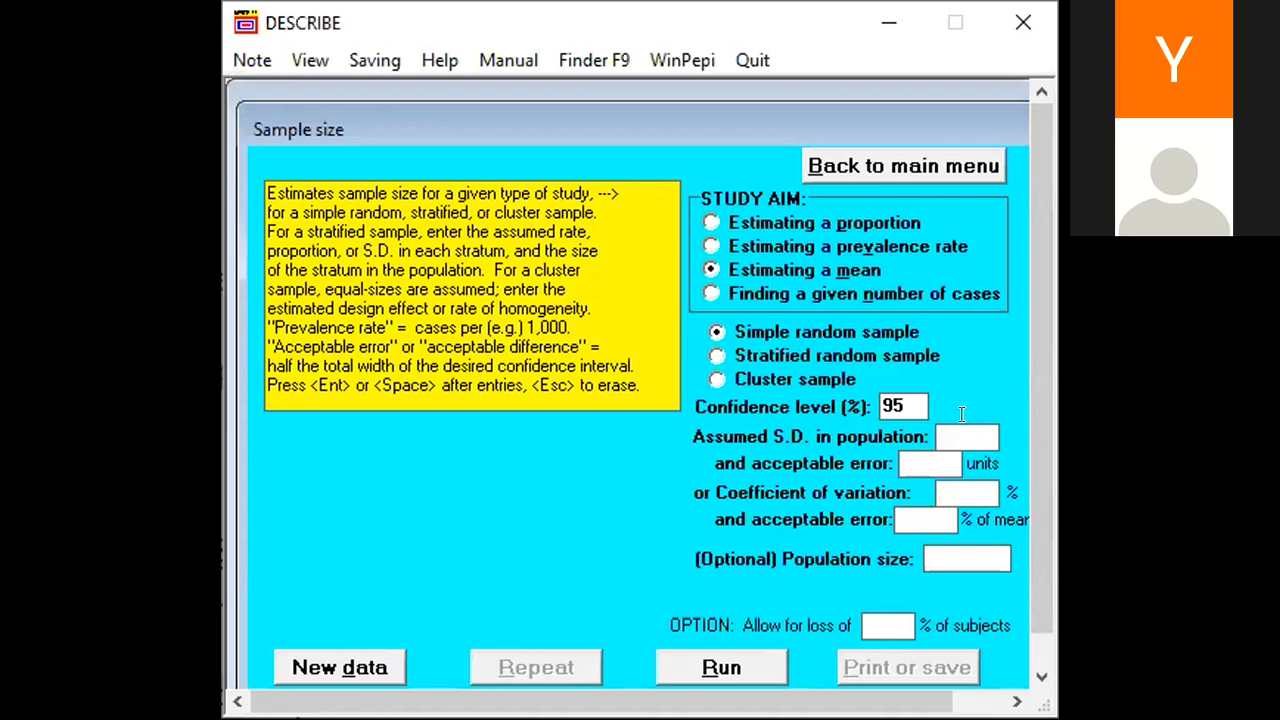
# Step: Set the coefficient of variation to 25% with an acceptable error of 5% of the mean, and run the calculation
pyautogui.click(963, 488)
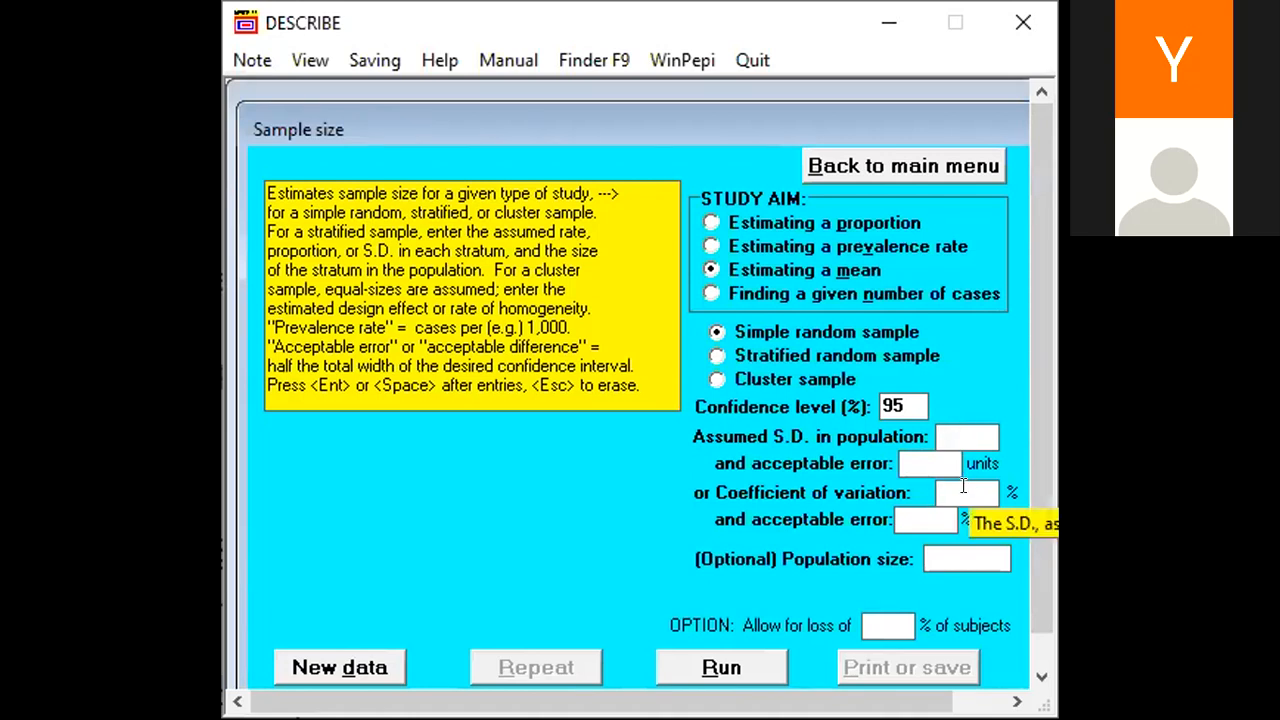
pyautogui.write('25')
pyautogui.click(925, 517)
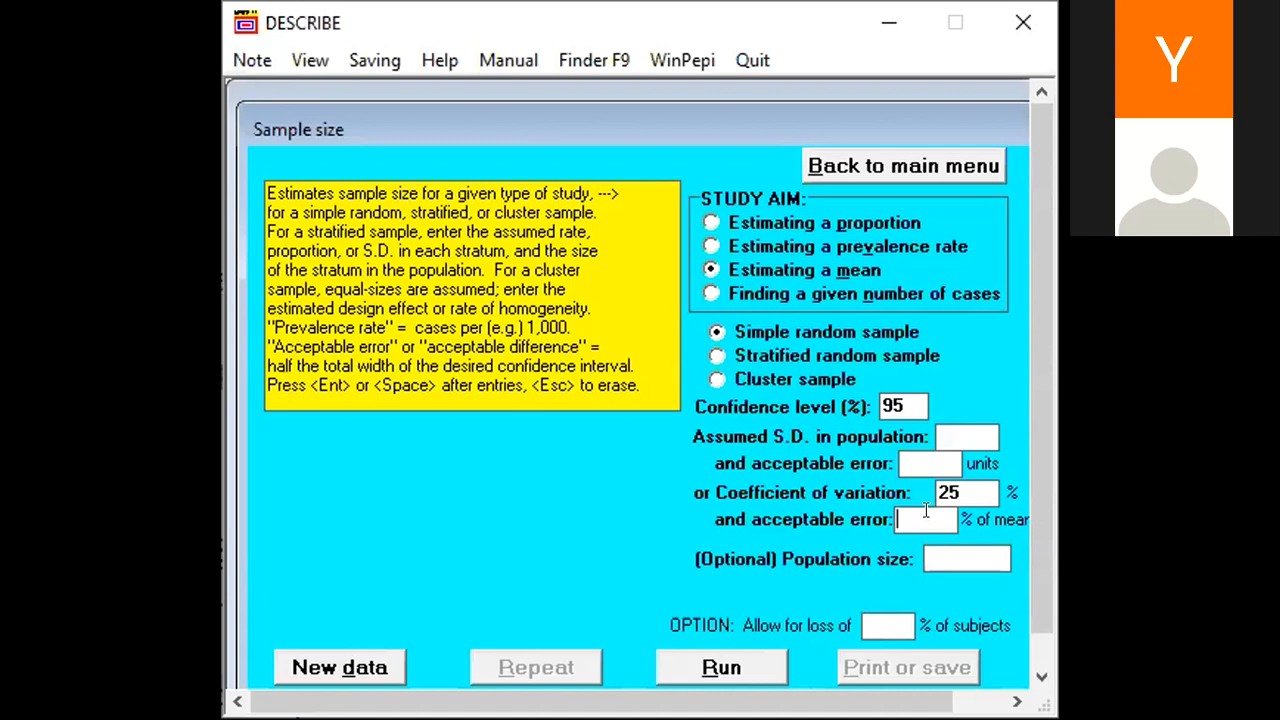
pyautogui.write('5')
pyautogui.click(726, 666)
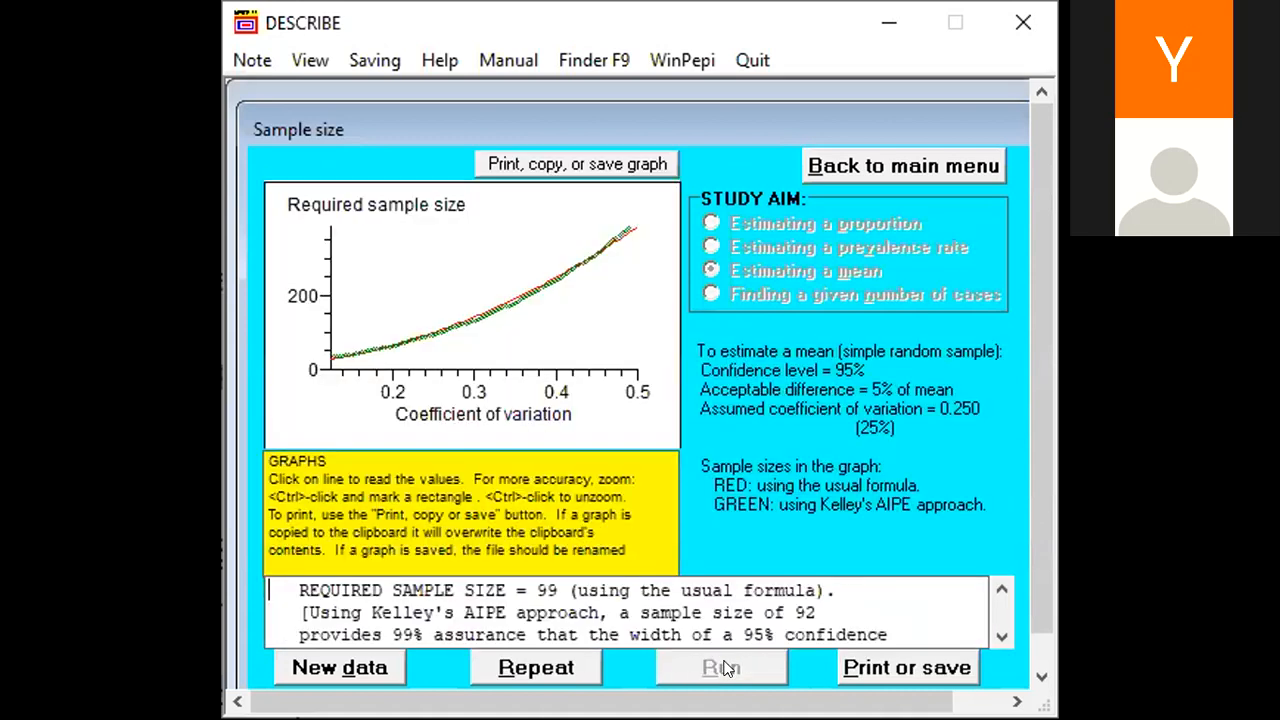
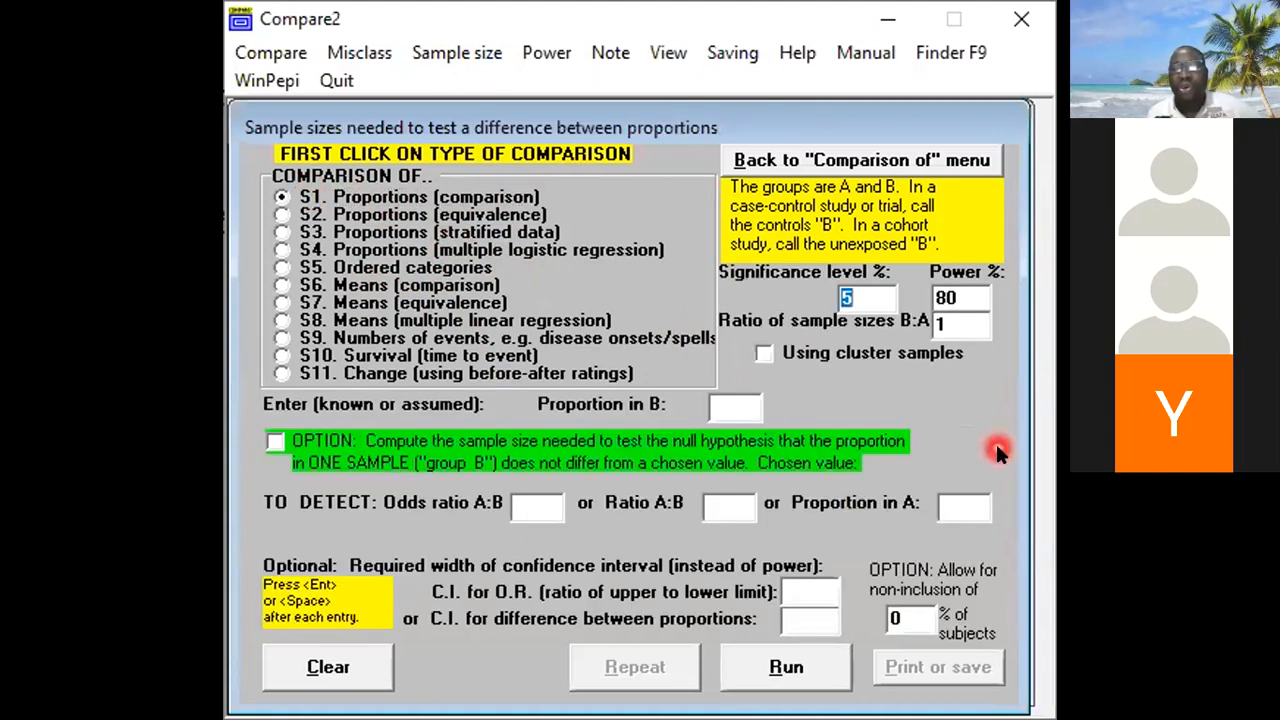
# Step: Enter 0.0541 as the known or assumed proportion in group B for the S1 proportions comparison
pyautogui.click(871, 291)
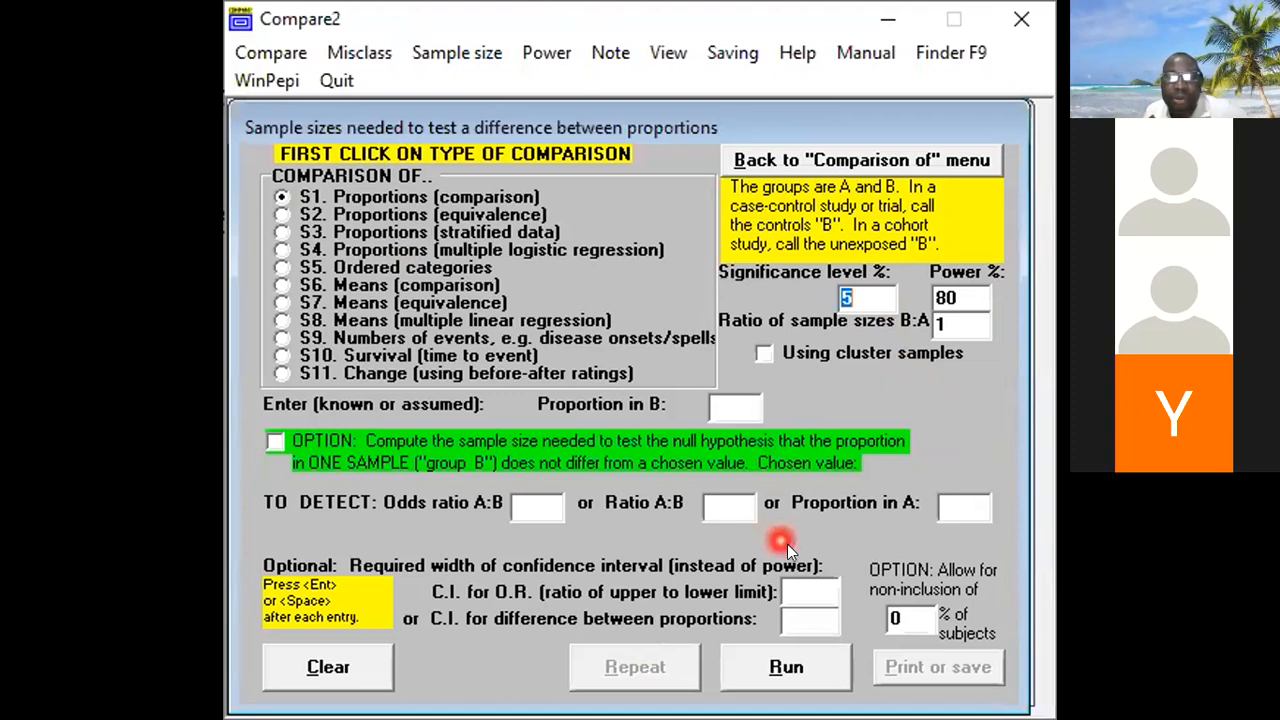
pyautogui.click(731, 402)
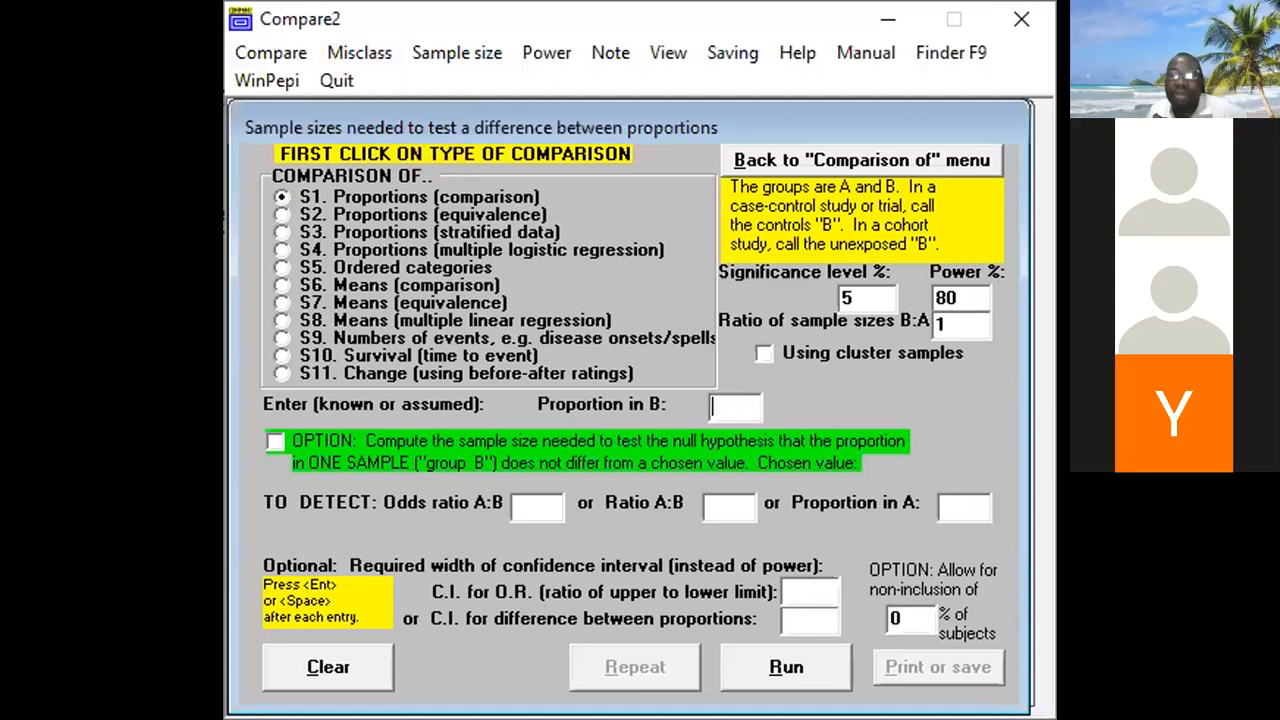
pyautogui.hotkey('alt', 'Tab')
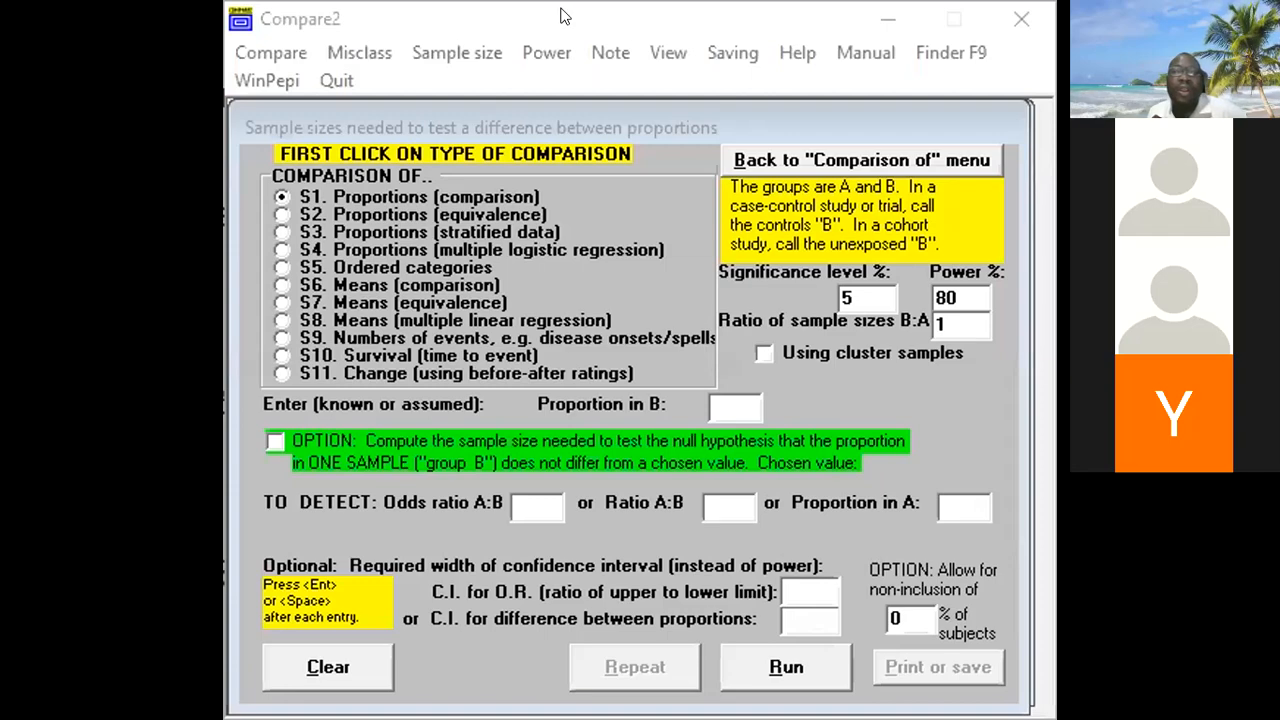
pyautogui.click(560, 15)
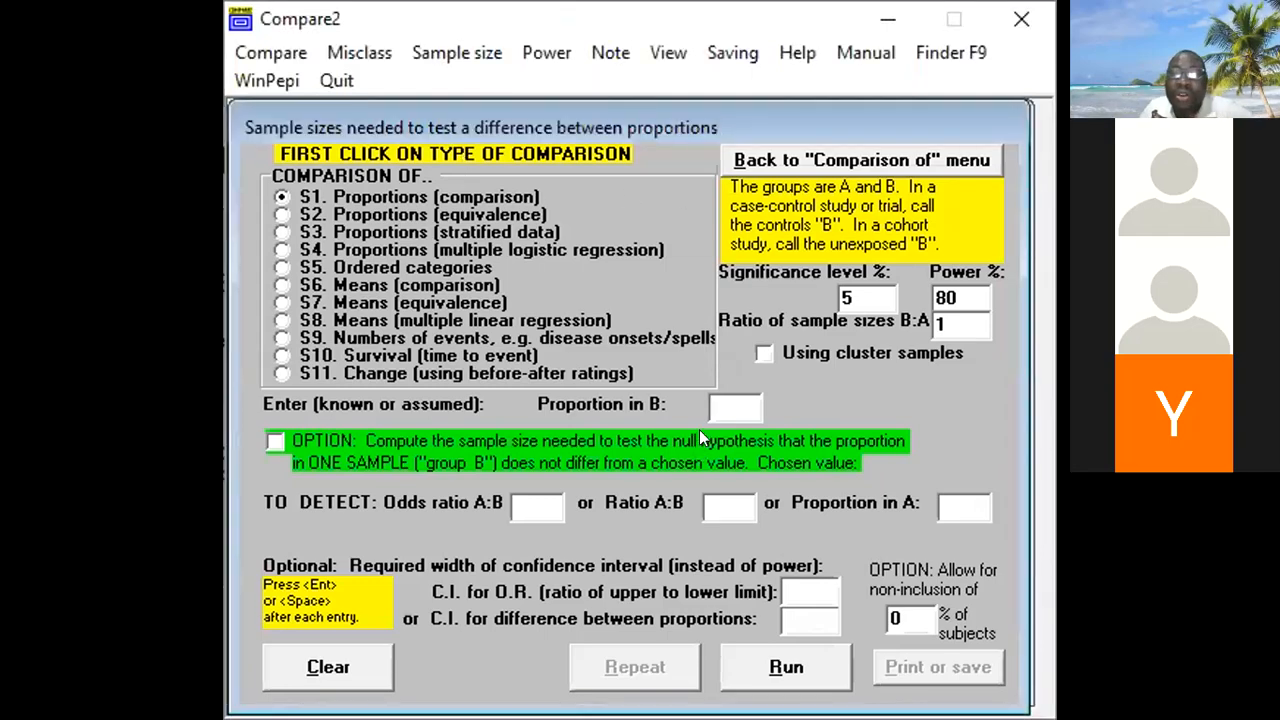
pyautogui.write('0.541')
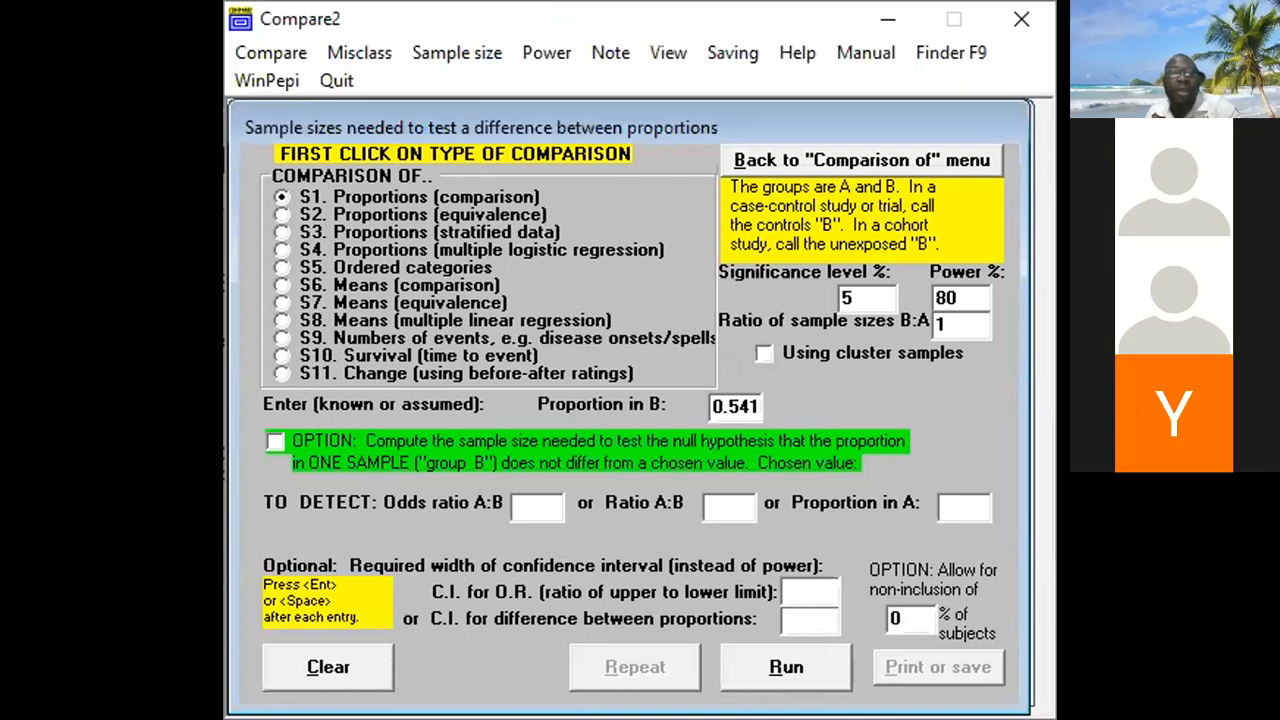
pyautogui.press('BackSpace')
pyautogui.press('BackSpace')
pyautogui.press('BackSpace')
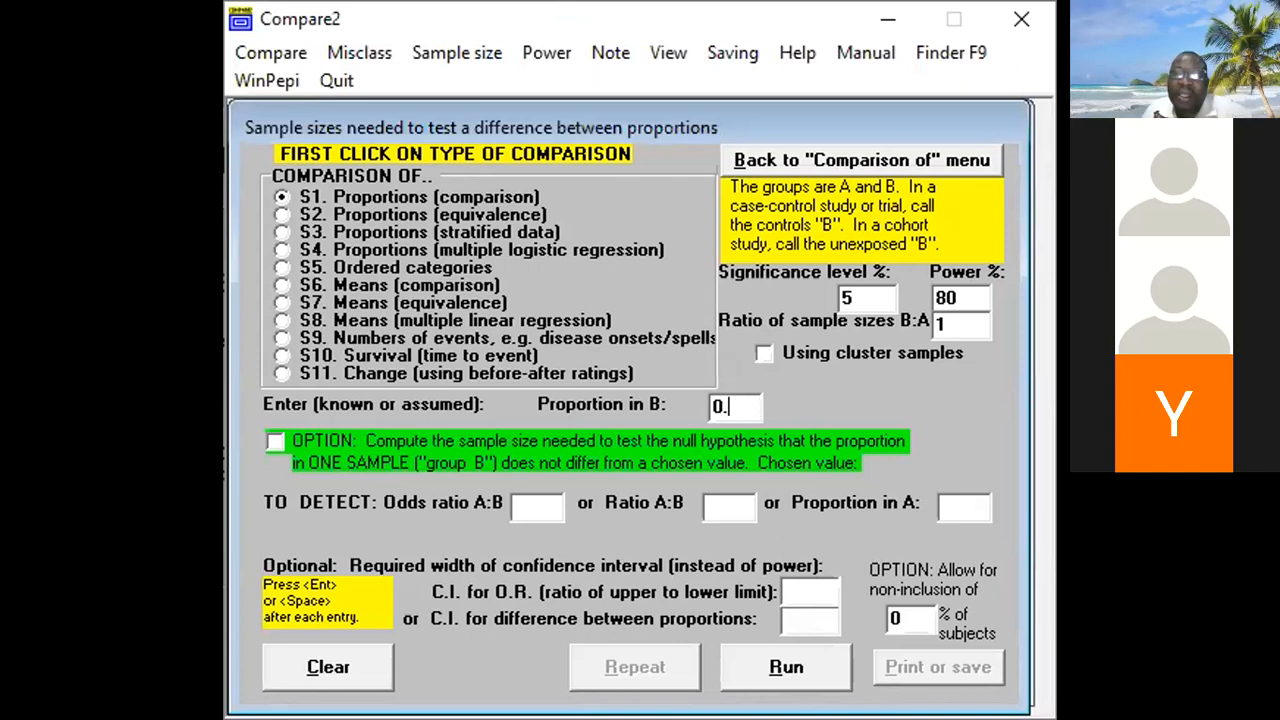
pyautogui.write('0541')
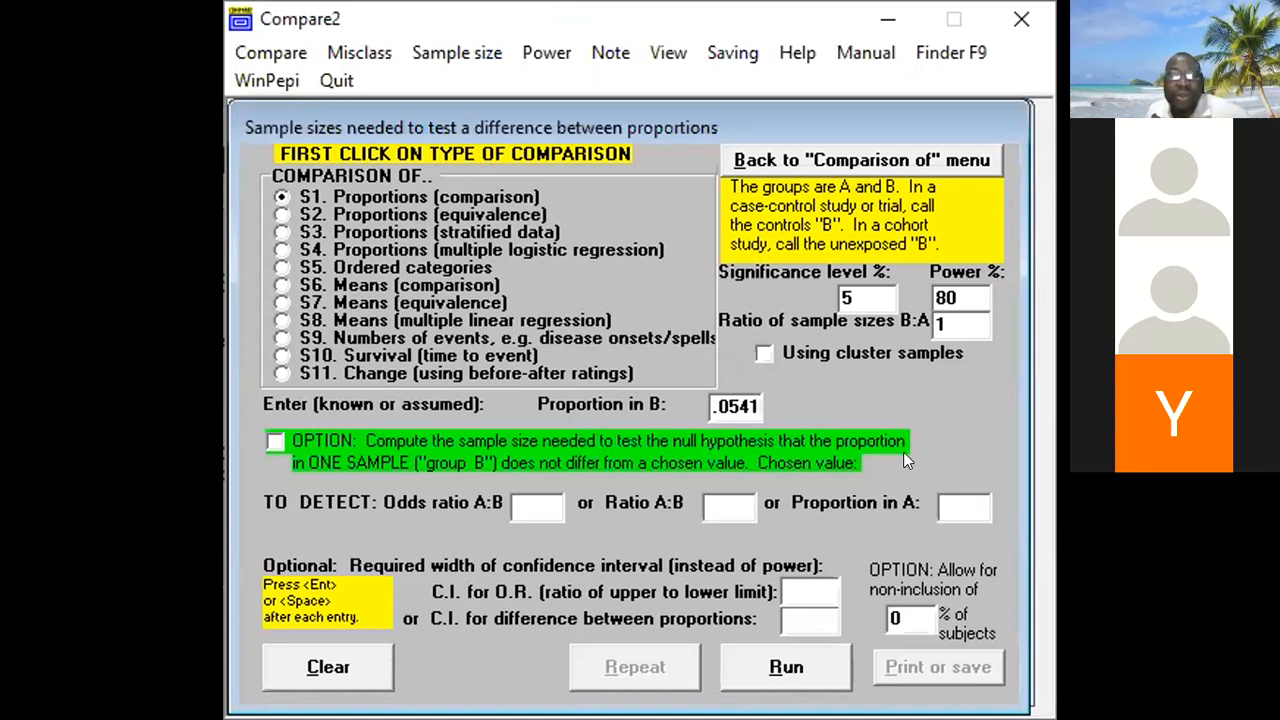
# Step: Set the proportion in A to detect to 0.0458, run the sample size calculation and dismiss the results-file message
pyautogui.click(946, 503)
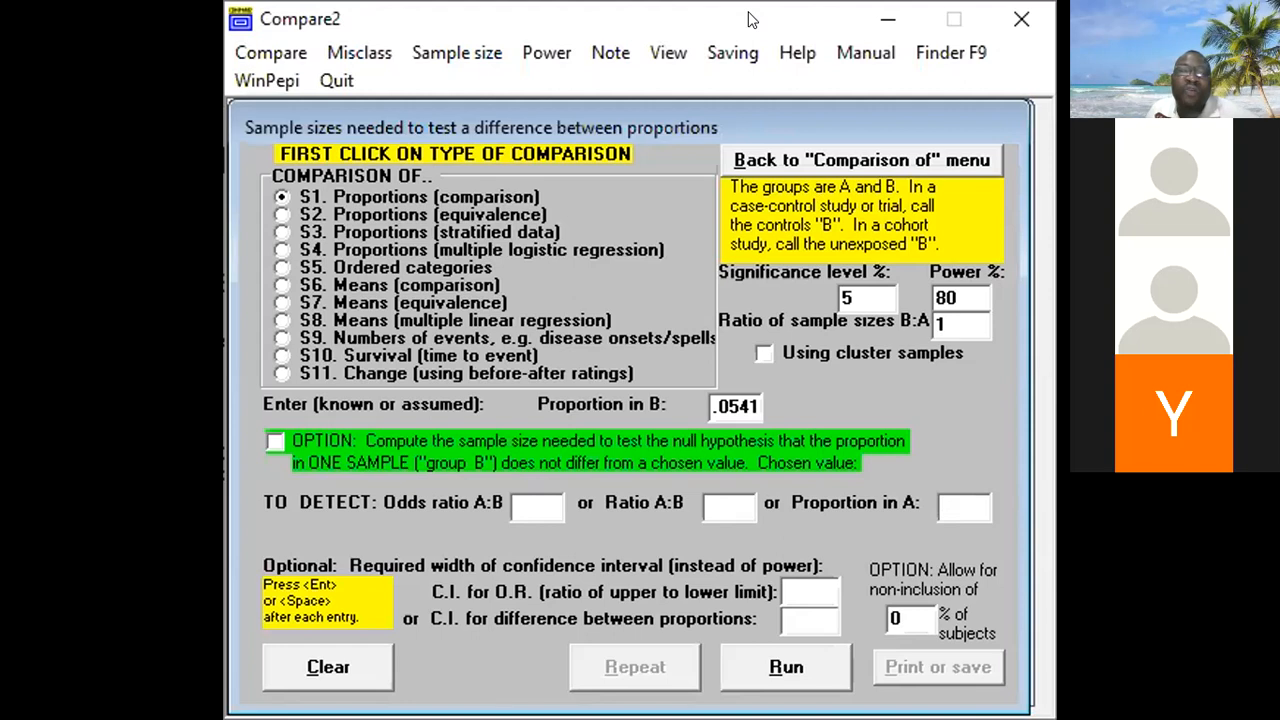
pyautogui.write('0.')
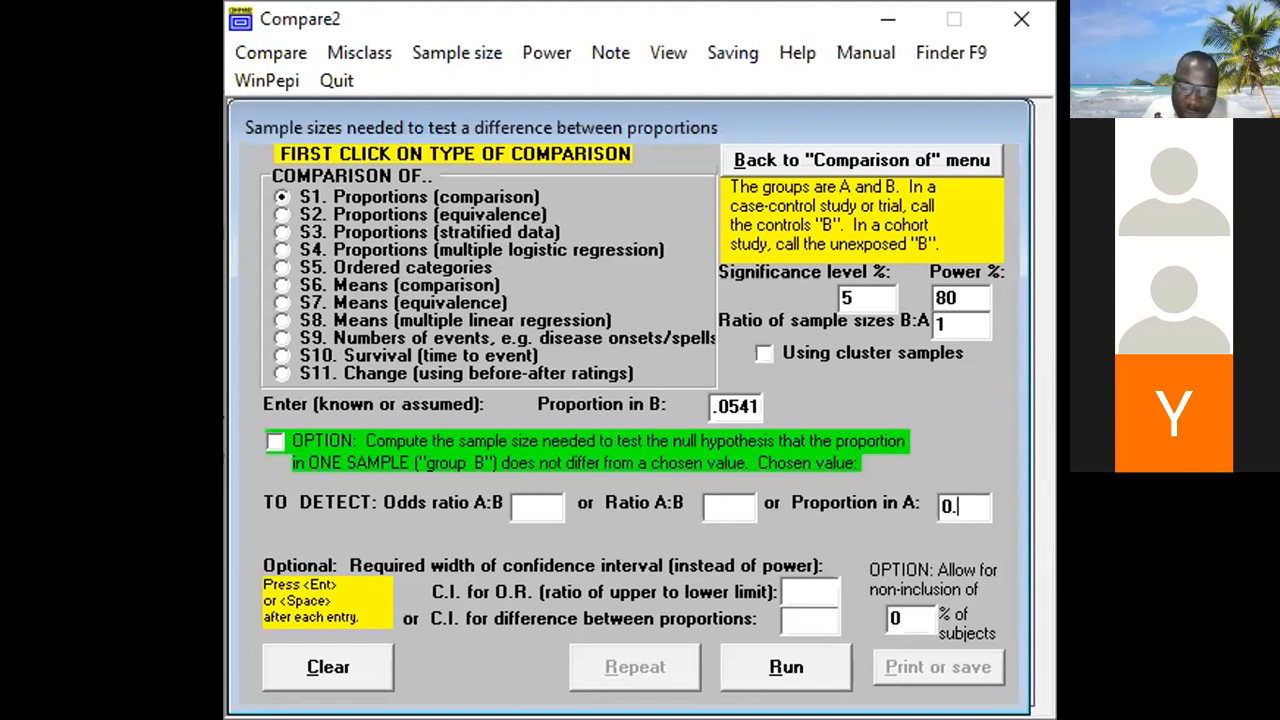
pyautogui.write('0459')
pyautogui.press('BackSpace')
pyautogui.write('8')
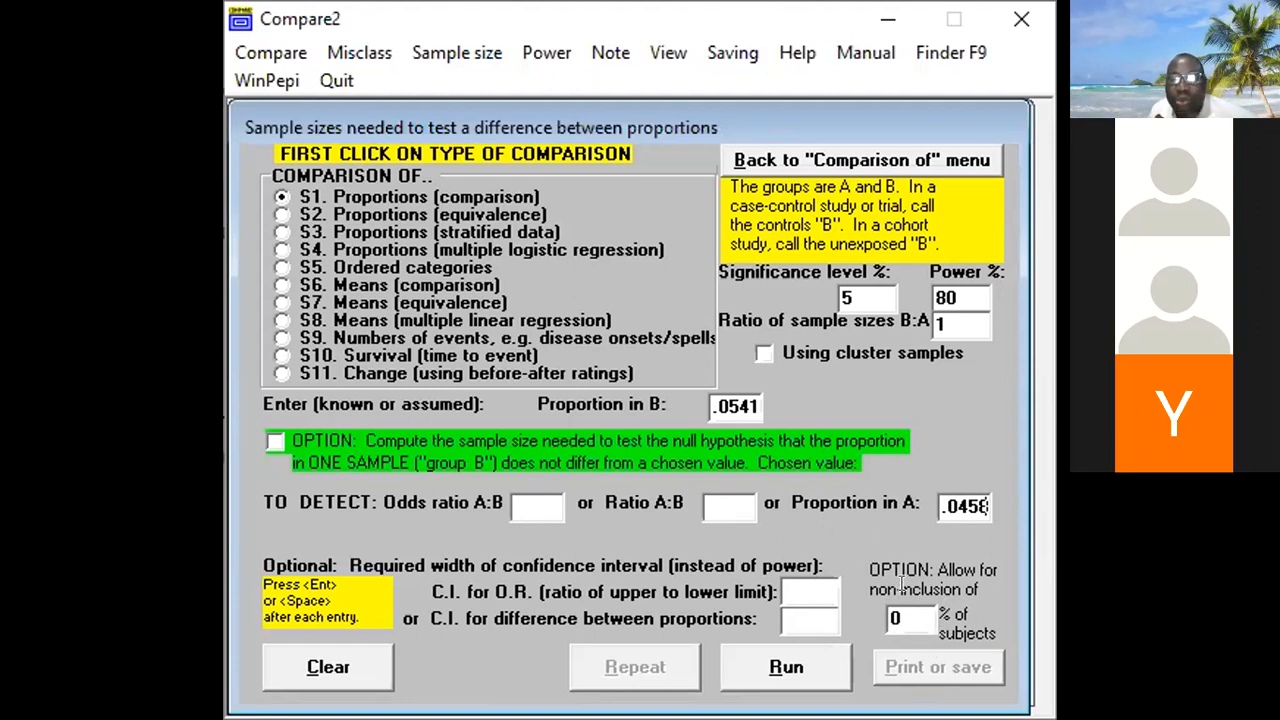
pyautogui.click(786, 667)
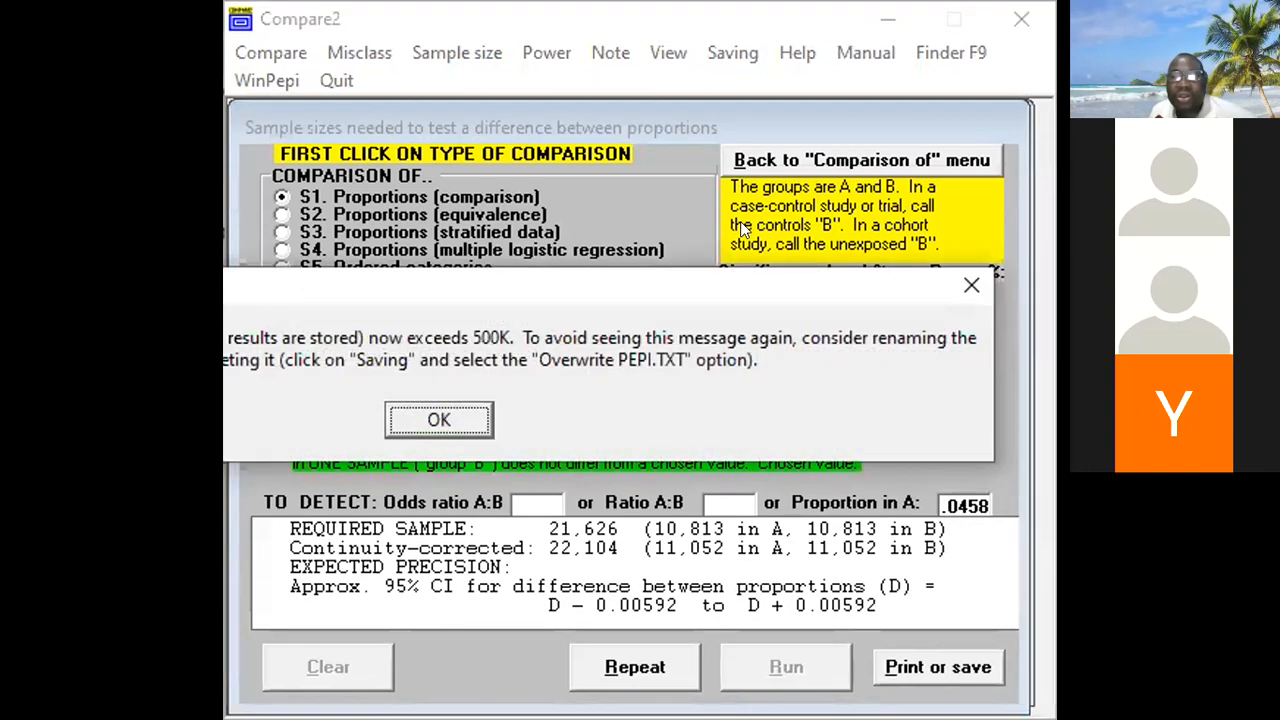
pyautogui.click(439, 420)
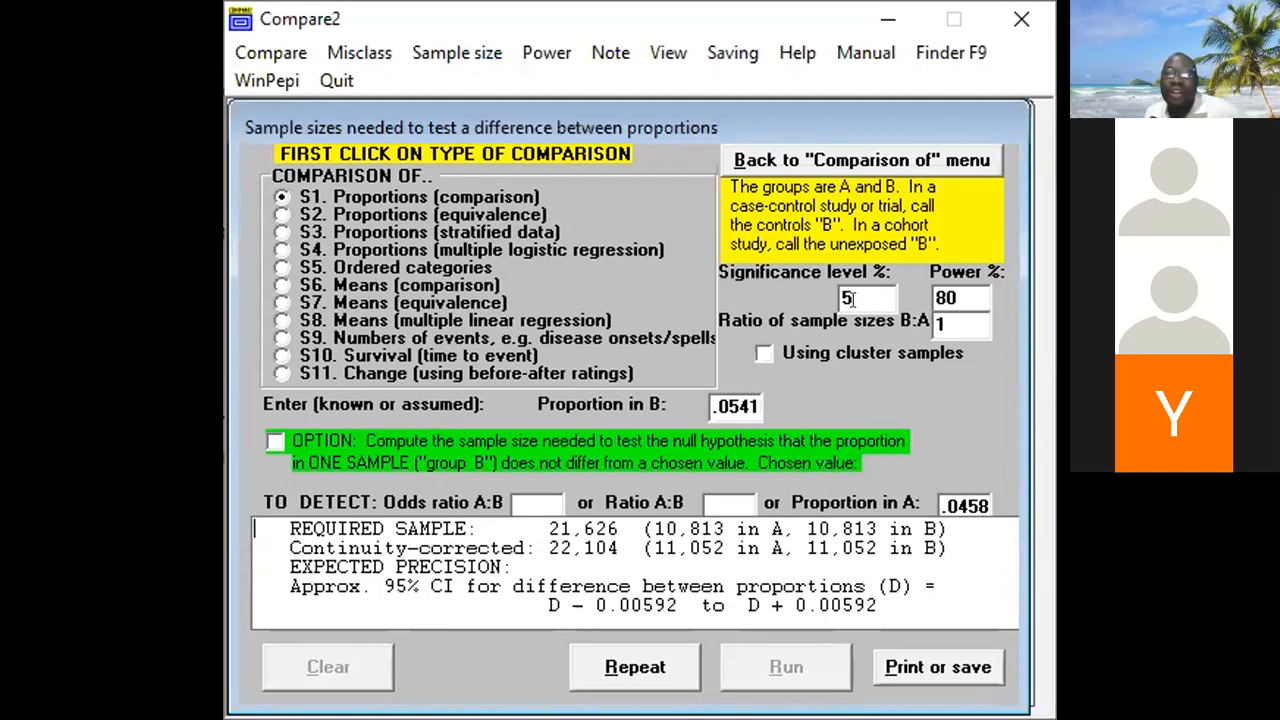
# Step: Return to the main comparison menu and open a fresh sample size form for S1. Proportions (comparison)
pyautogui.moveTo(849, 299)
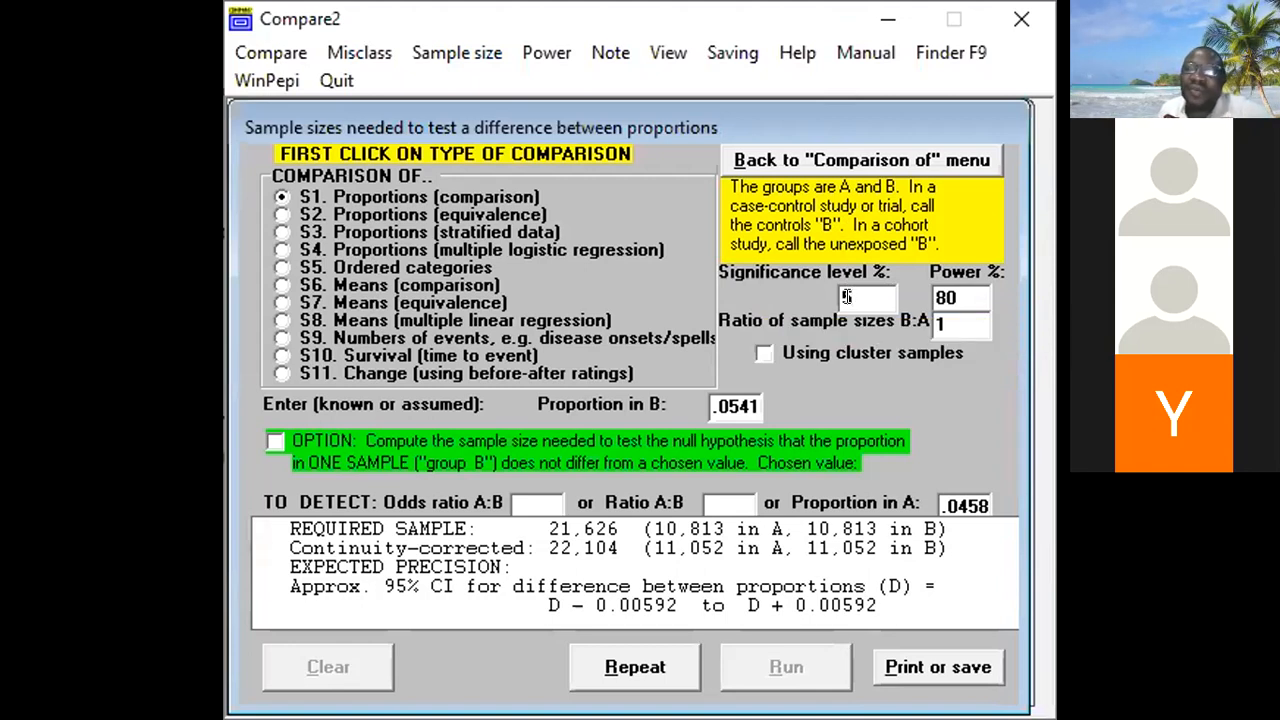
pyautogui.write('5')
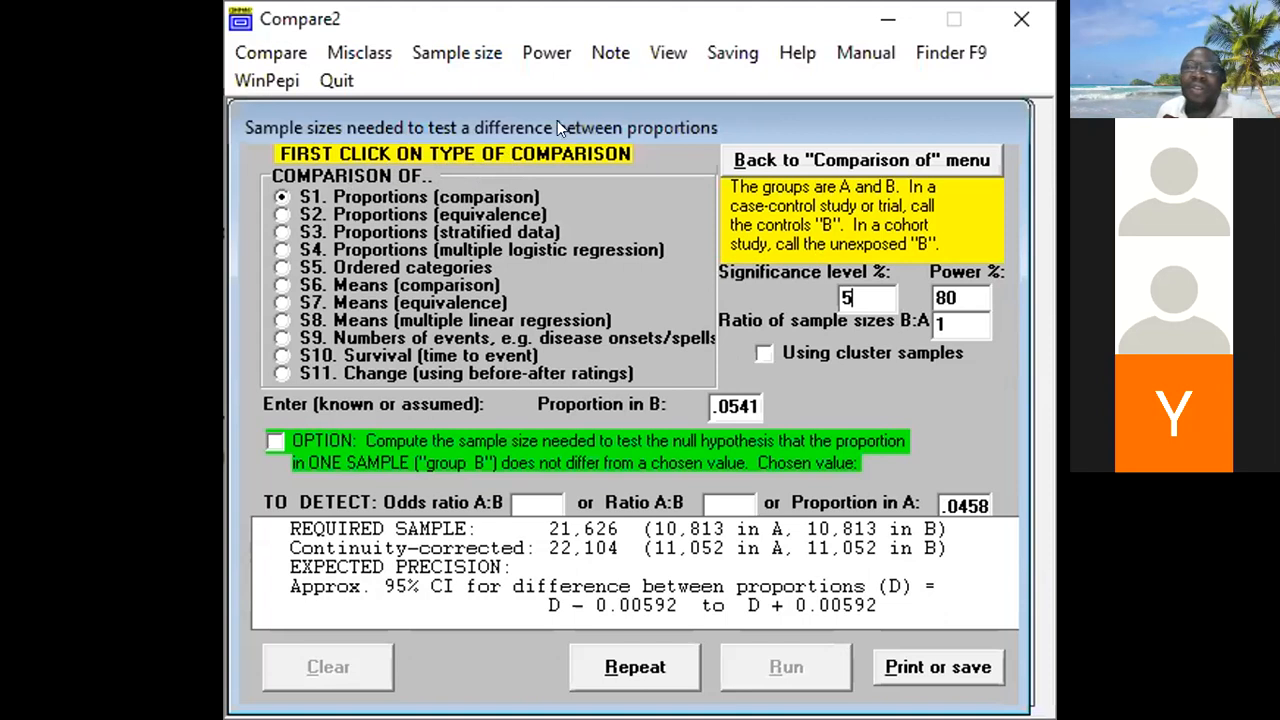
pyautogui.click(440, 55)
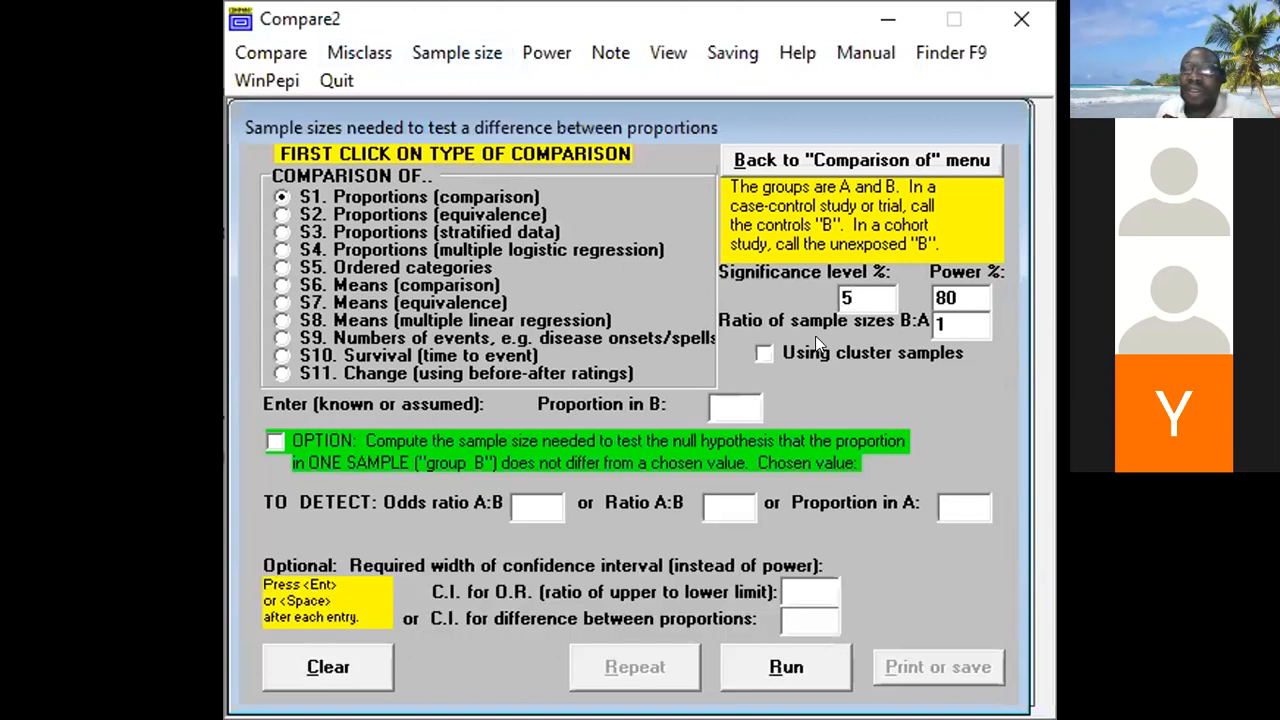
pyautogui.click(856, 158)
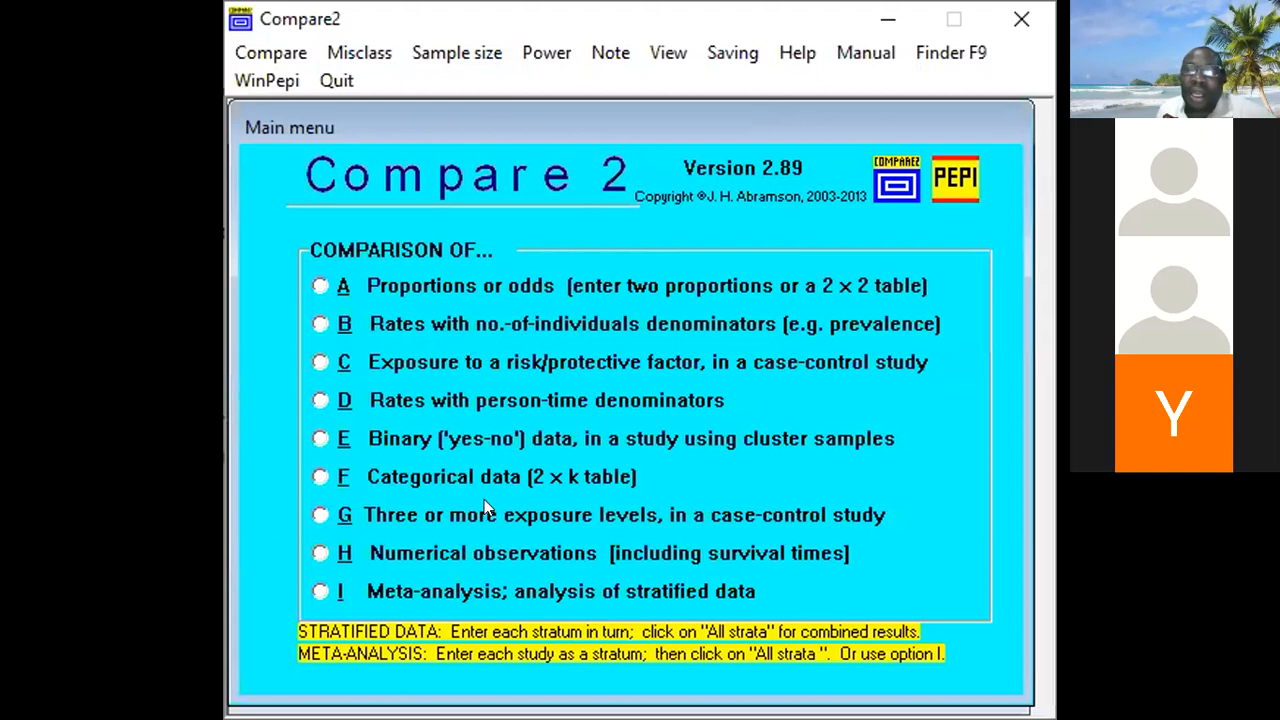
pyautogui.click(456, 52)
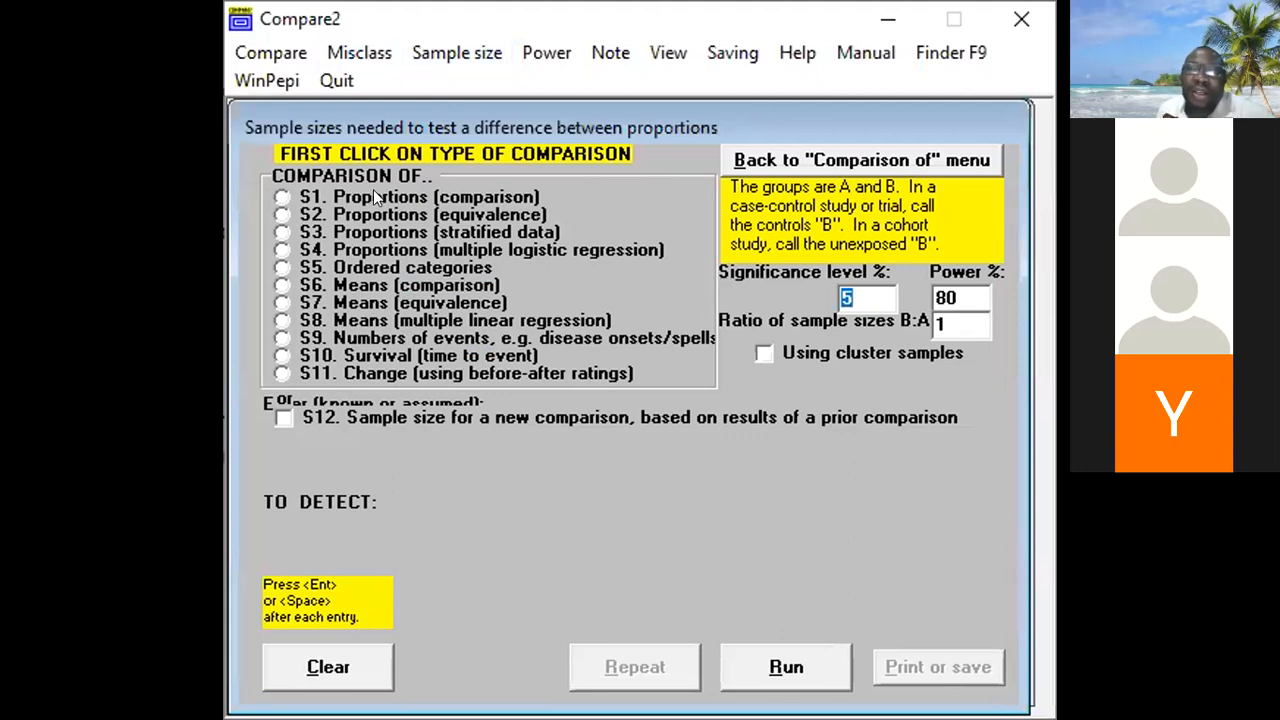
pyautogui.click(305, 198)
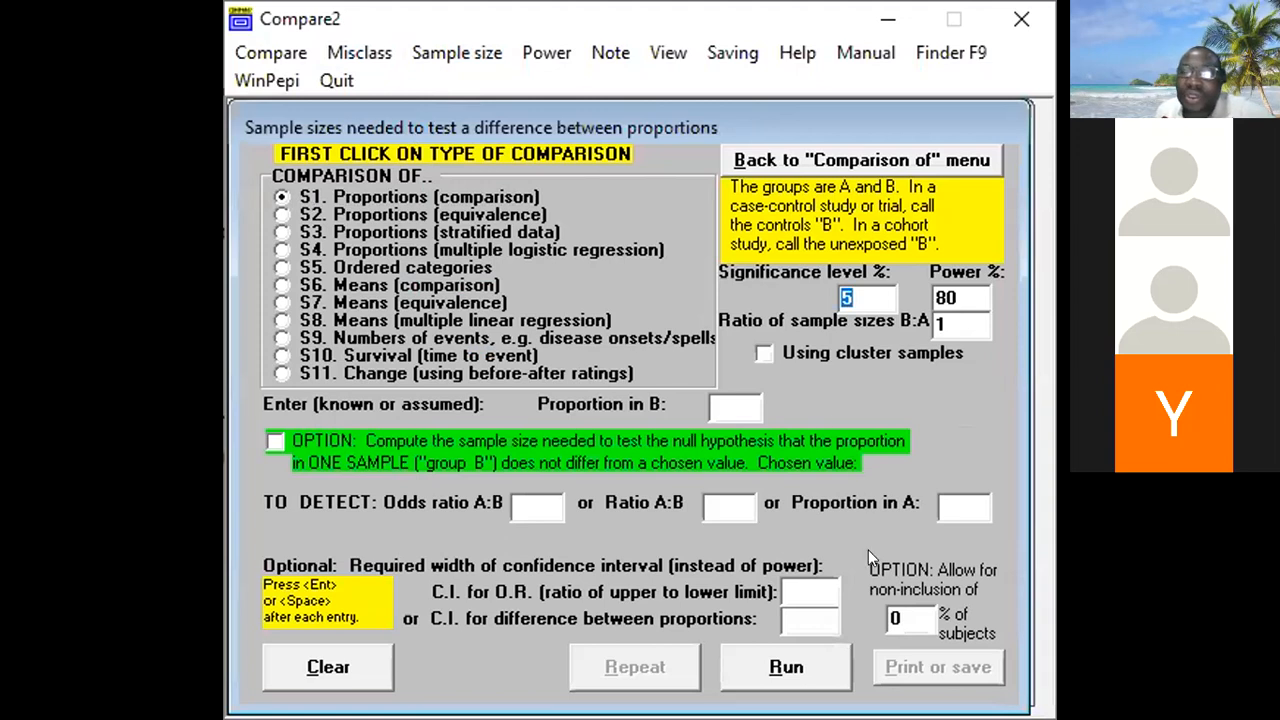
# Step: Enter 0.0278 as the known or assumed proportion in group B on the cleared form
pyautogui.click(735, 400)
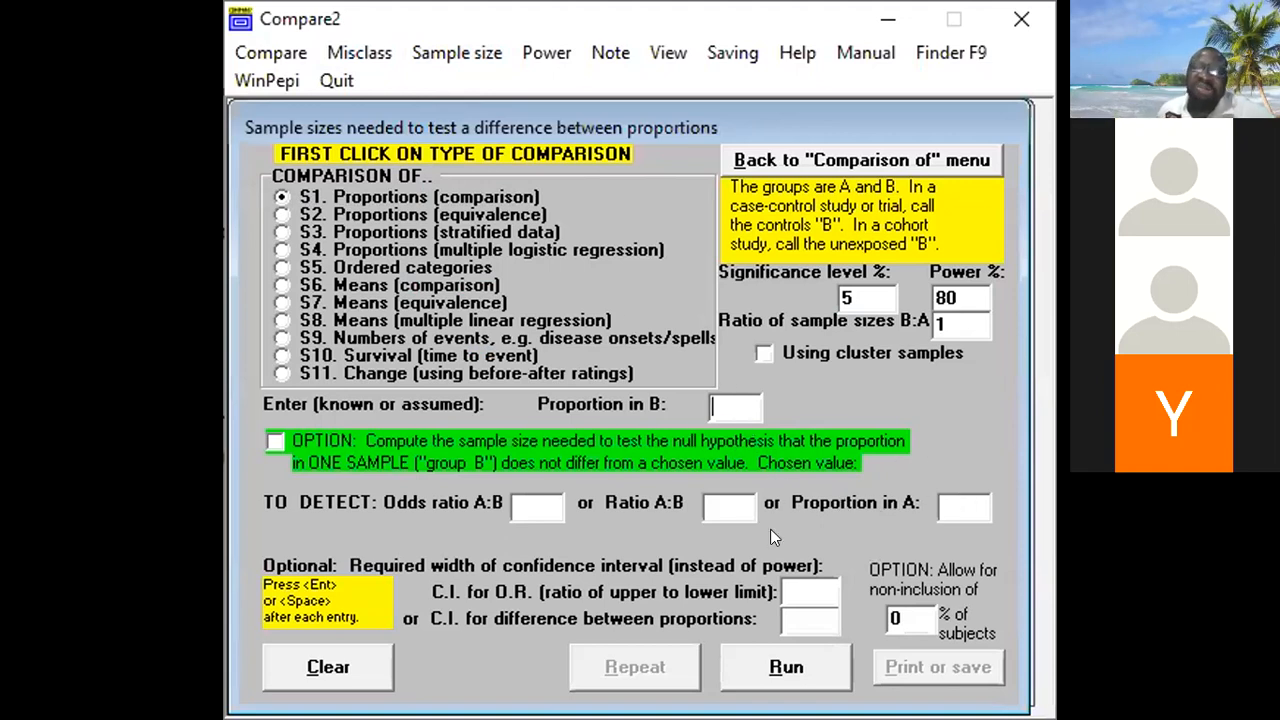
pyautogui.click(955, 510)
pyautogui.click(726, 394)
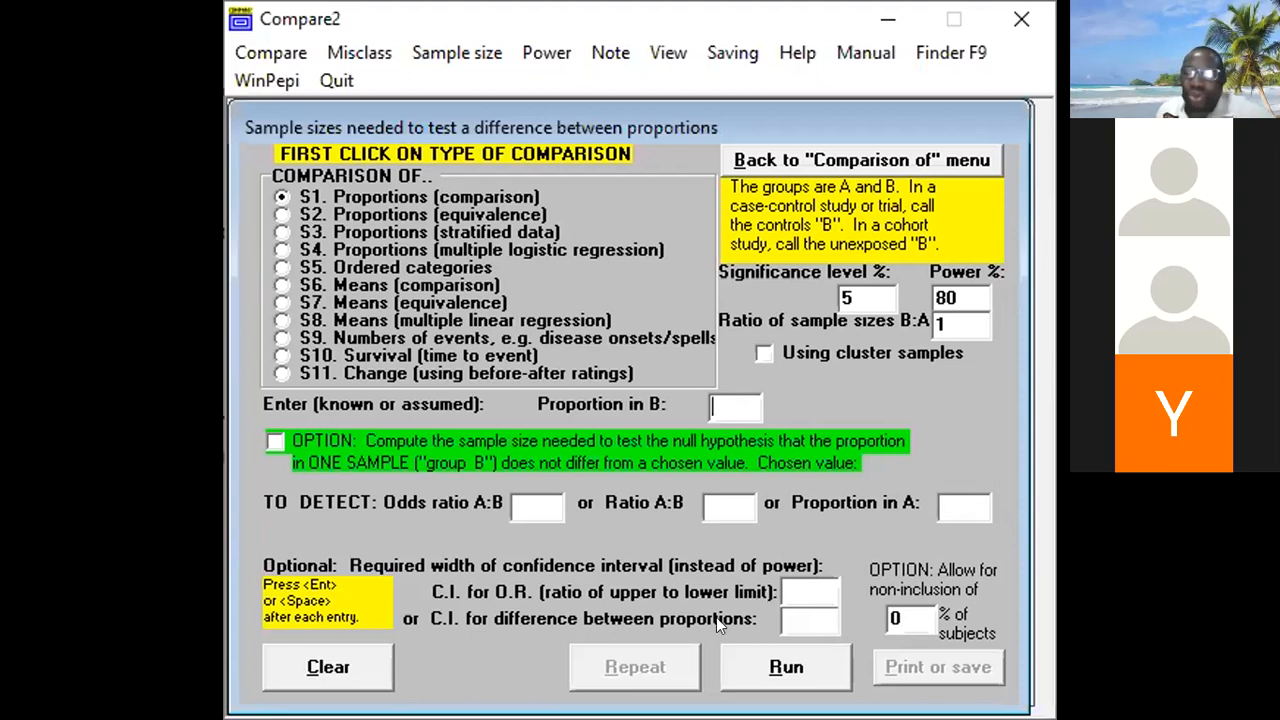
pyautogui.hotkey('alt', 'Tab')
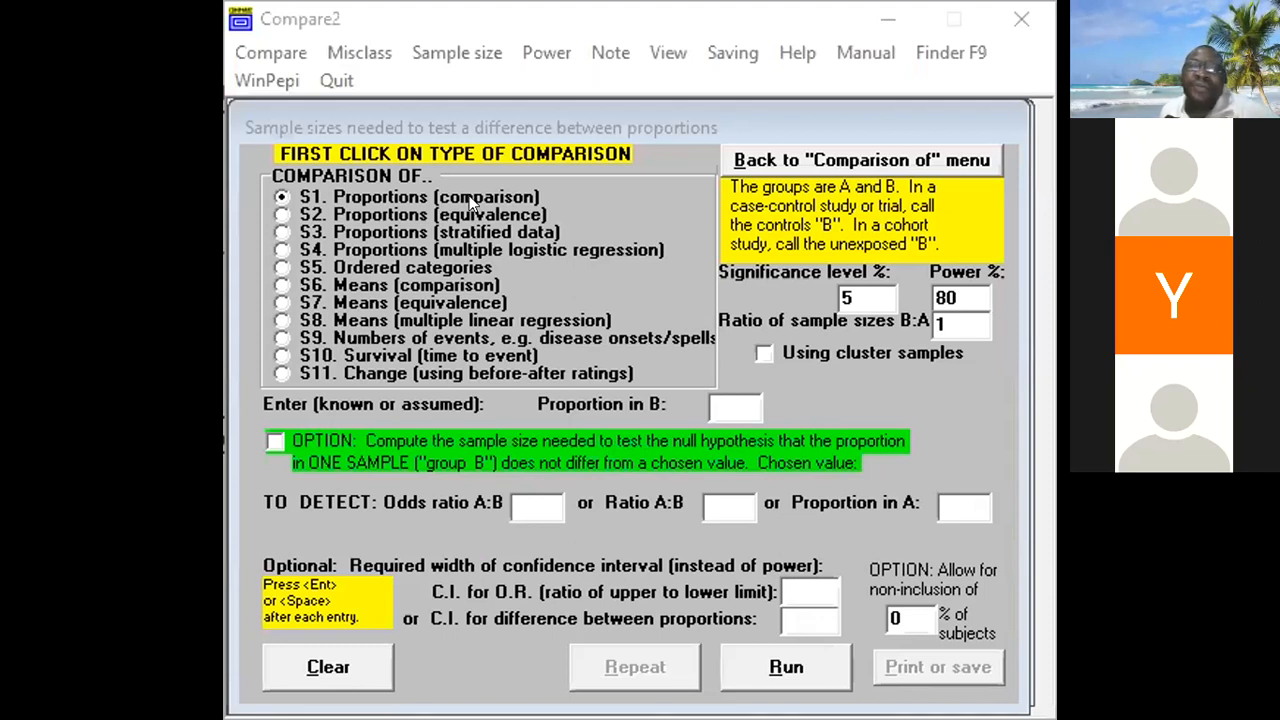
pyautogui.click(731, 394)
pyautogui.write('0.078')
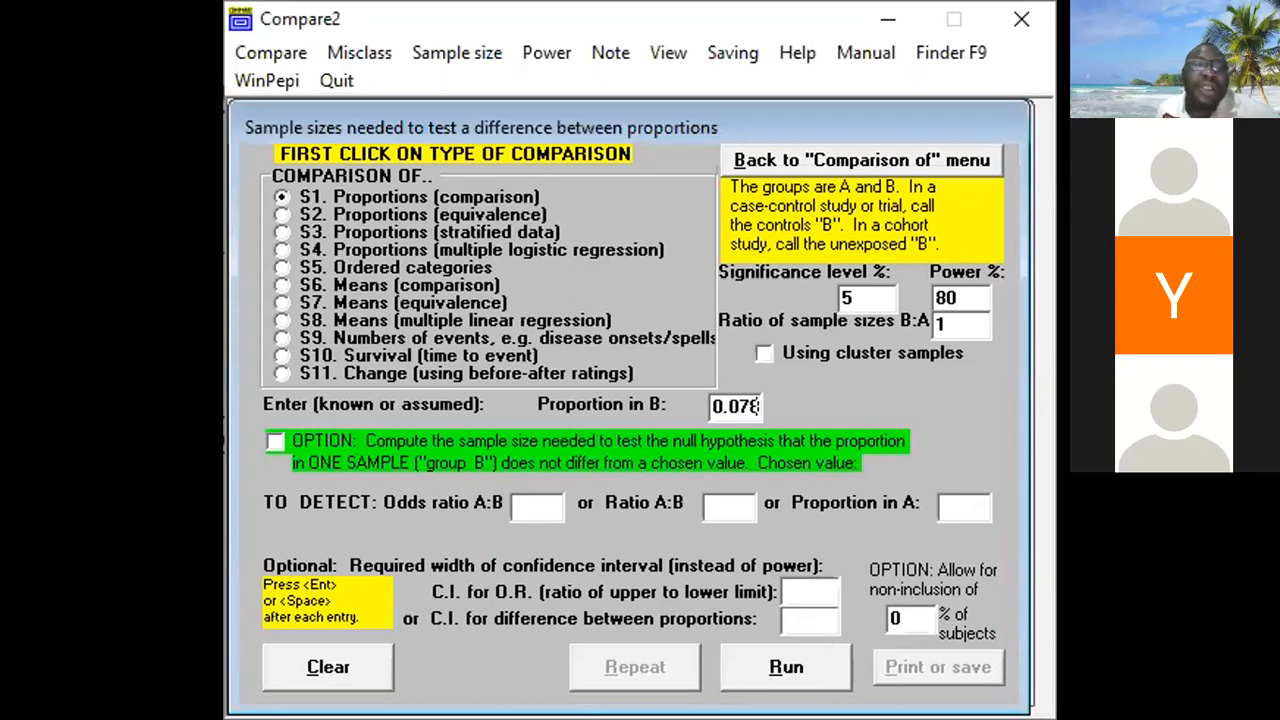
pyautogui.press('BackSpace')
pyautogui.press('BackSpace')
pyautogui.write('278')
# Step: Set the proportion in A to detect to 0.0154 and run the sample size calculation
pyautogui.click(957, 506)
pyautogui.write('0.0')
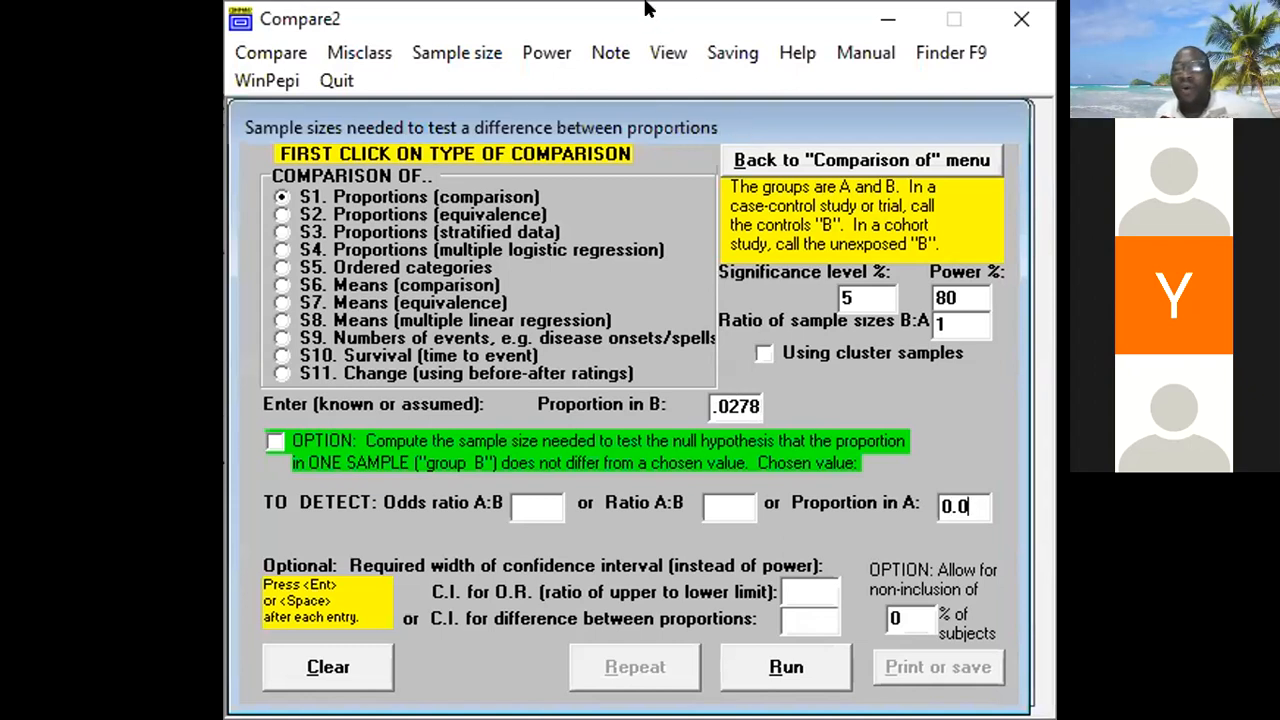
pyautogui.write('154')
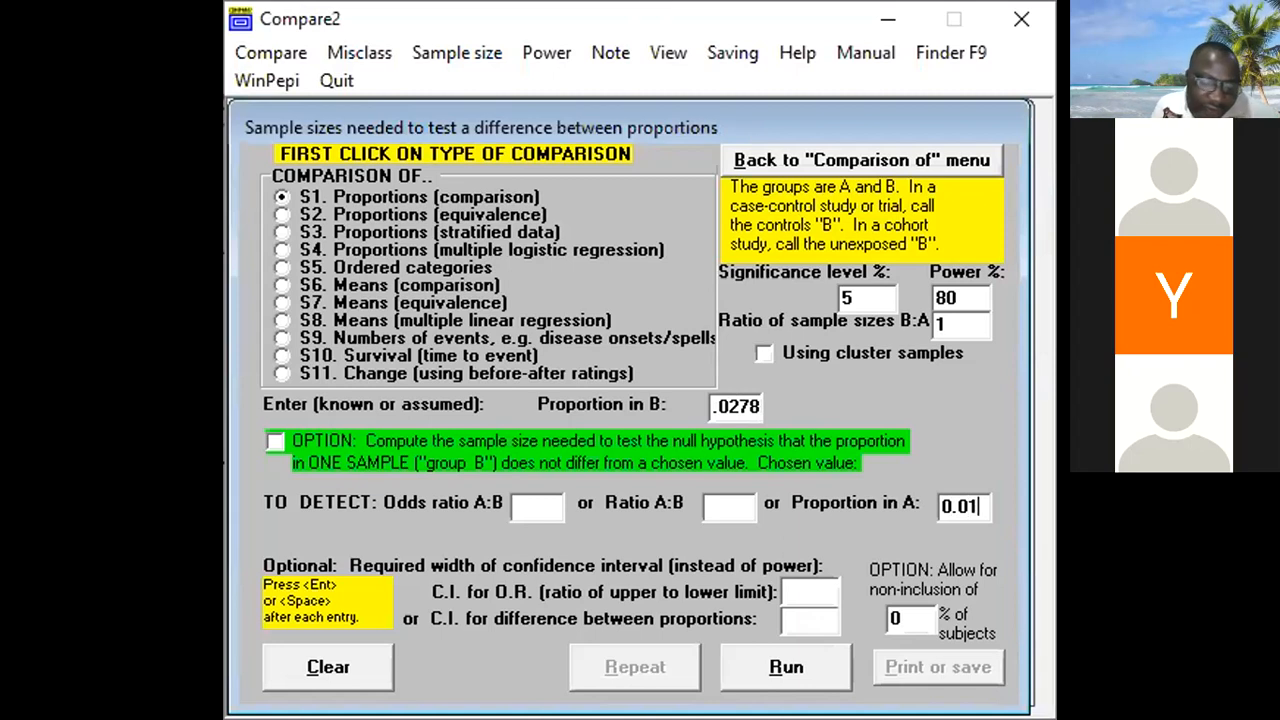
pyautogui.click(772, 665)
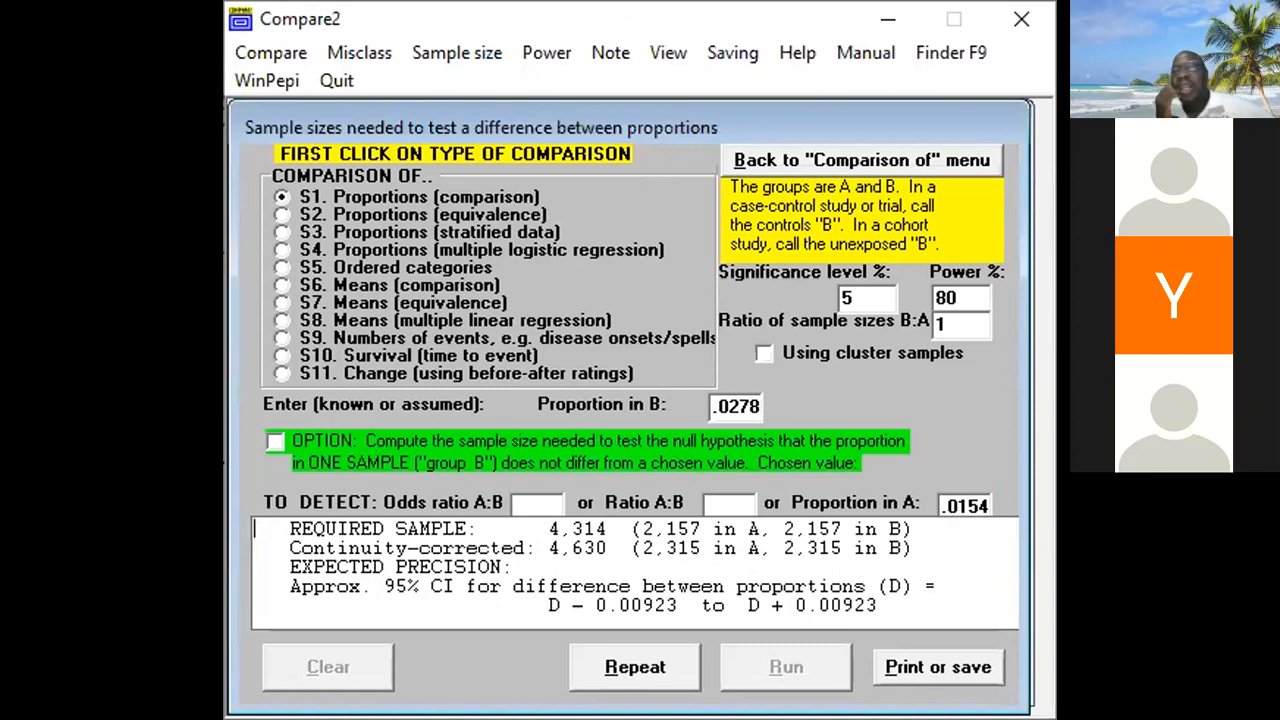
pyautogui.press('Tab')
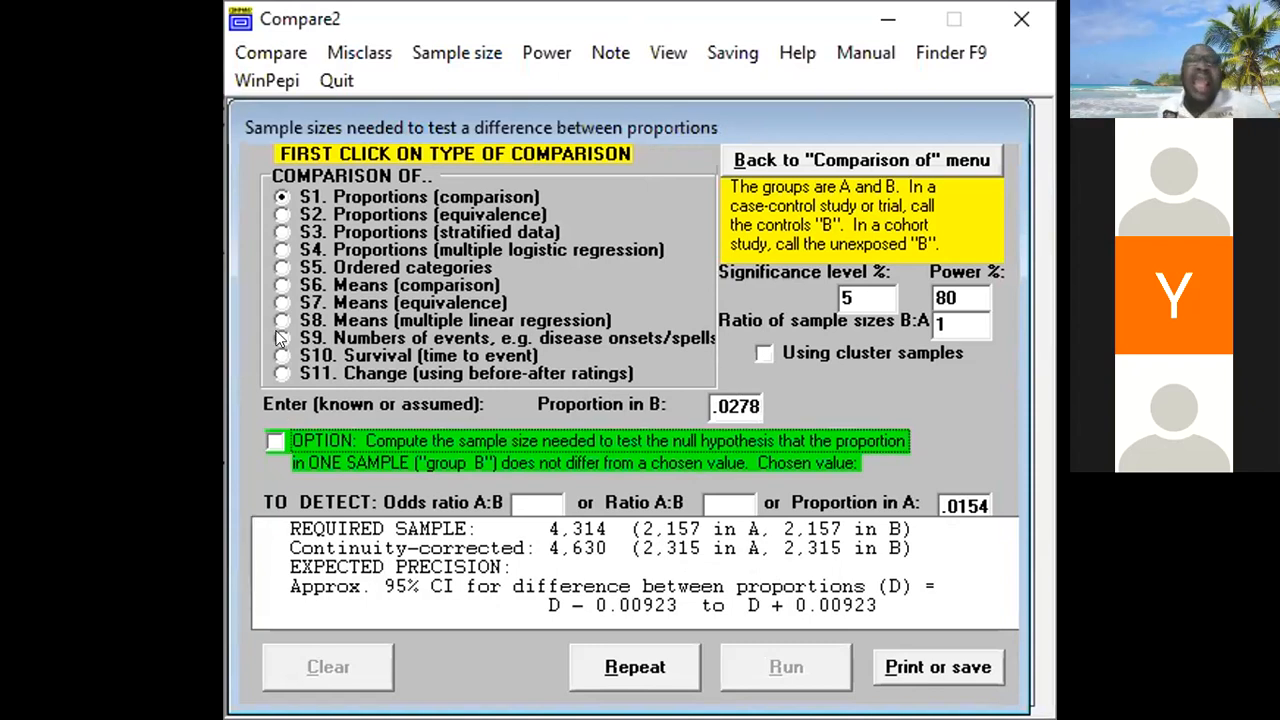
pyautogui.hotkey('alt', 'Tab')
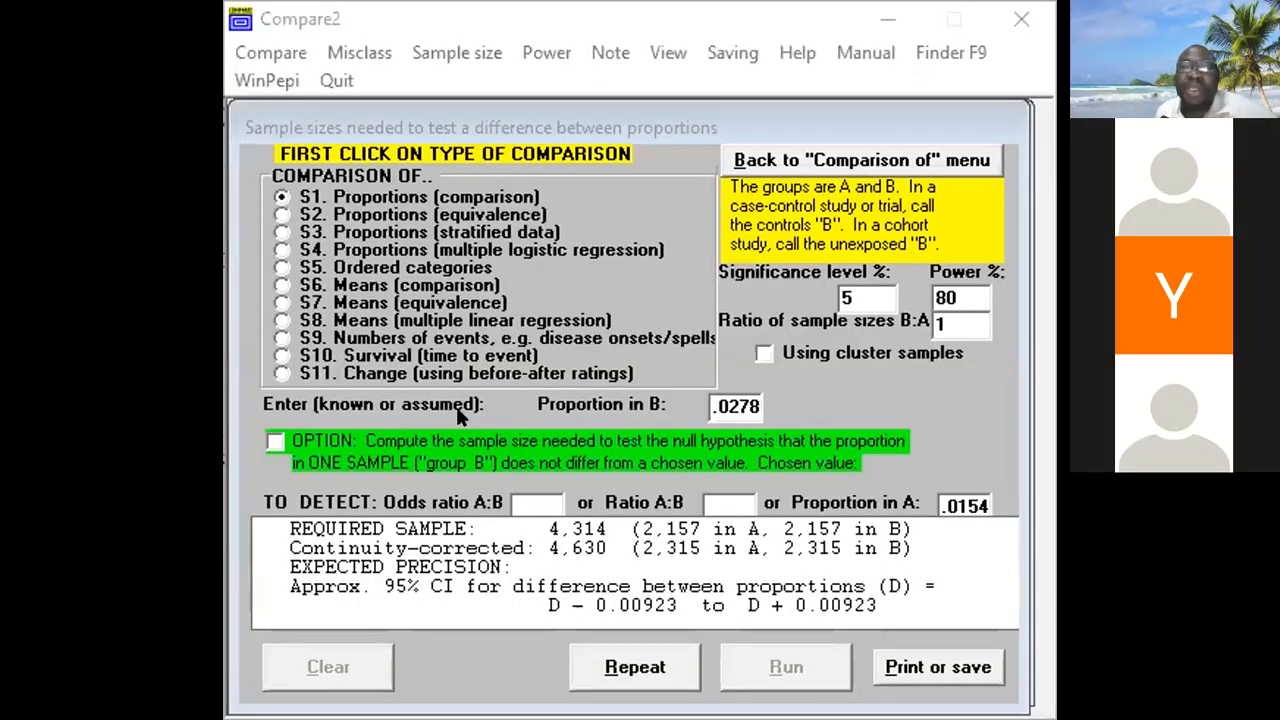
# Step: Open the S6. Means (comparison) sample size form and enter 14.45 as the pooled variance
pyautogui.click(392, 283)
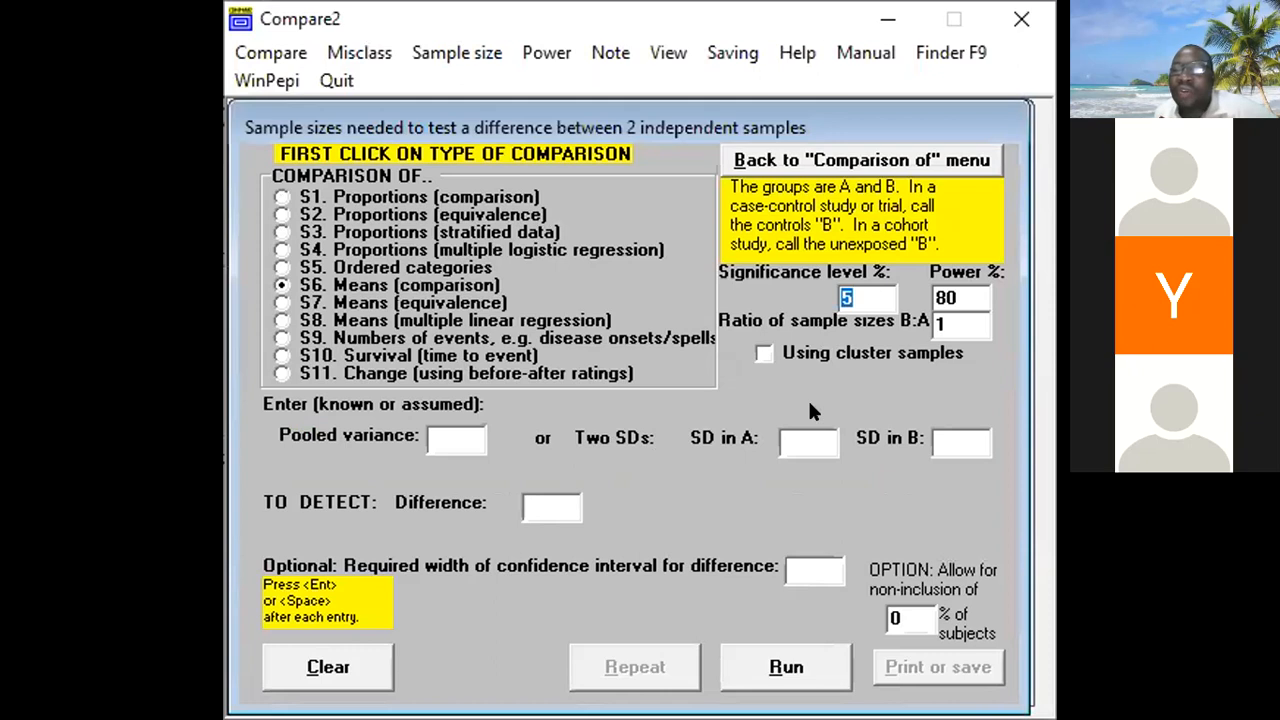
pyautogui.click(851, 297)
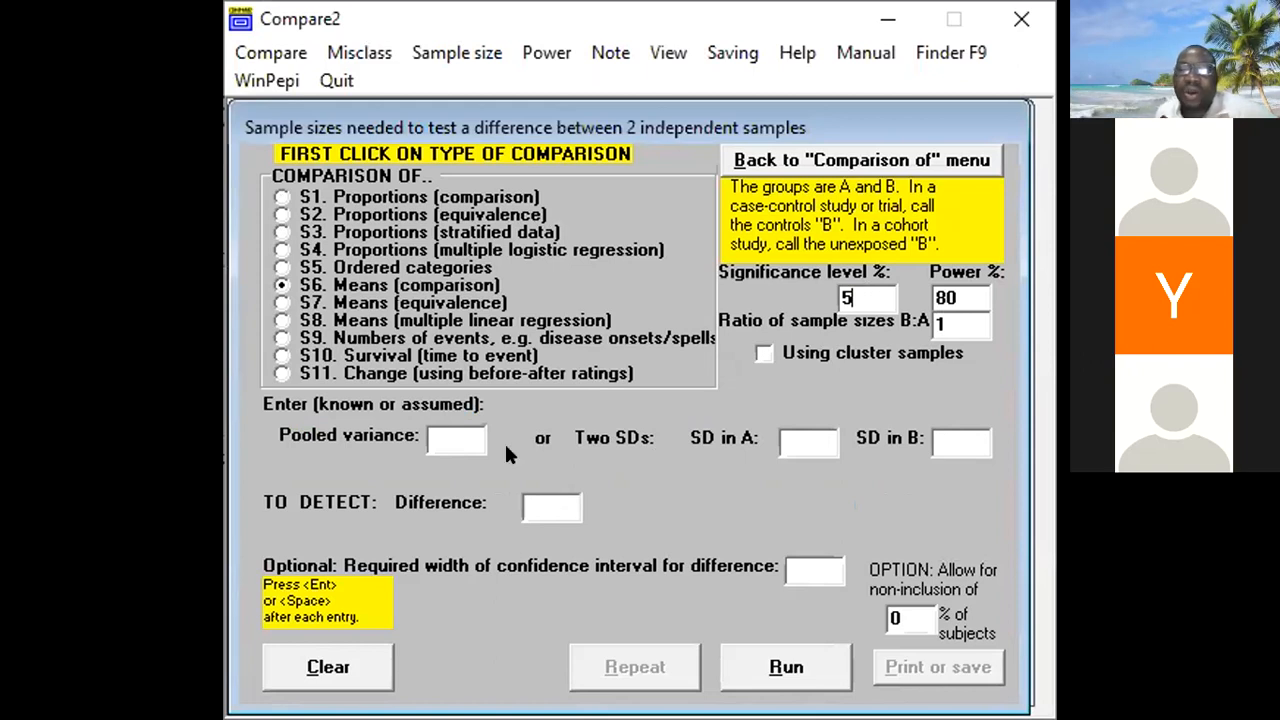
pyautogui.click(448, 436)
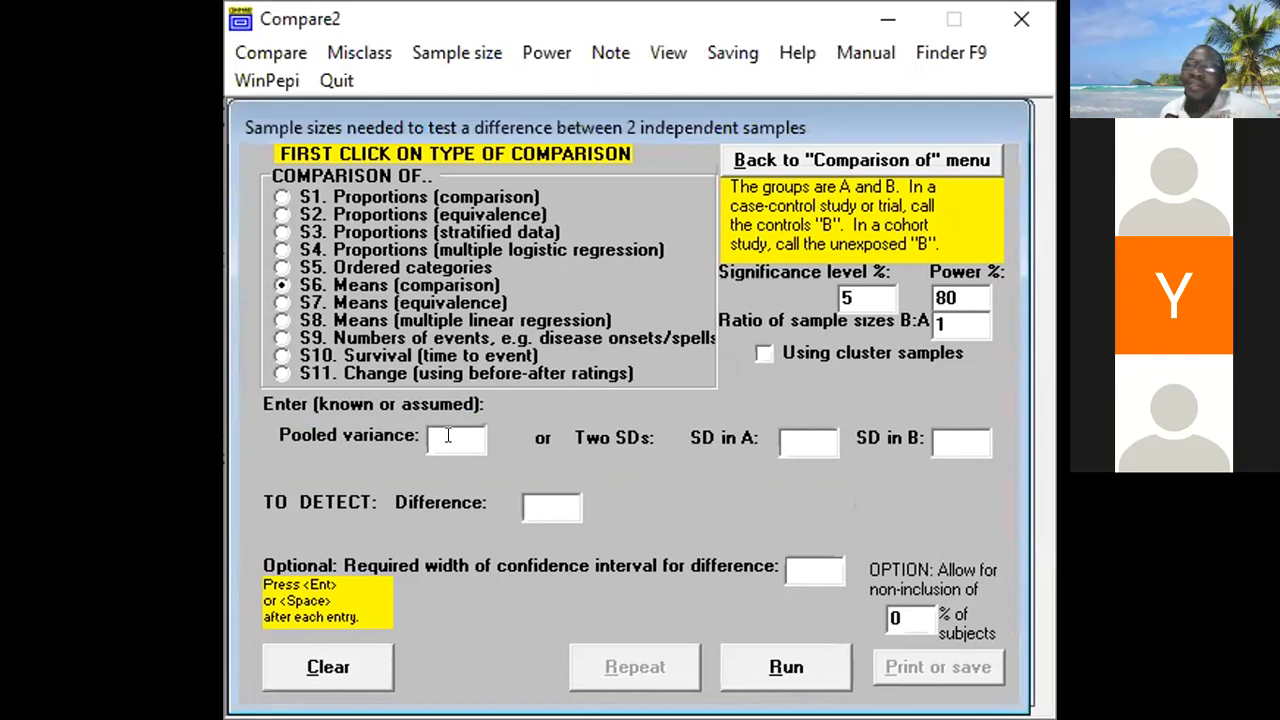
pyautogui.write('1')
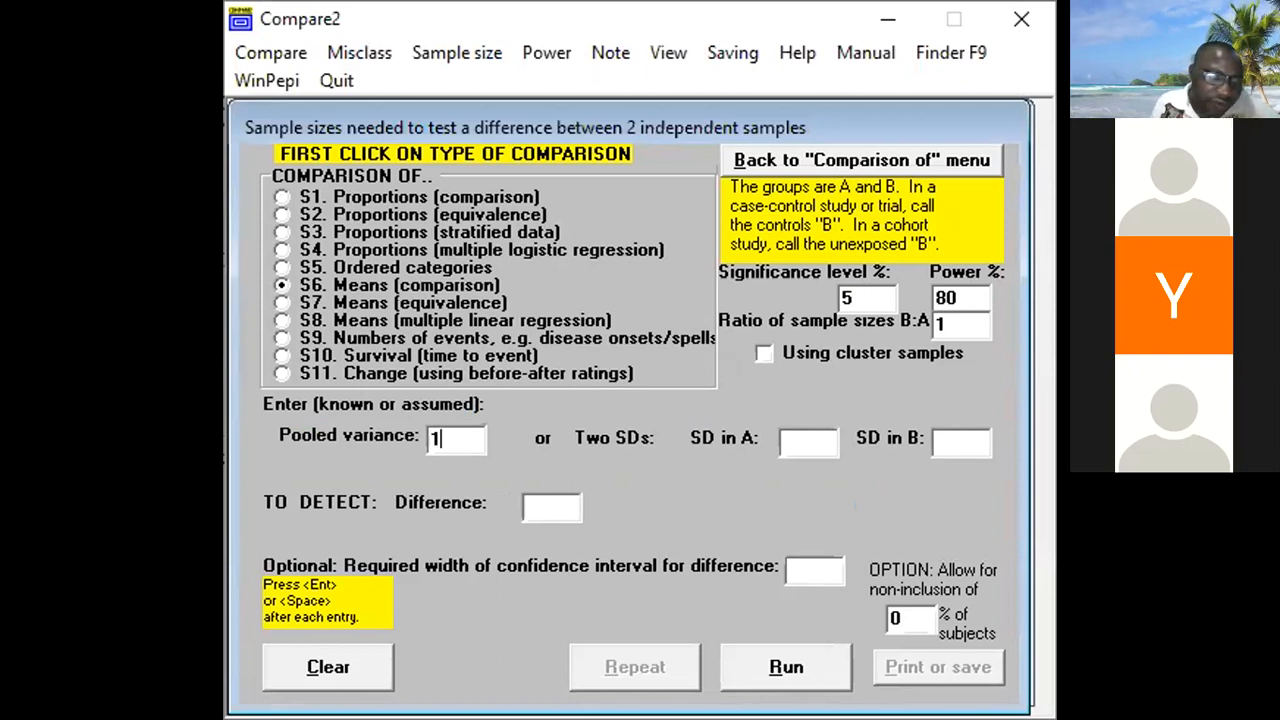
pyautogui.write('4.')
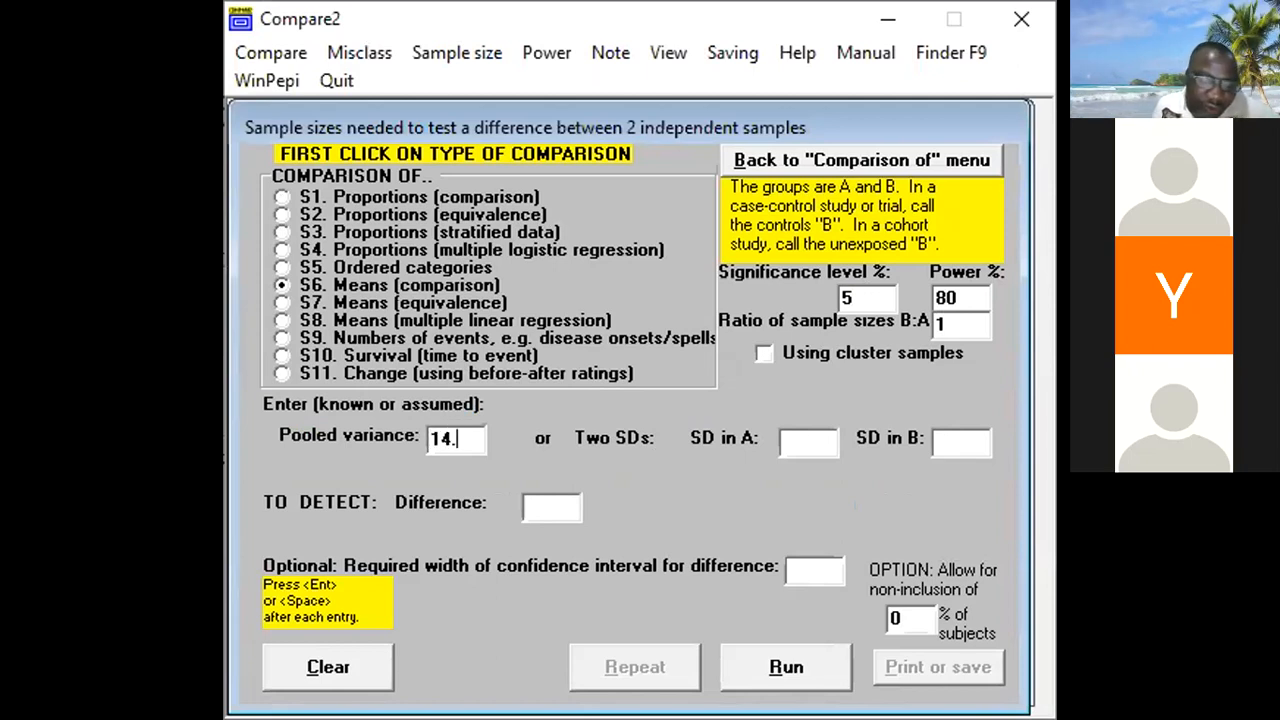
pyautogui.write('45')
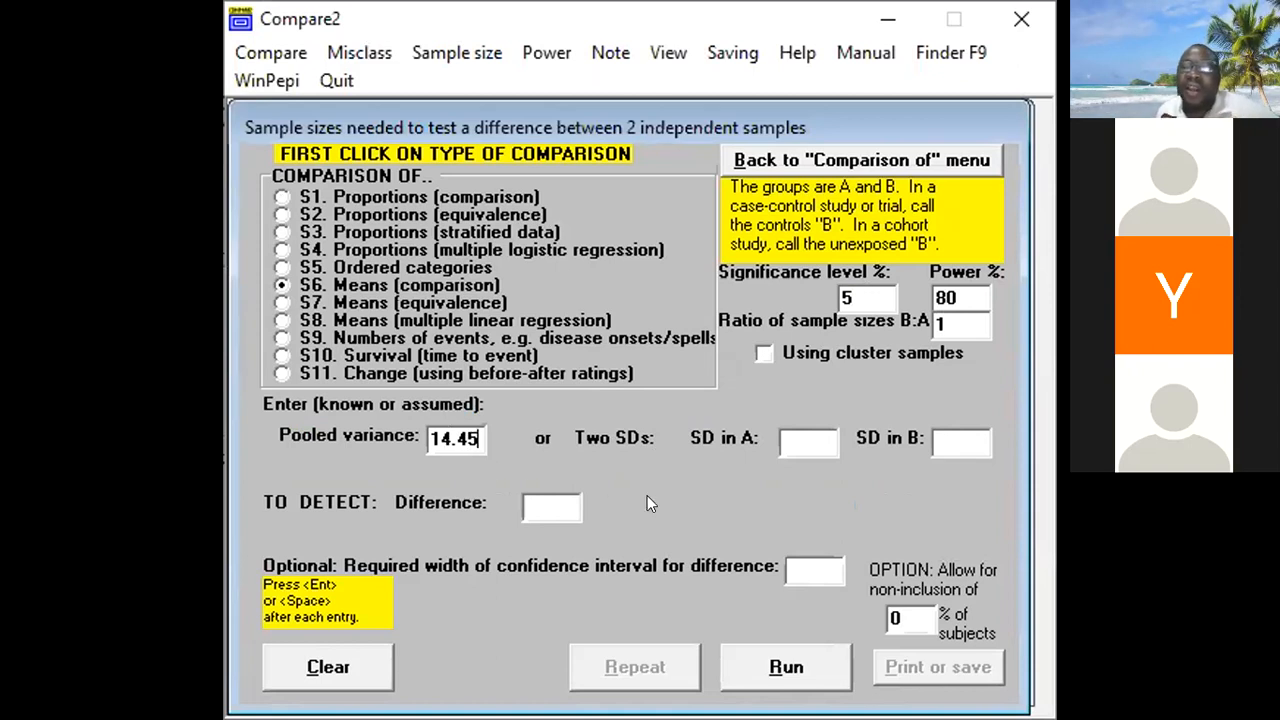
pyautogui.press('Return')
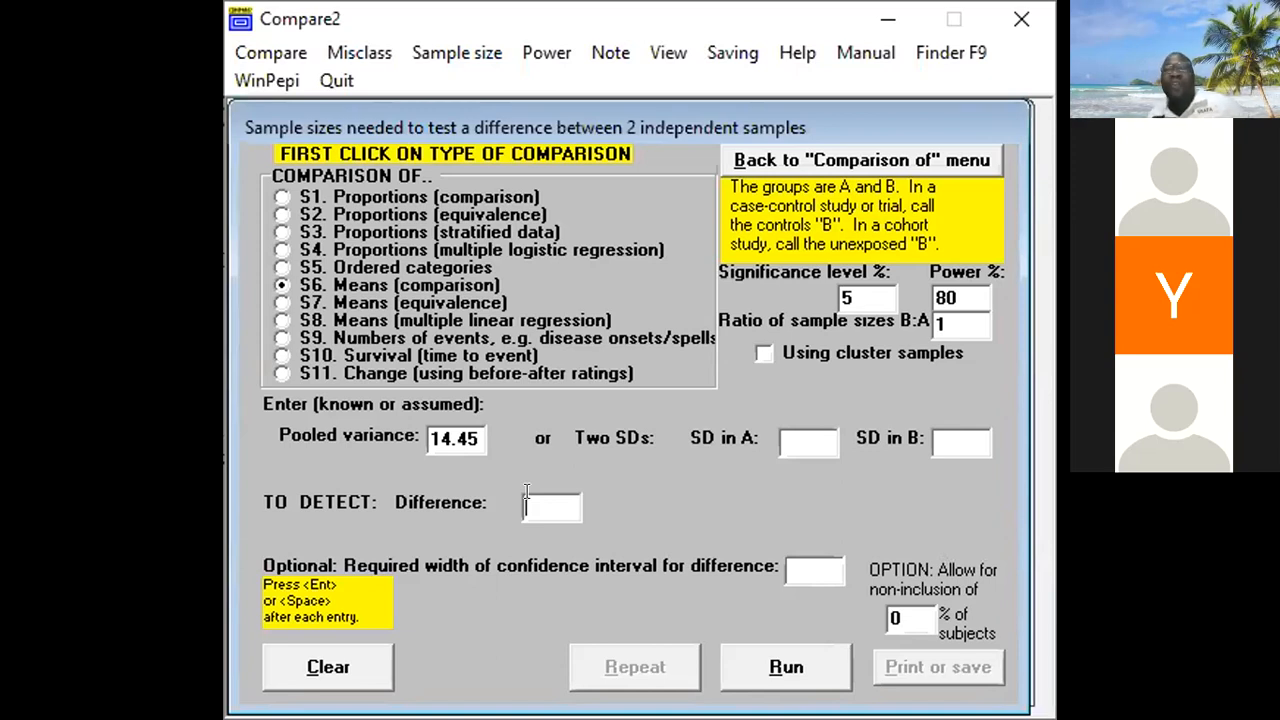
# Step: Set the difference to detect to 3.45 and run the sample size calculation
pyautogui.write('3')
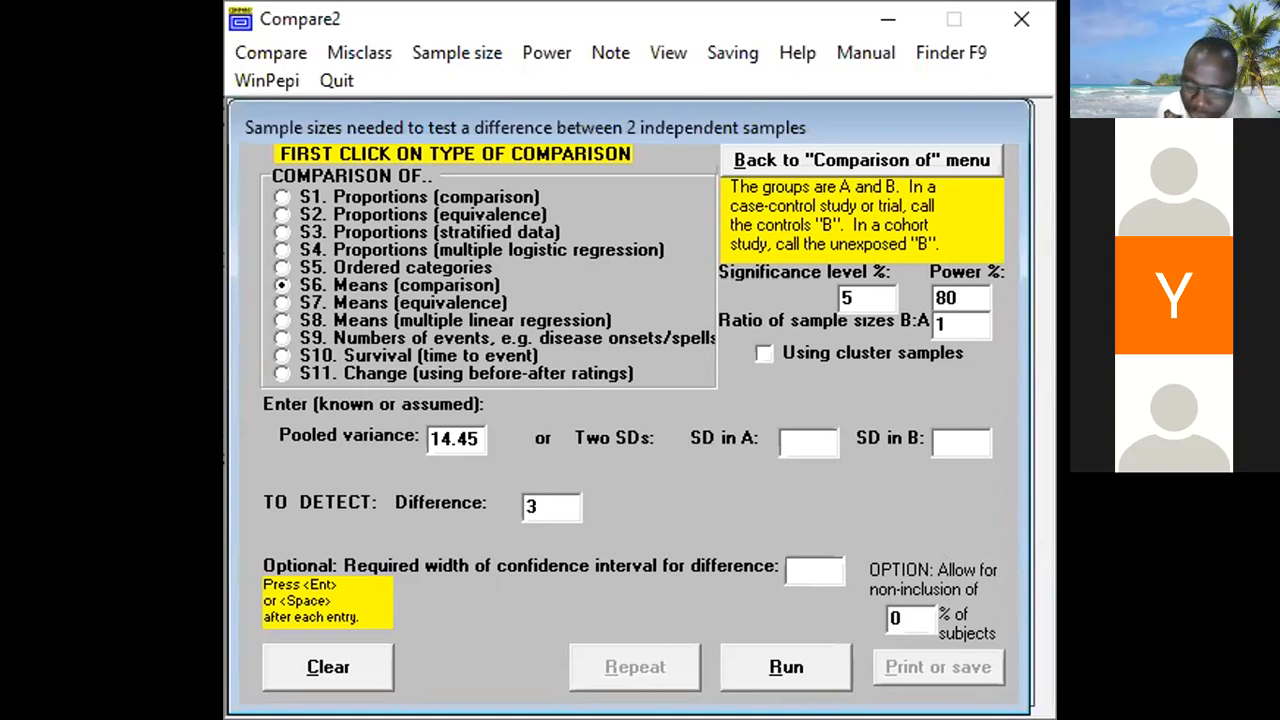
pyautogui.write('.45')
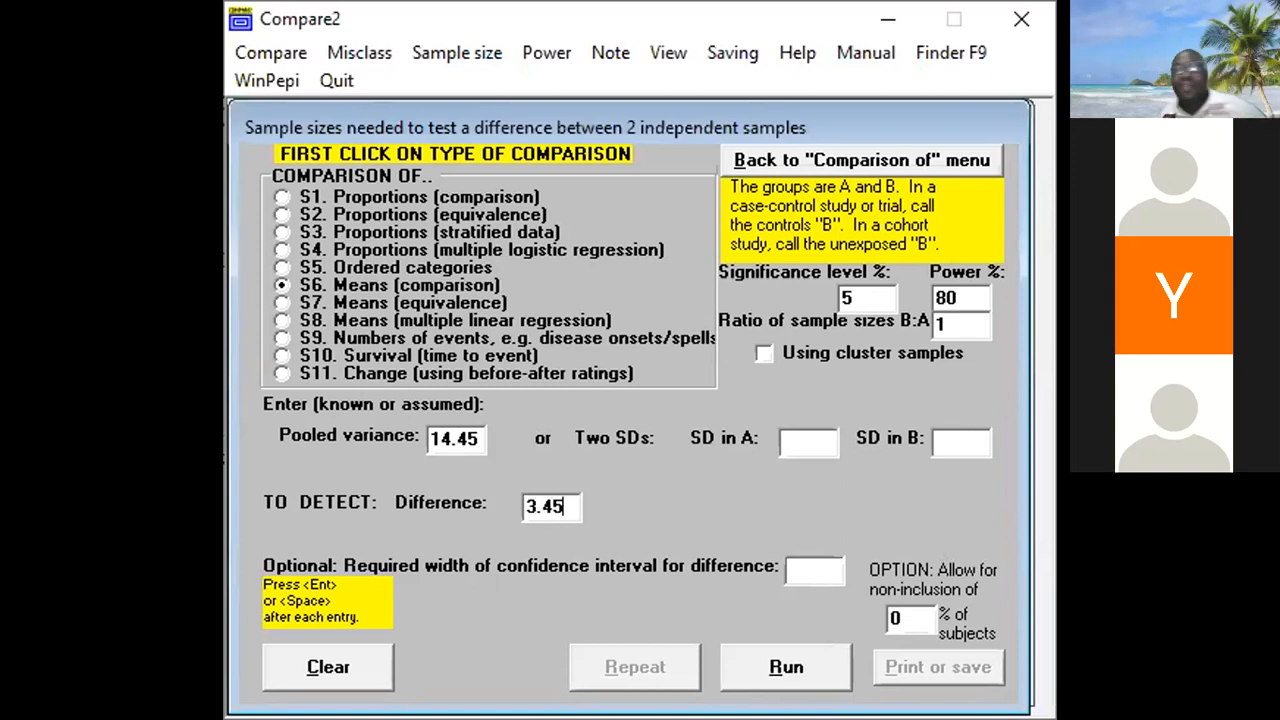
pyautogui.click(764, 652)
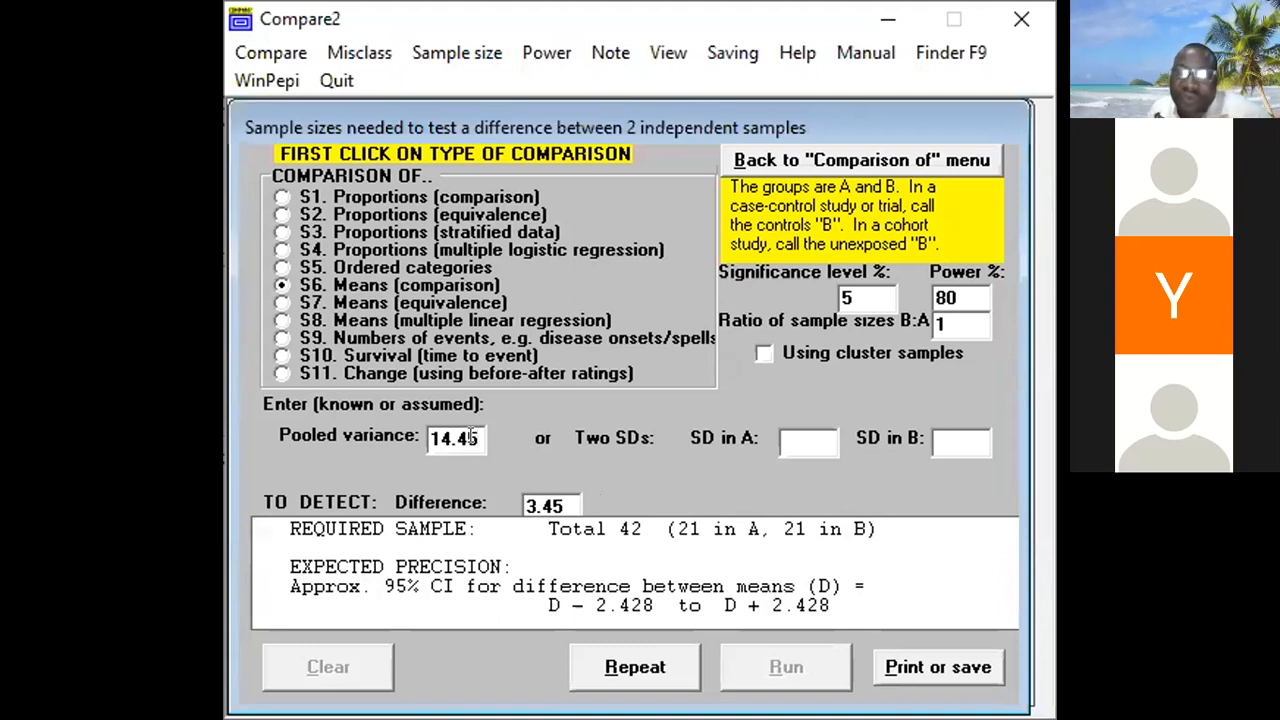
# Step: Clear the pooled variance and enter 16.09 as the SD in group A instead
pyautogui.press('BackSpace')
pyautogui.press('BackSpace')
pyautogui.press('BackSpace')
pyautogui.press('BackSpace')
pyautogui.press('BackSpace')
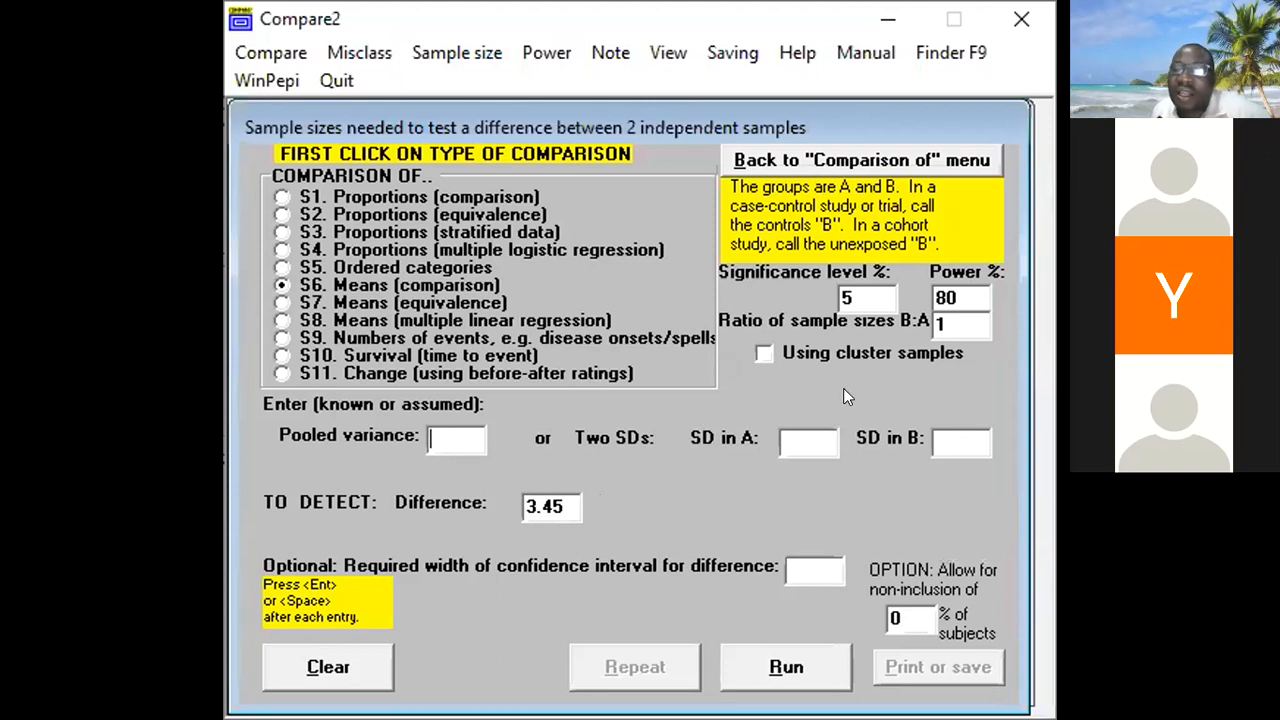
pyautogui.click(798, 436)
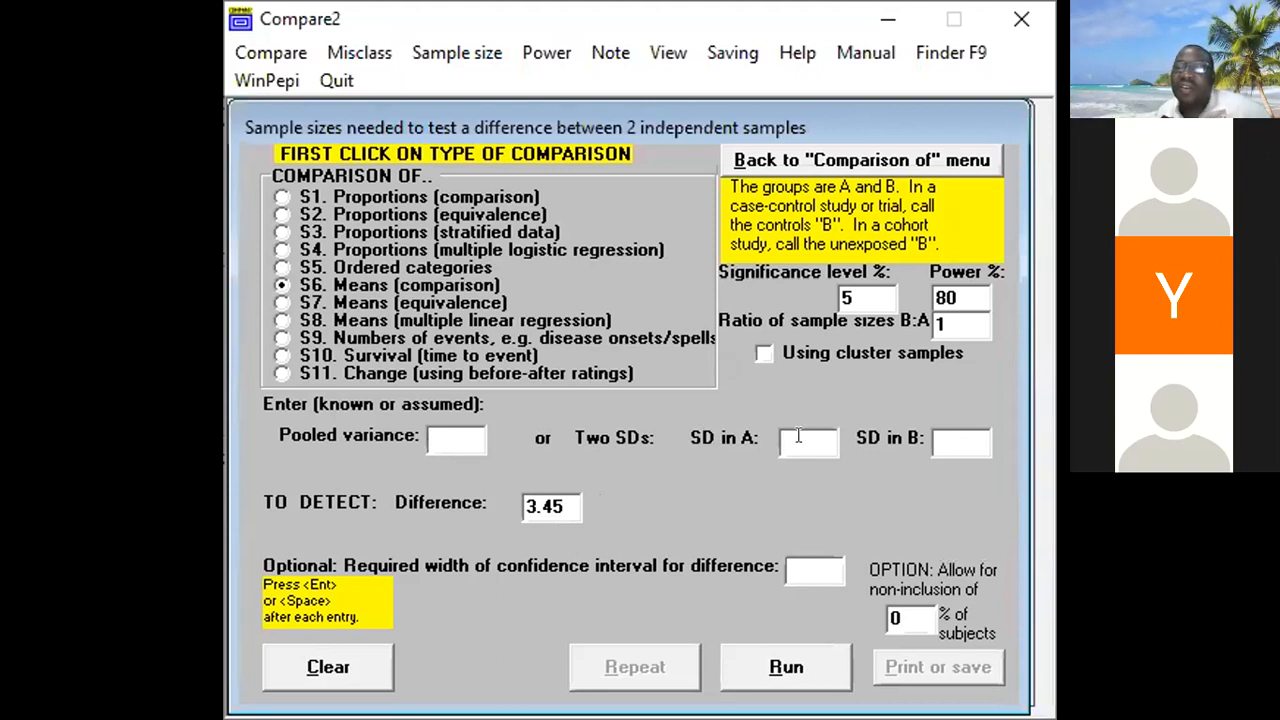
pyautogui.write('1')
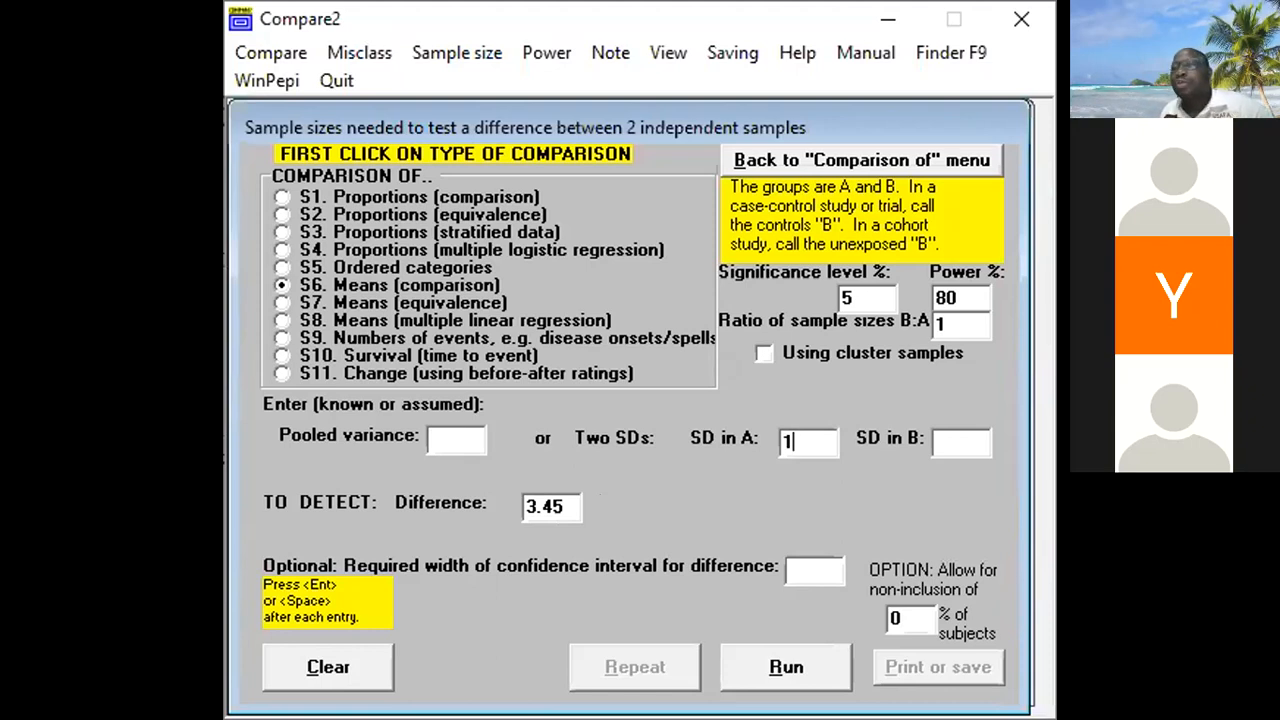
pyautogui.write('6')
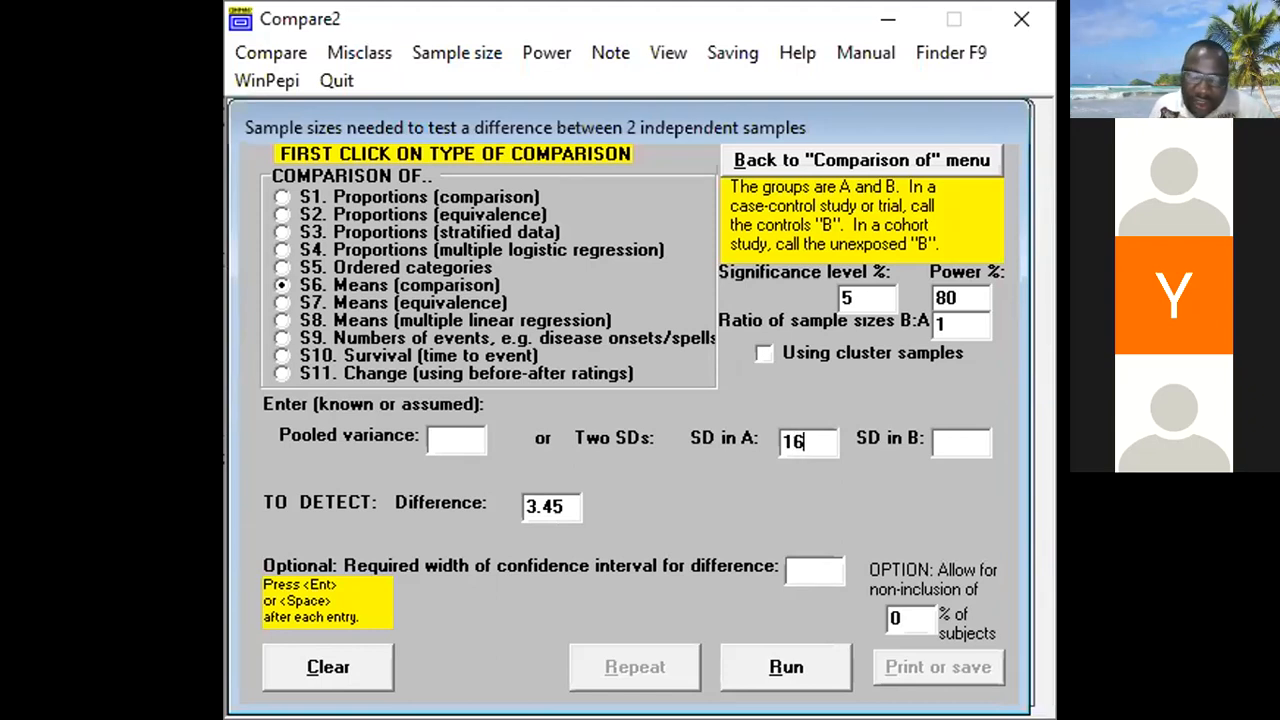
pyautogui.write('.09')
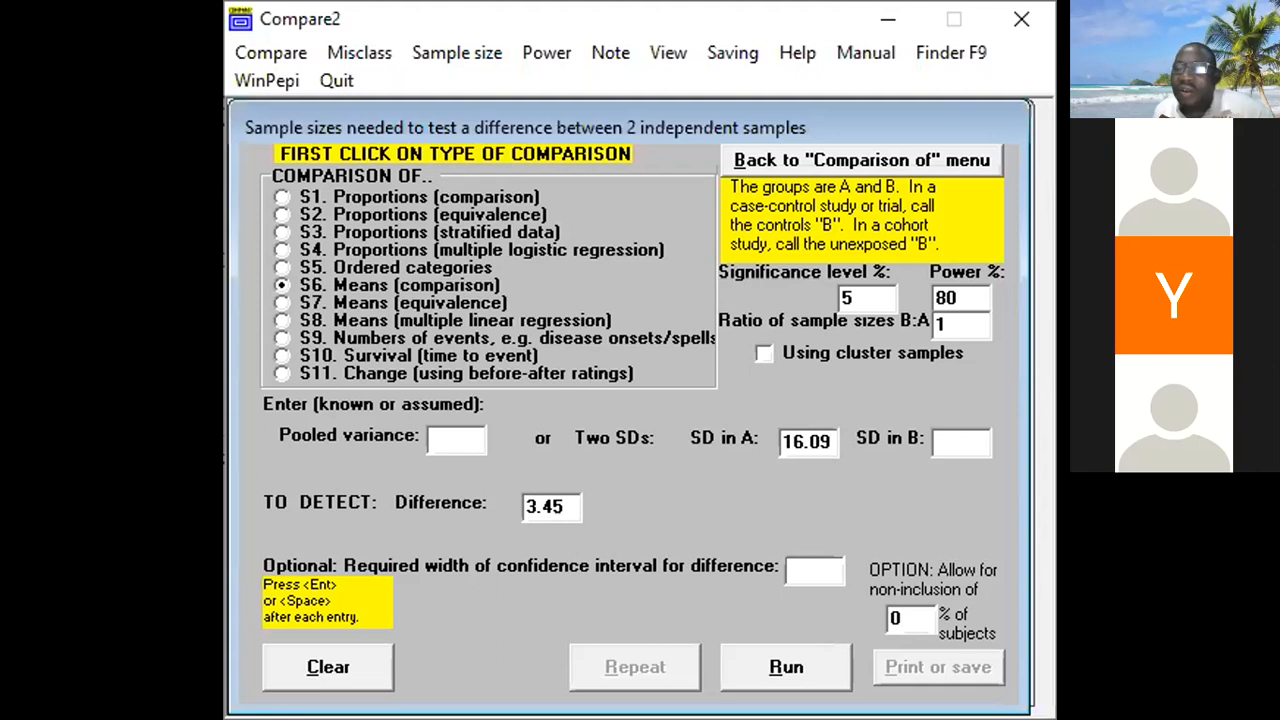
# Step: Enter 12.64 as the SD in group B and run the sample size calculation with the two SDs
pyautogui.click(965, 436)
pyautogui.write('12.6')
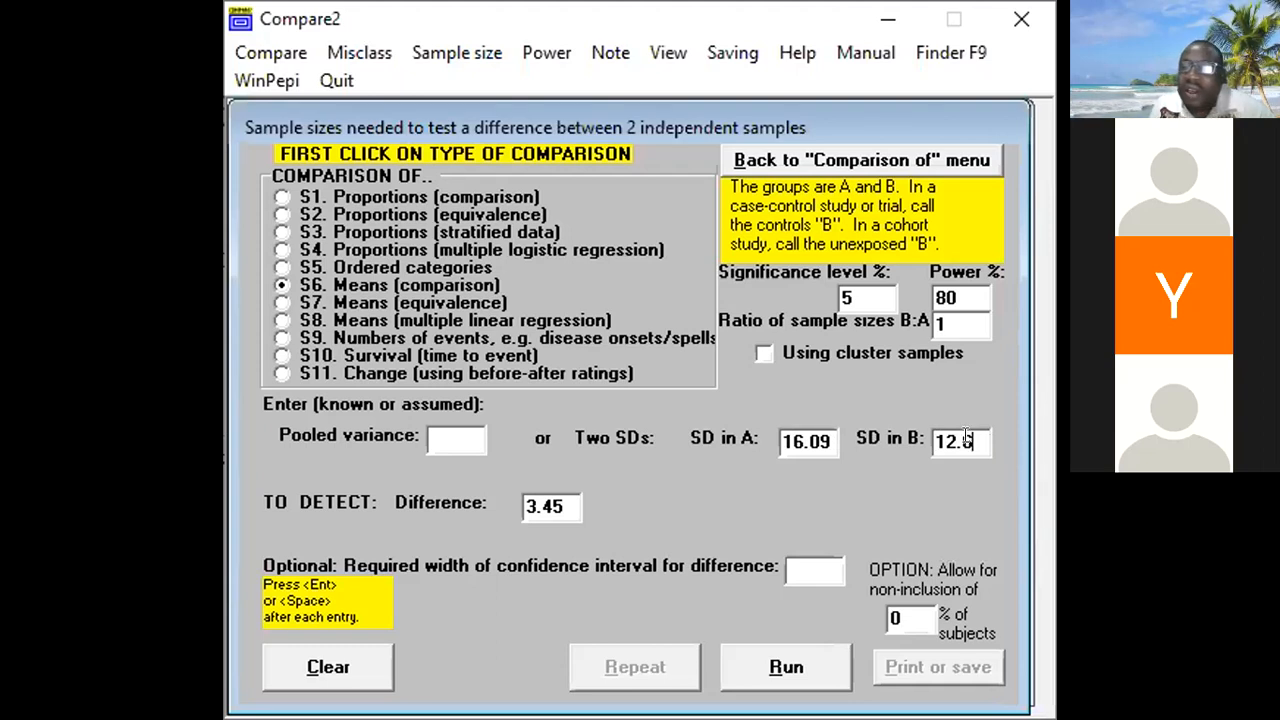
pyautogui.write('4')
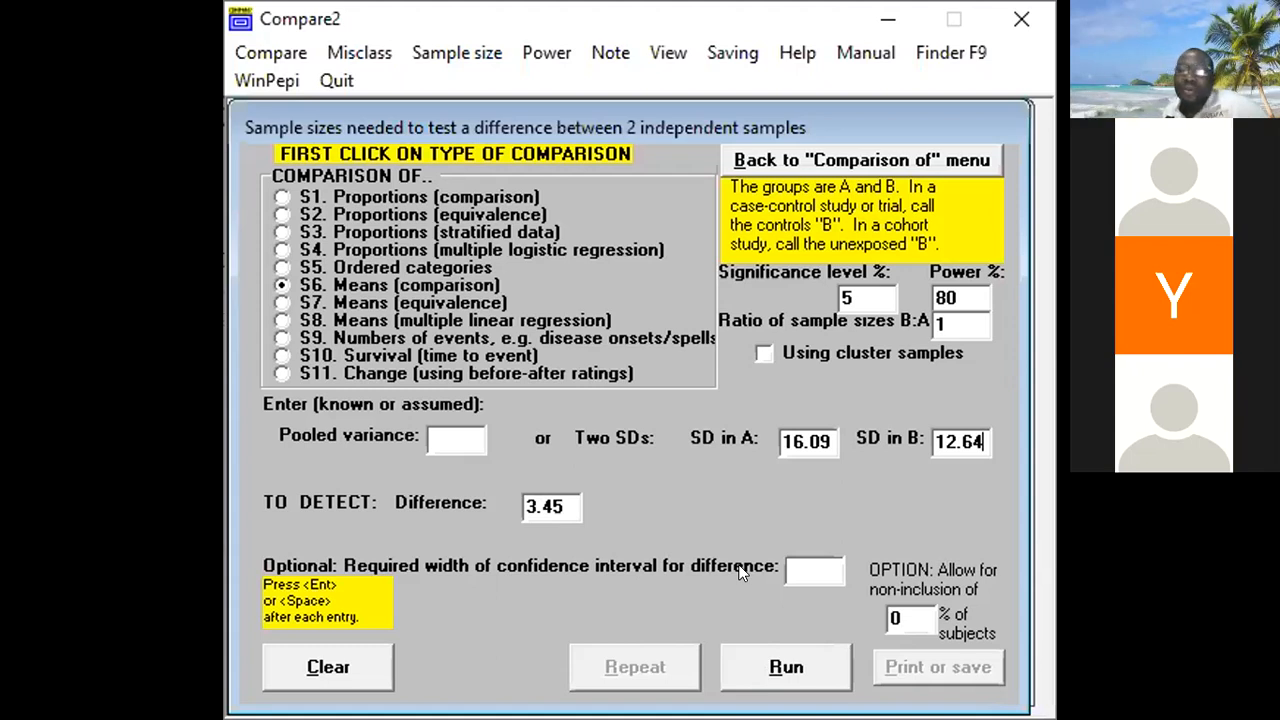
pyautogui.press('Return')
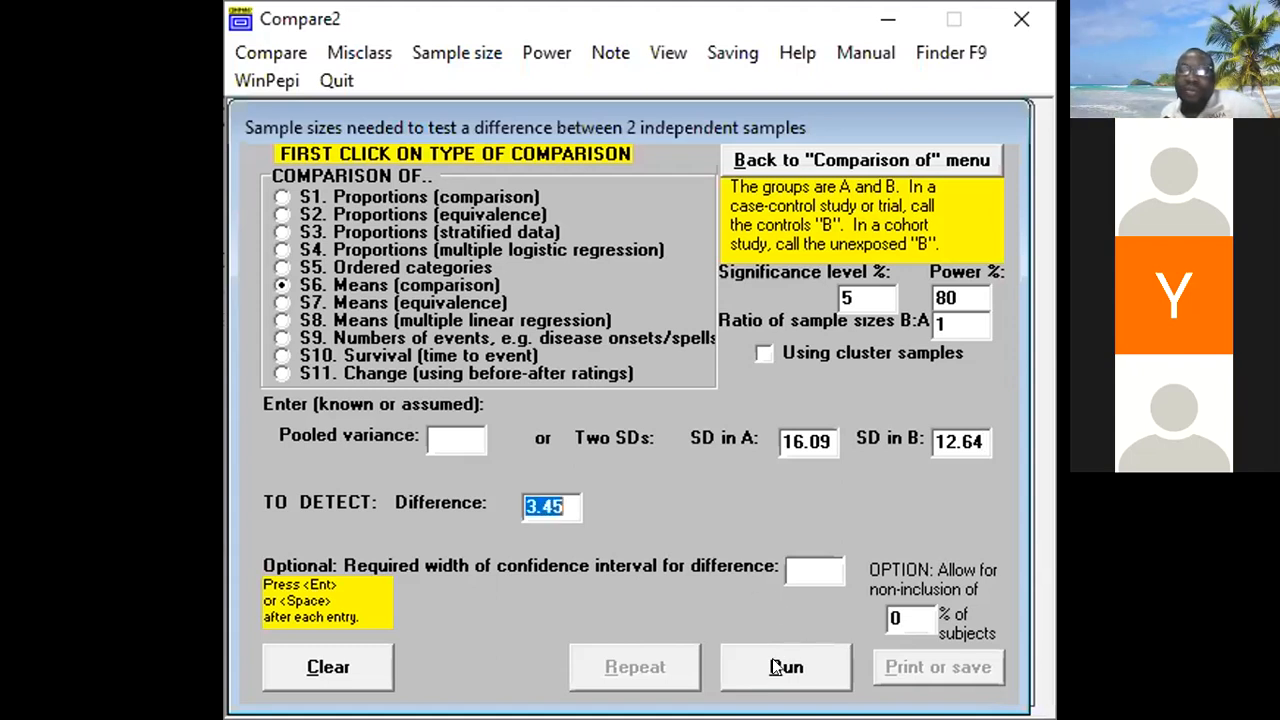
pyautogui.click(776, 667)
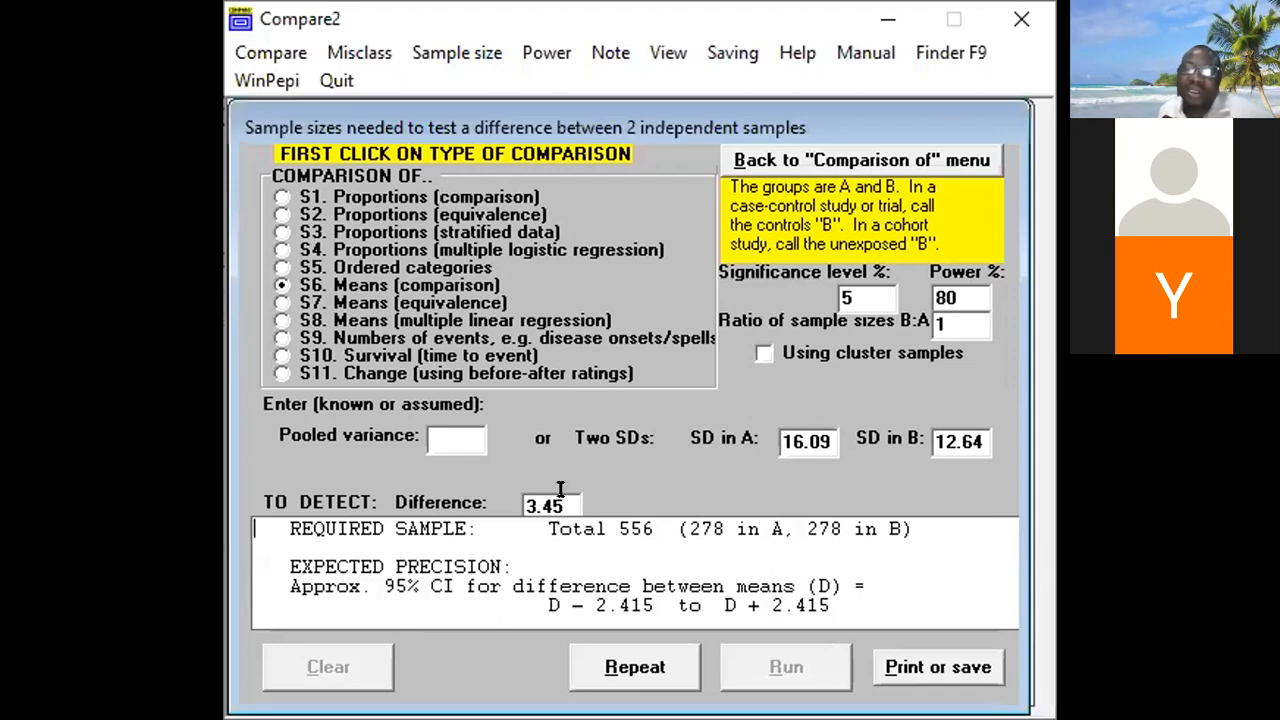
# Step: Change the SD in A to 4 and the SD in B to 5, and rerun the sample size calculation
pyautogui.moveTo(565, 506); pyautogui.dragTo(520, 503)
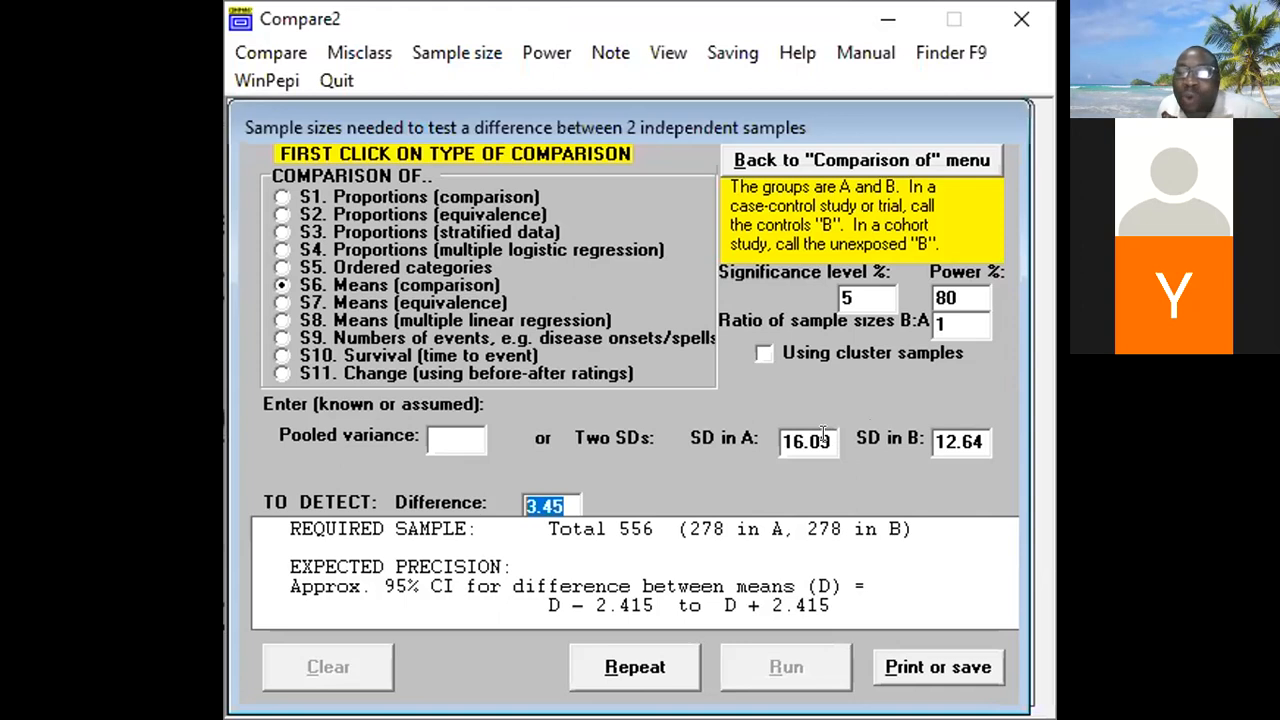
pyautogui.moveTo(822, 437); pyautogui.dragTo(777, 421)
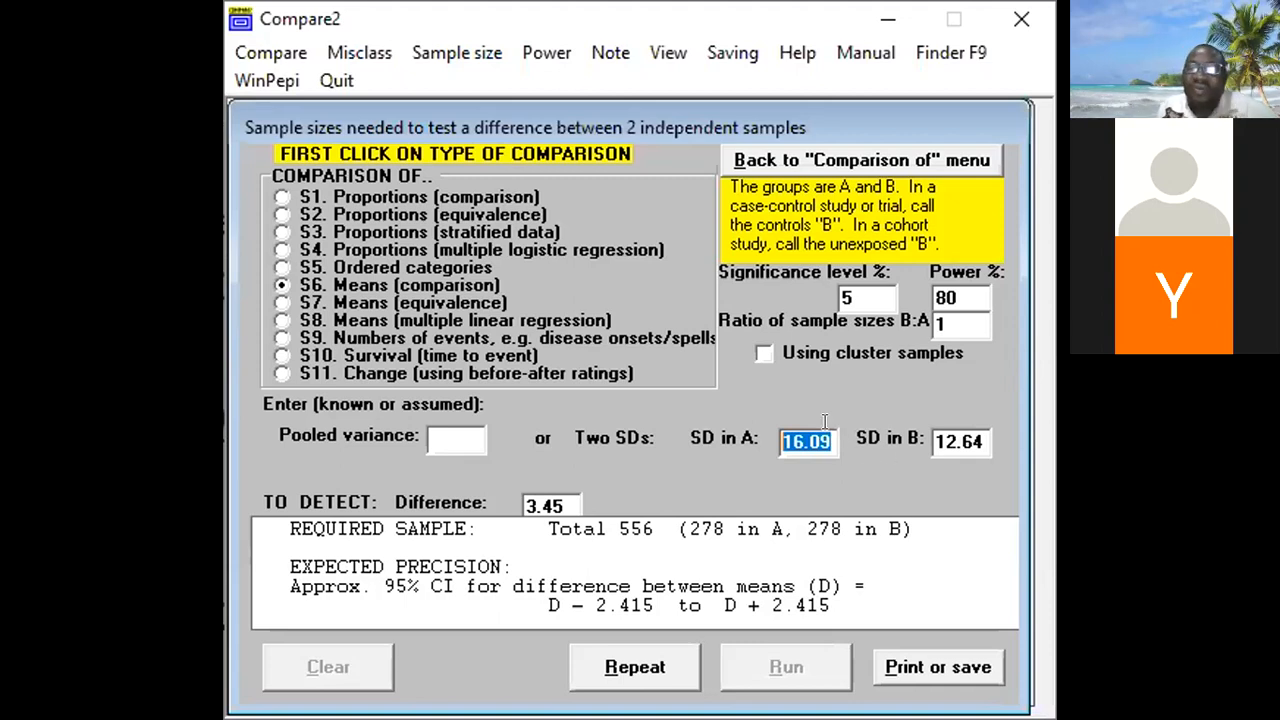
pyautogui.write('4')
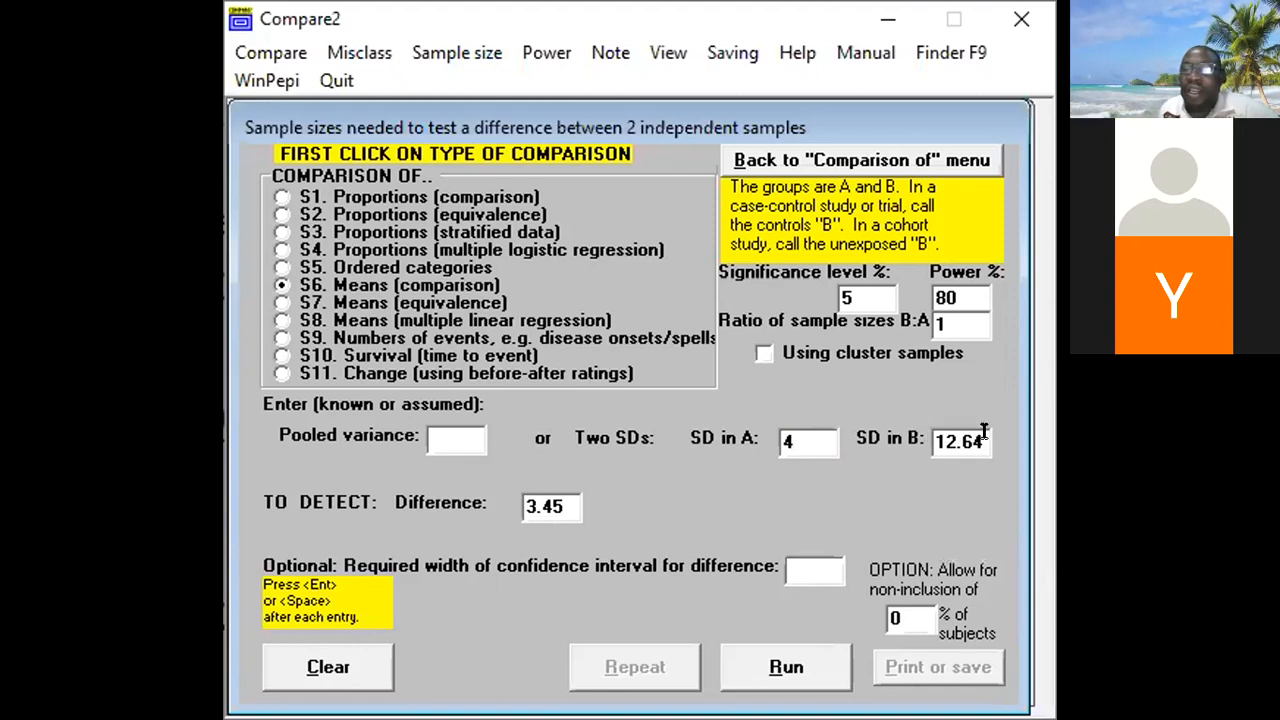
pyautogui.moveTo(973, 431); pyautogui.dragTo(936, 432)
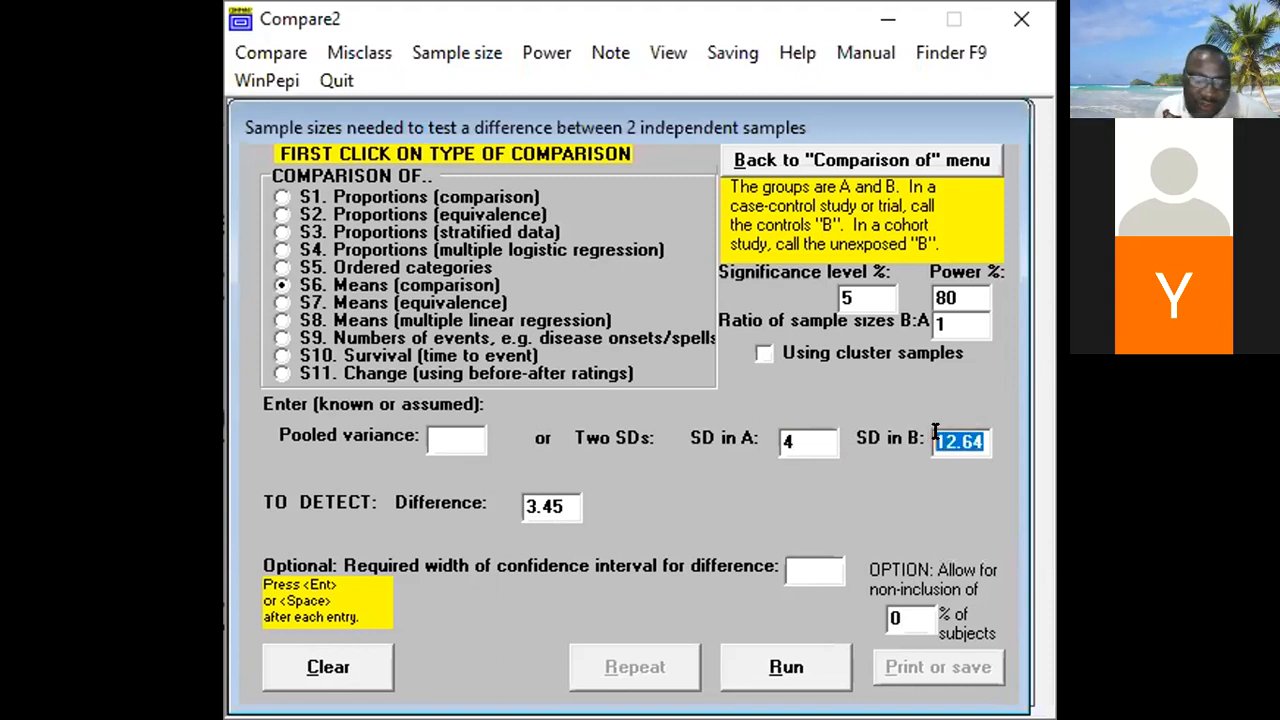
pyautogui.write('5')
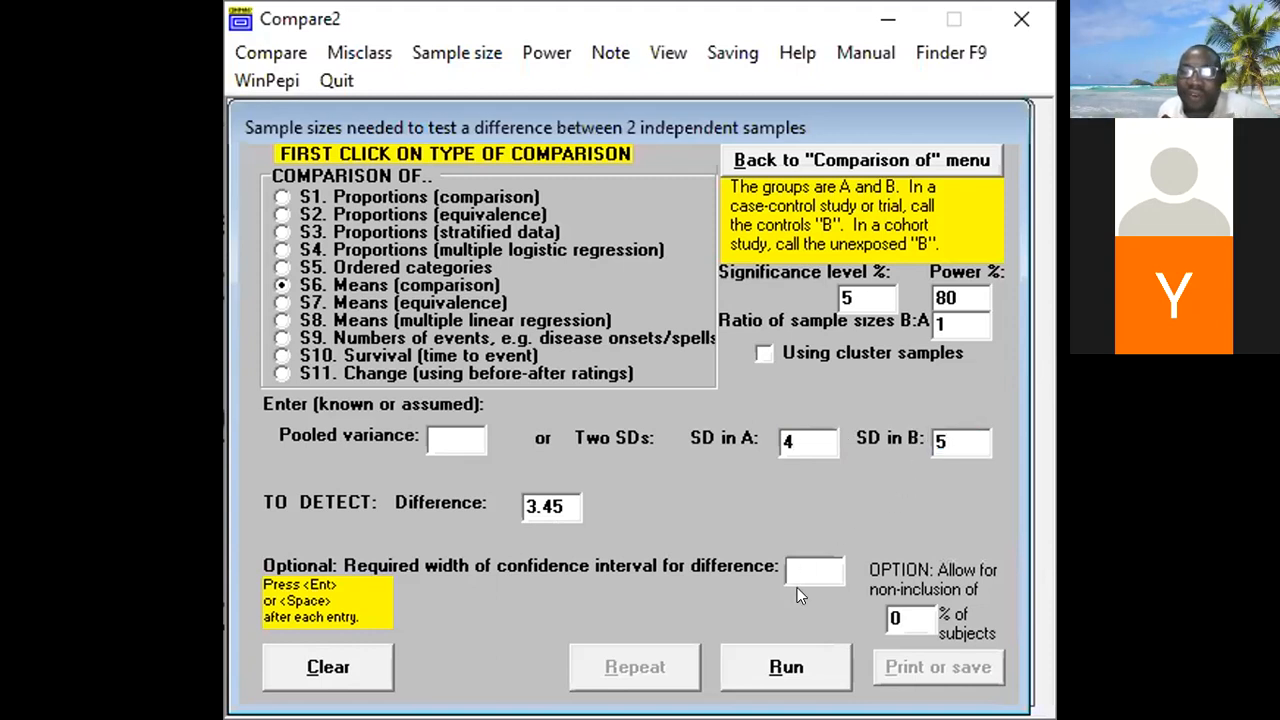
pyautogui.press('Return')
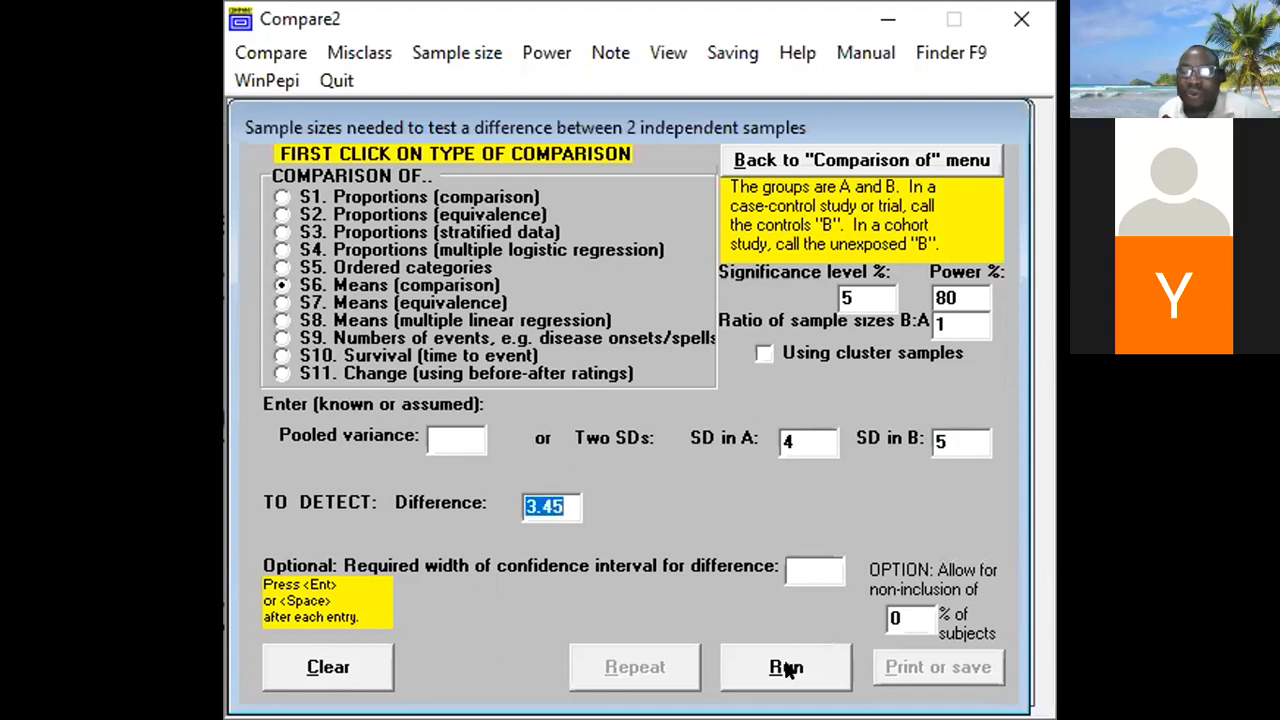
pyautogui.click(786, 669)
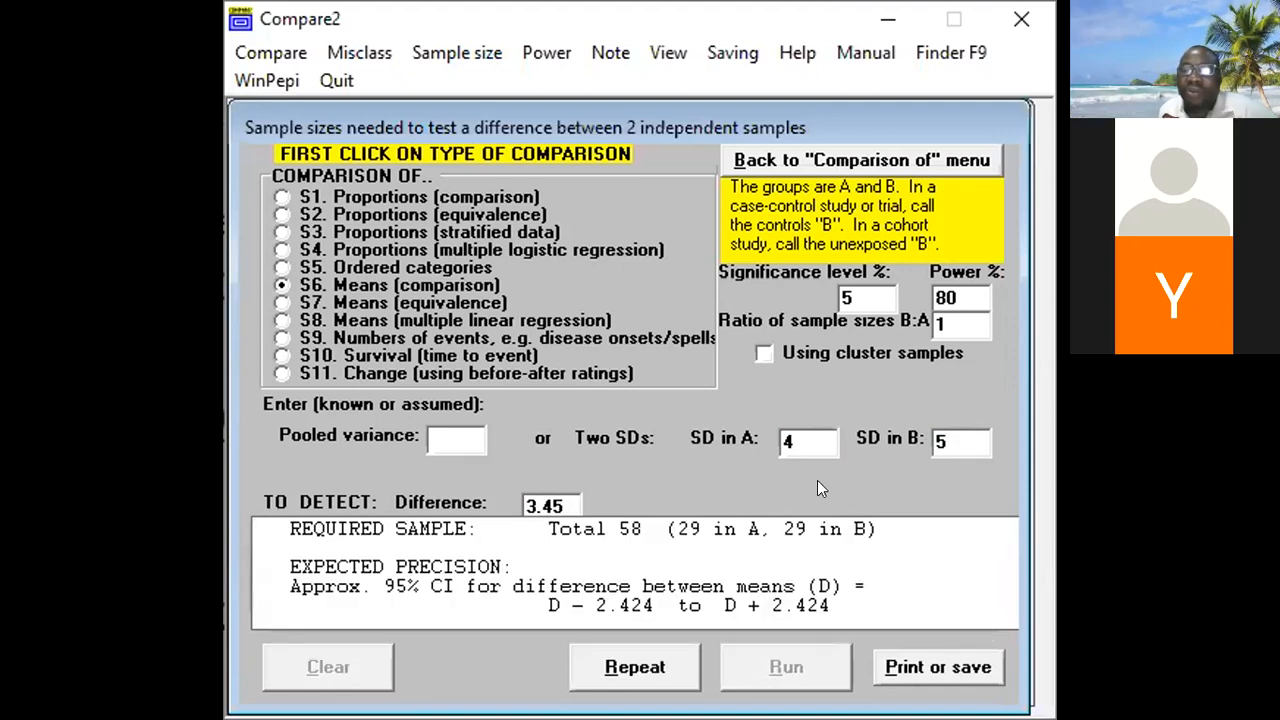
pyautogui.click(797, 438)
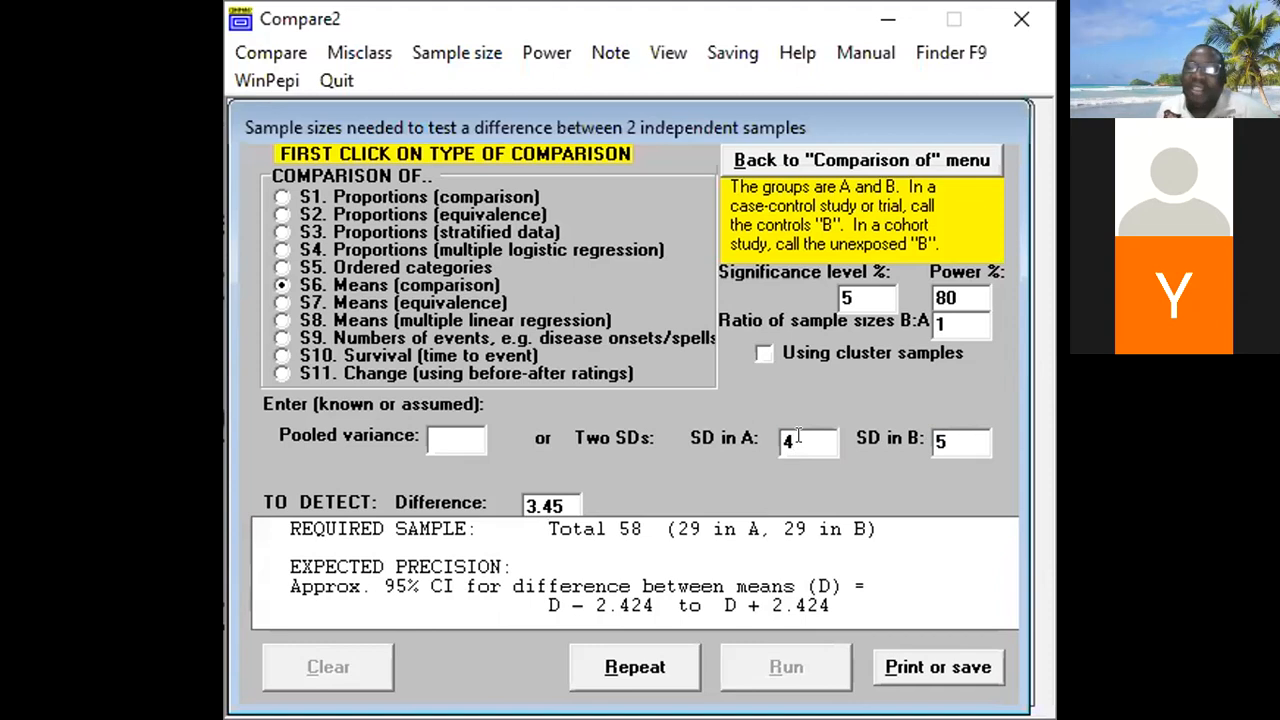
pyautogui.press('BackSpace')
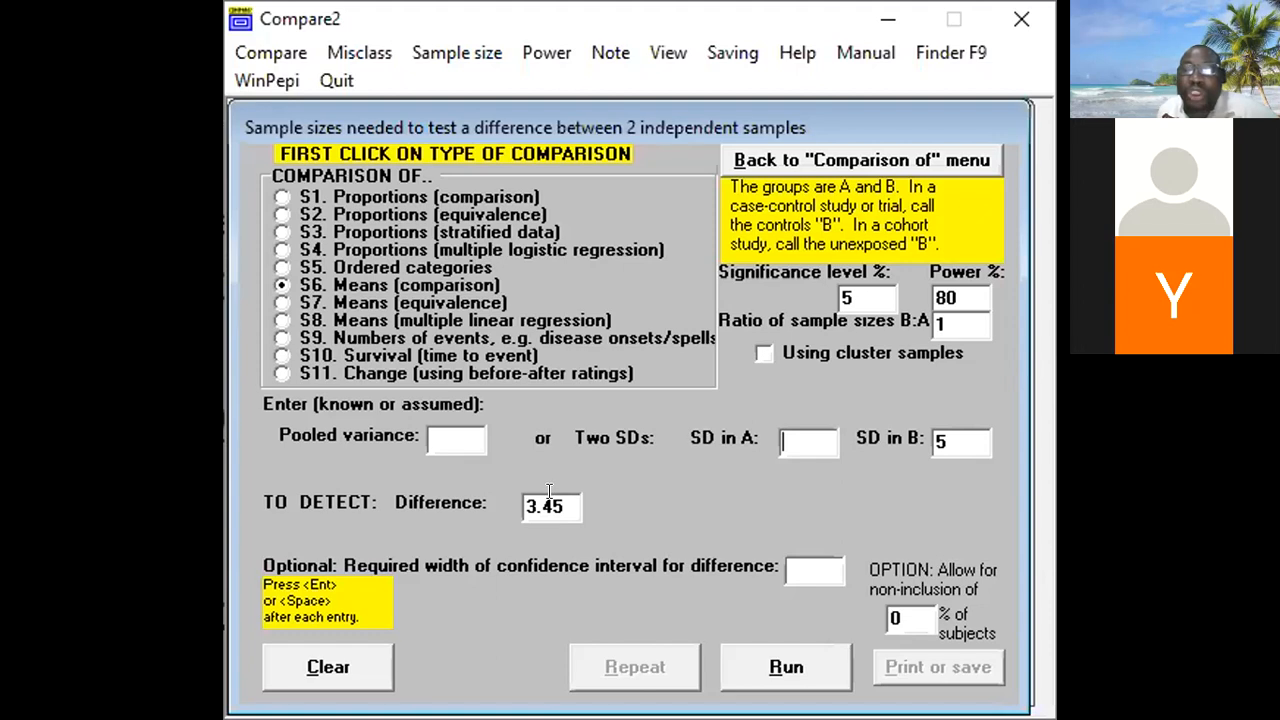
pyautogui.moveTo(564, 506); pyautogui.dragTo(537, 490)
pyautogui.click(798, 437)
pyautogui.write('4')
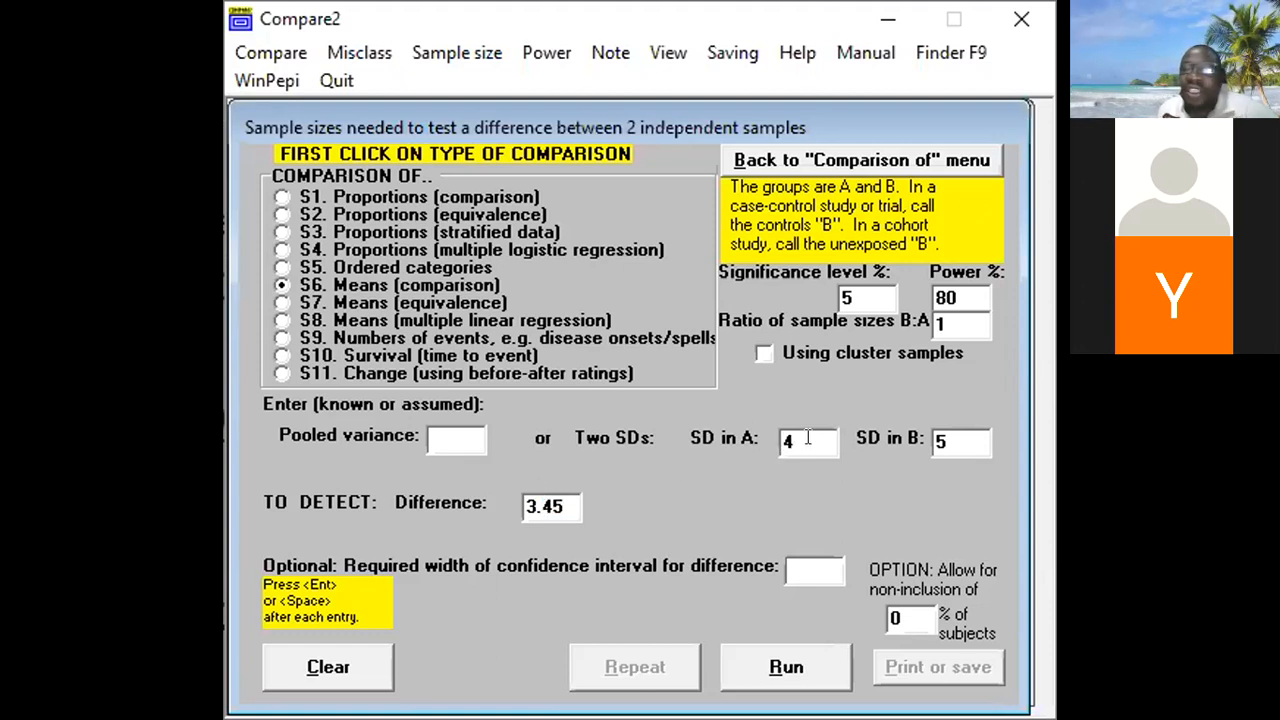
# Step: Set the difference to detect between the means to 1.5 and rerun the calculation
pyautogui.moveTo(564, 490); pyautogui.dragTo(499, 489)
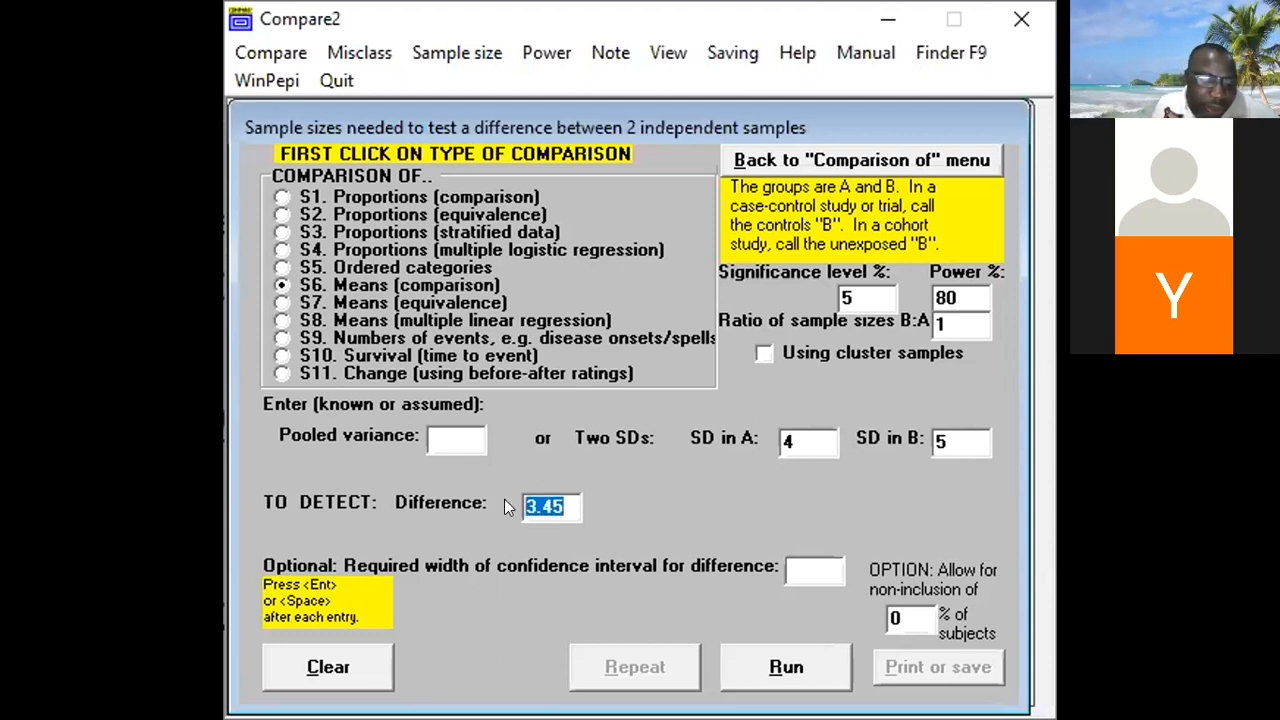
pyautogui.write('1.')
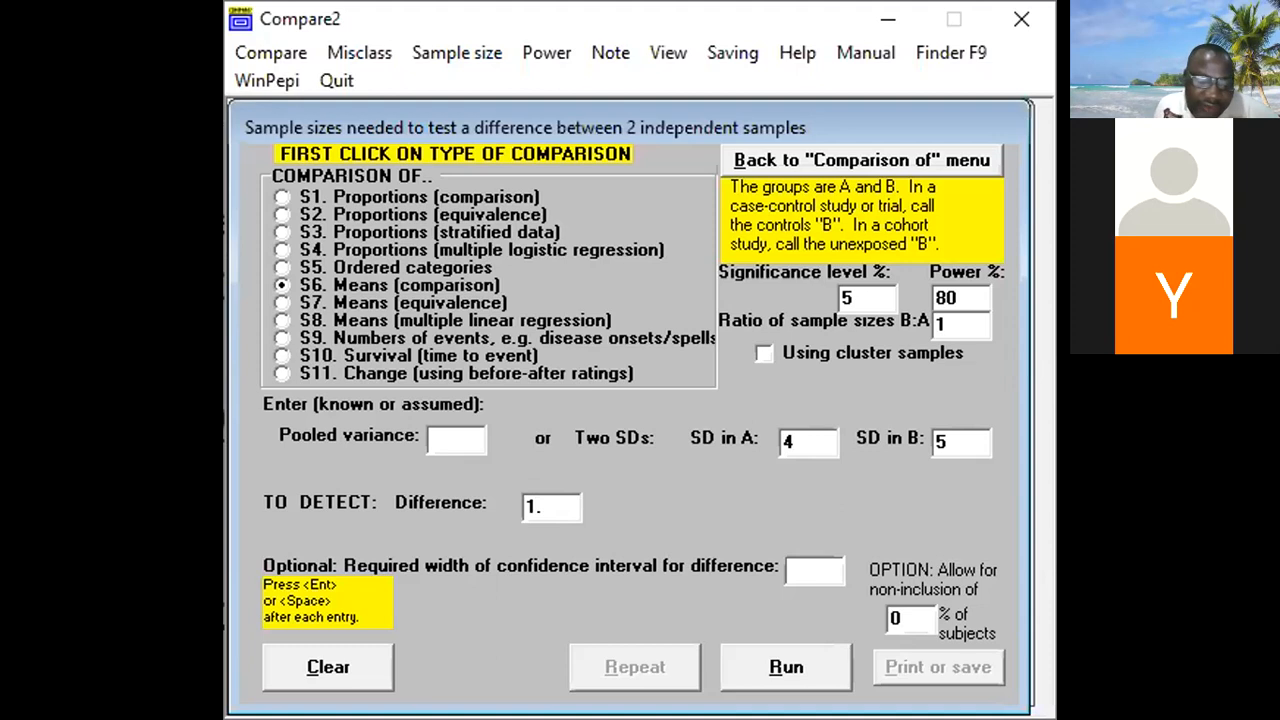
pyautogui.write('5')
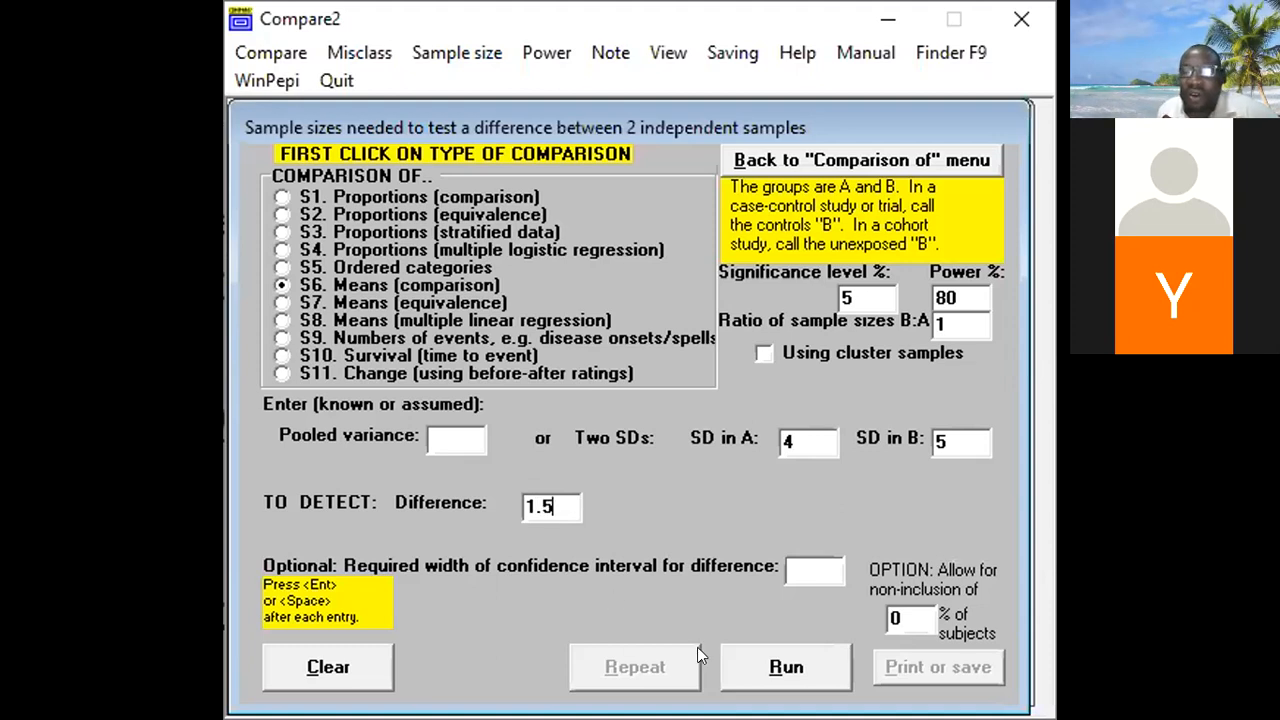
pyautogui.click(775, 672)
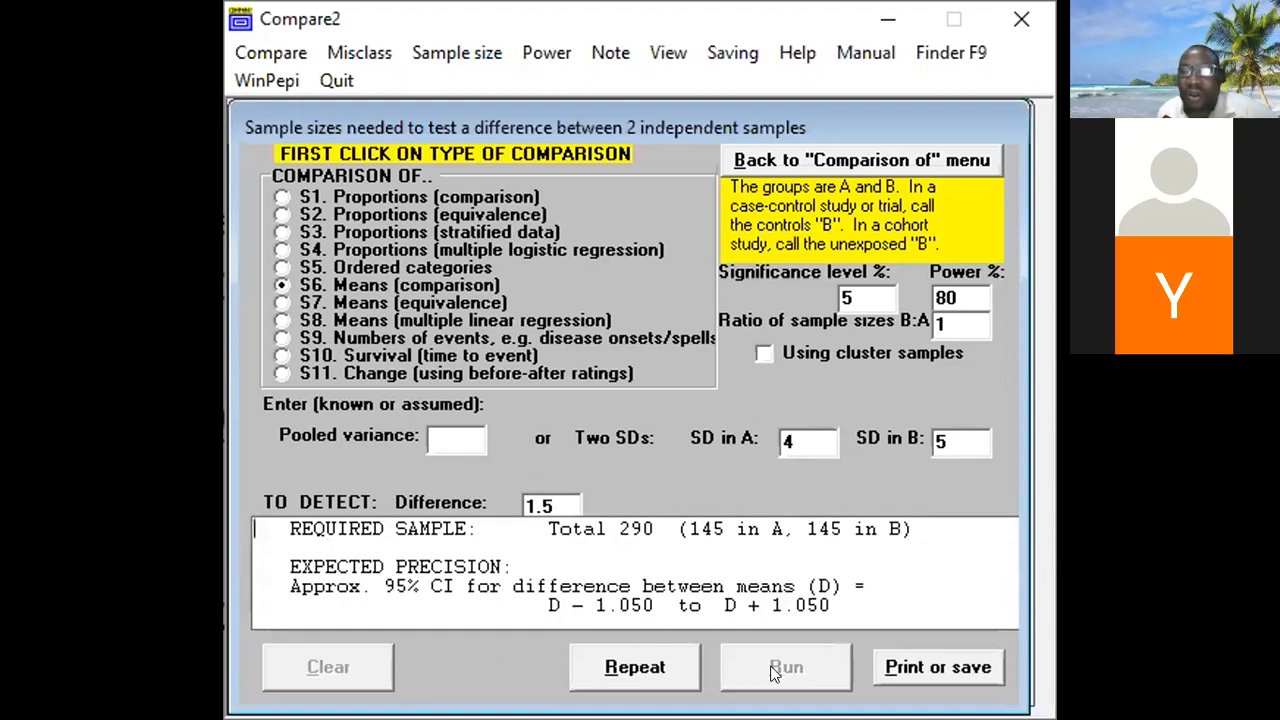
# Step: Reduce the difference to detect between the means to 1 and rerun the calculation
pyautogui.doubleClick(549, 505)
pyautogui.press('BackSpace')
pyautogui.write('1')
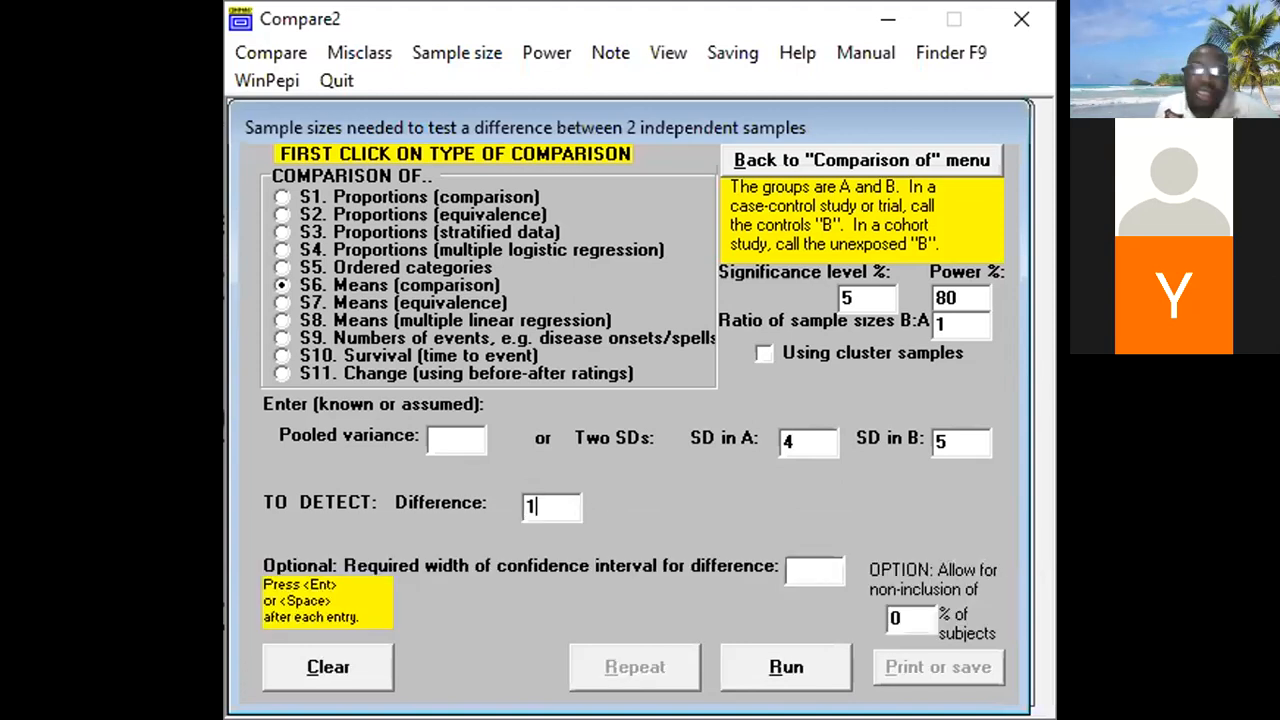
pyautogui.click(772, 668)
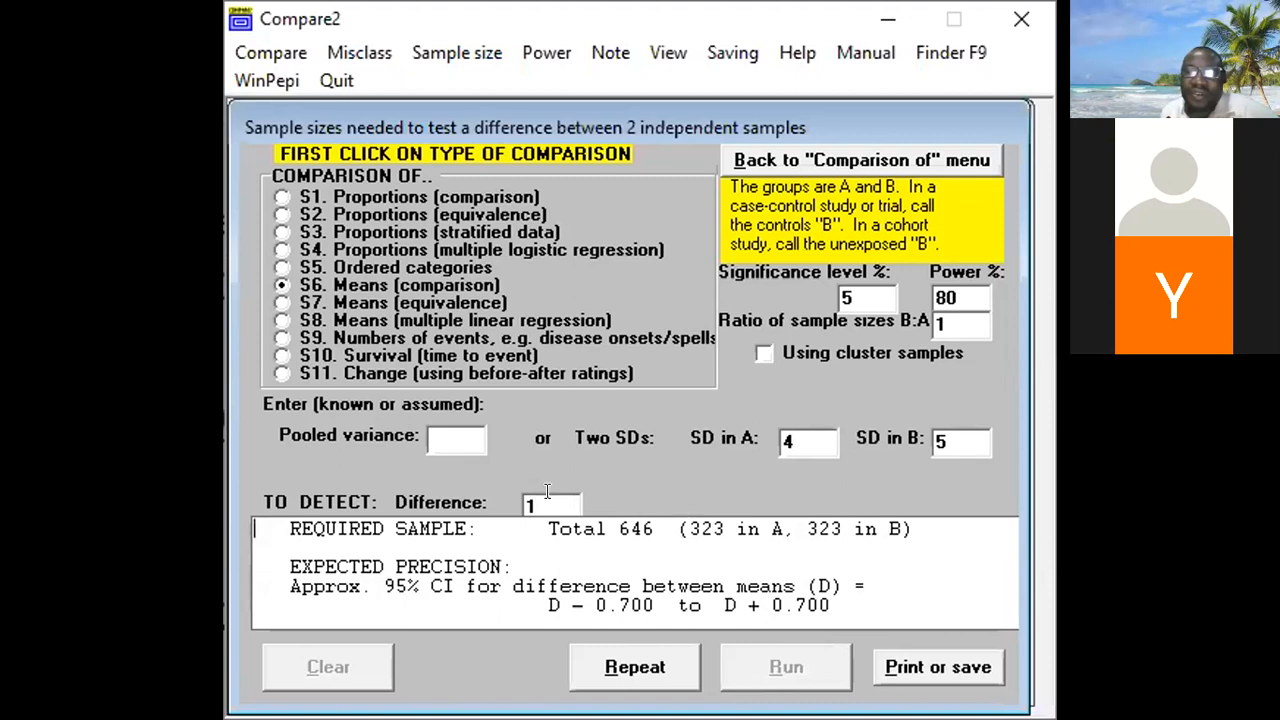
# Step: Set the difference to detect between the means to 1.2 and rerun the sample size calculation
pyautogui.click(547, 495)
pyautogui.write('.2')
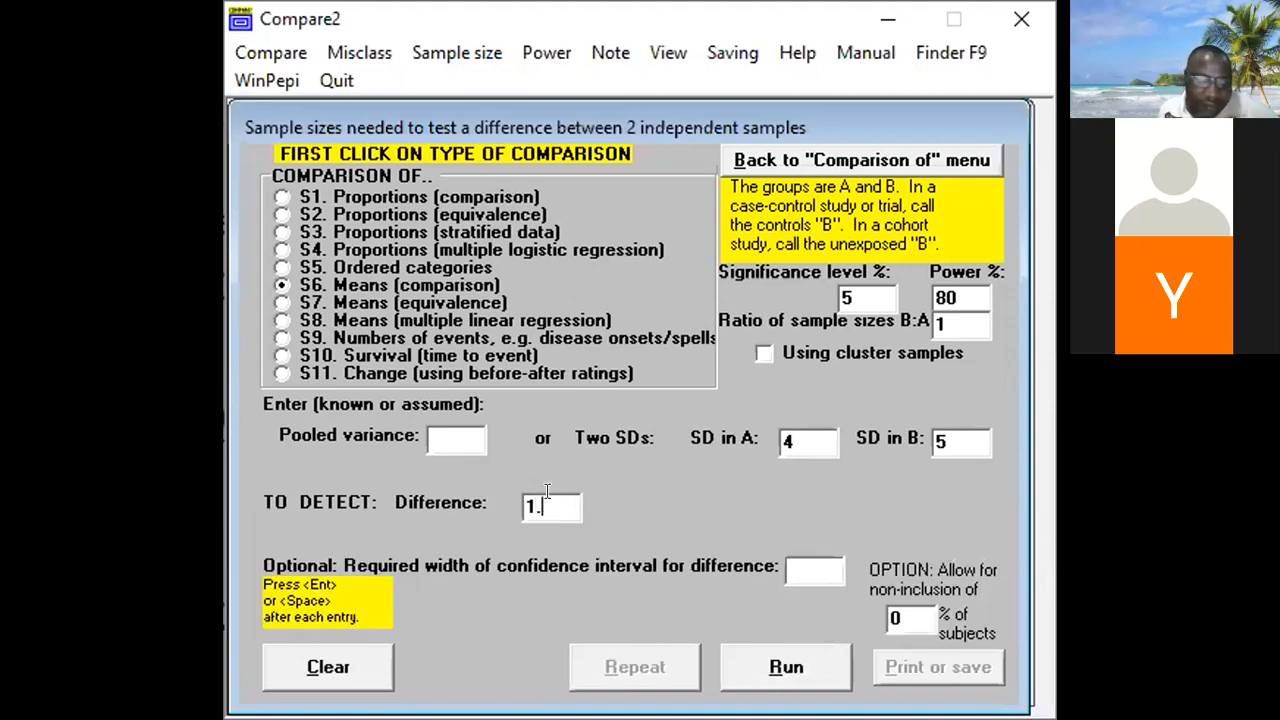
pyautogui.click(787, 664)
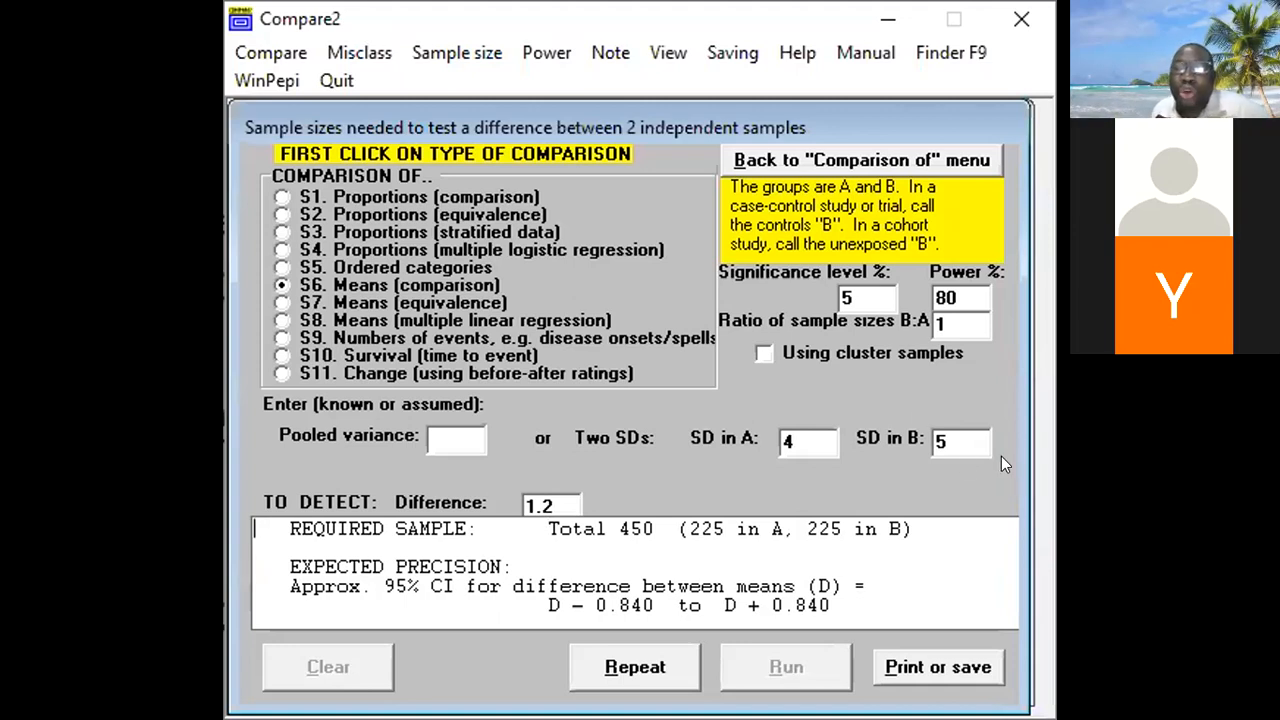
pyautogui.click(818, 426)
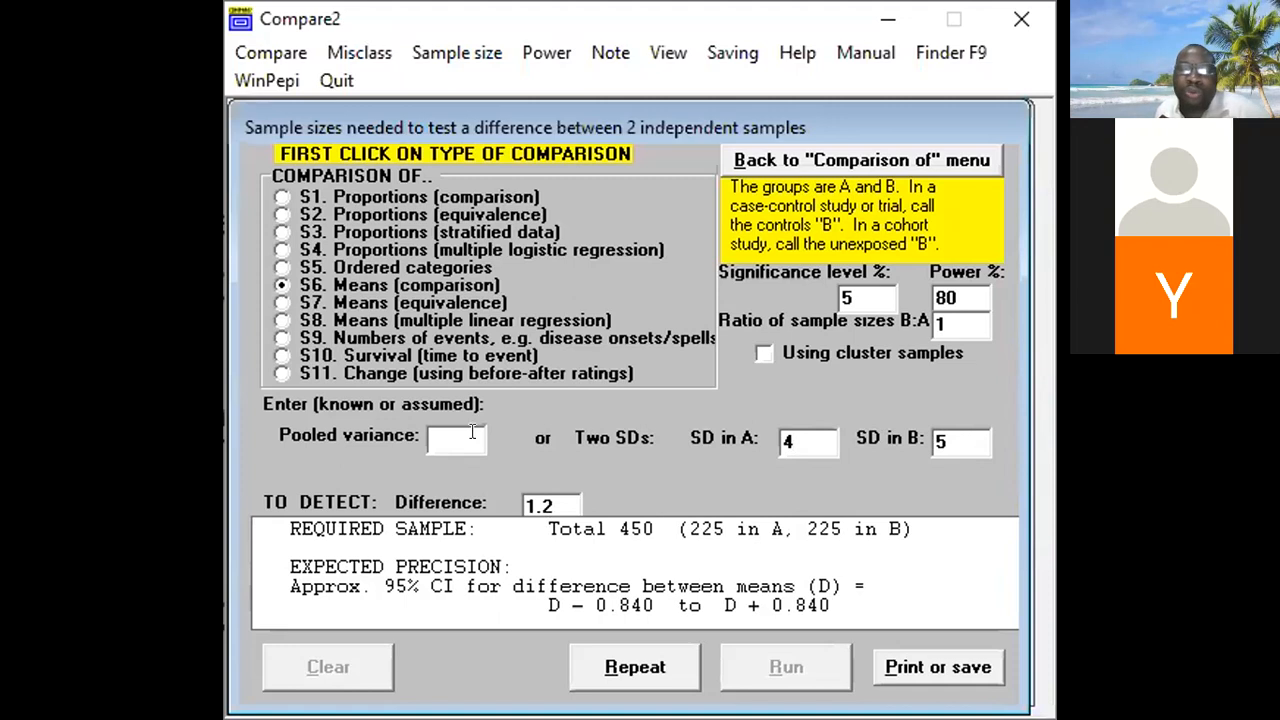
pyautogui.click(564, 493)
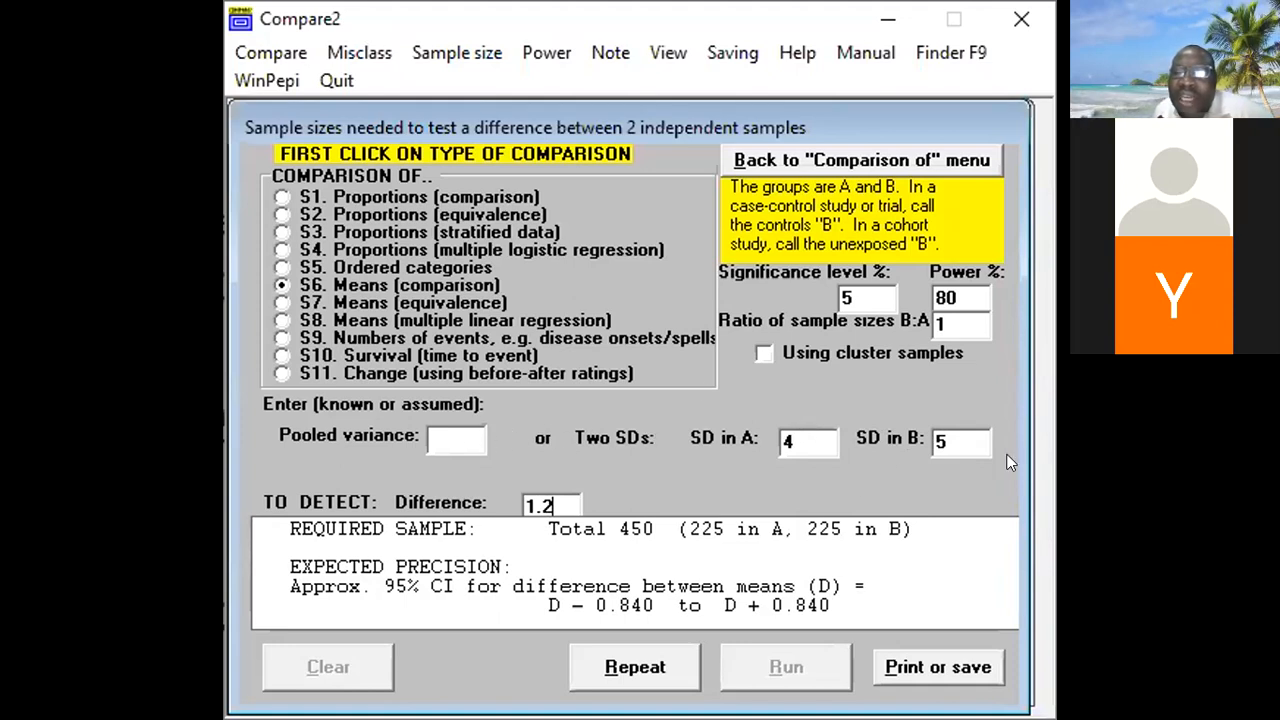
pyautogui.click(451, 436)
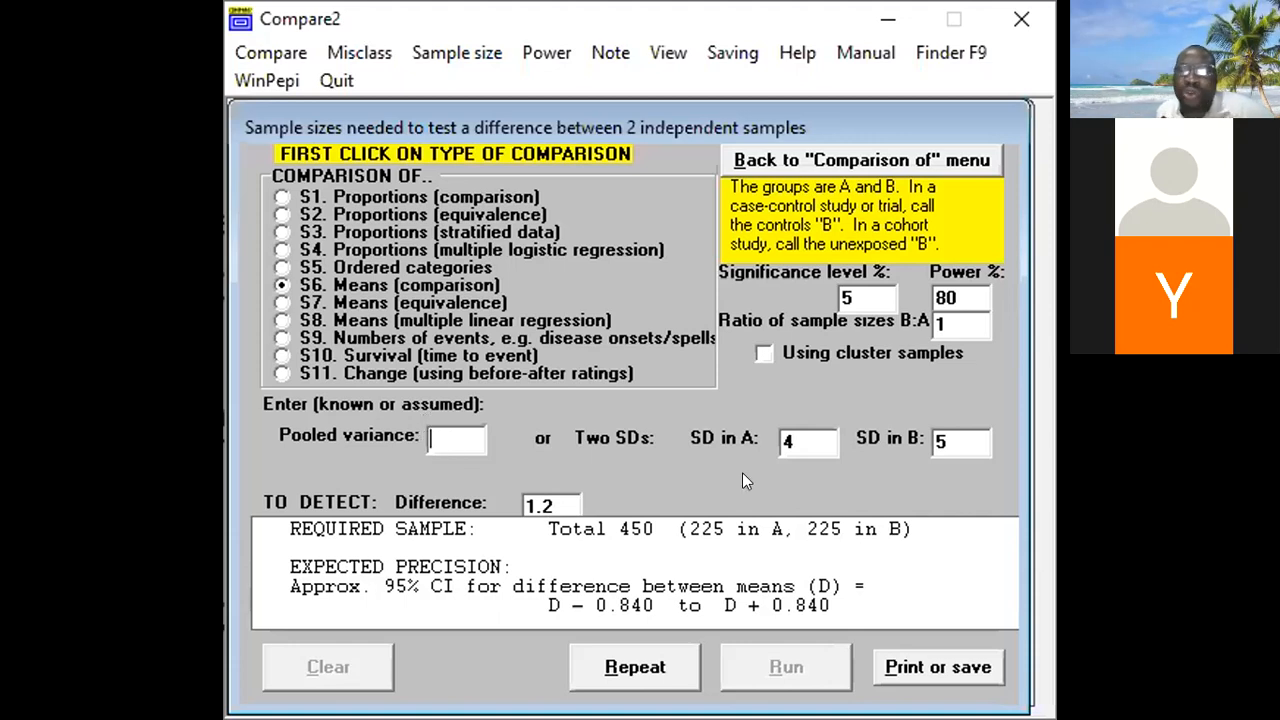
# Step: Clear the SDs in A and B, enter a pooled variance of 16 instead, and run the calculation
pyautogui.click(940, 436)
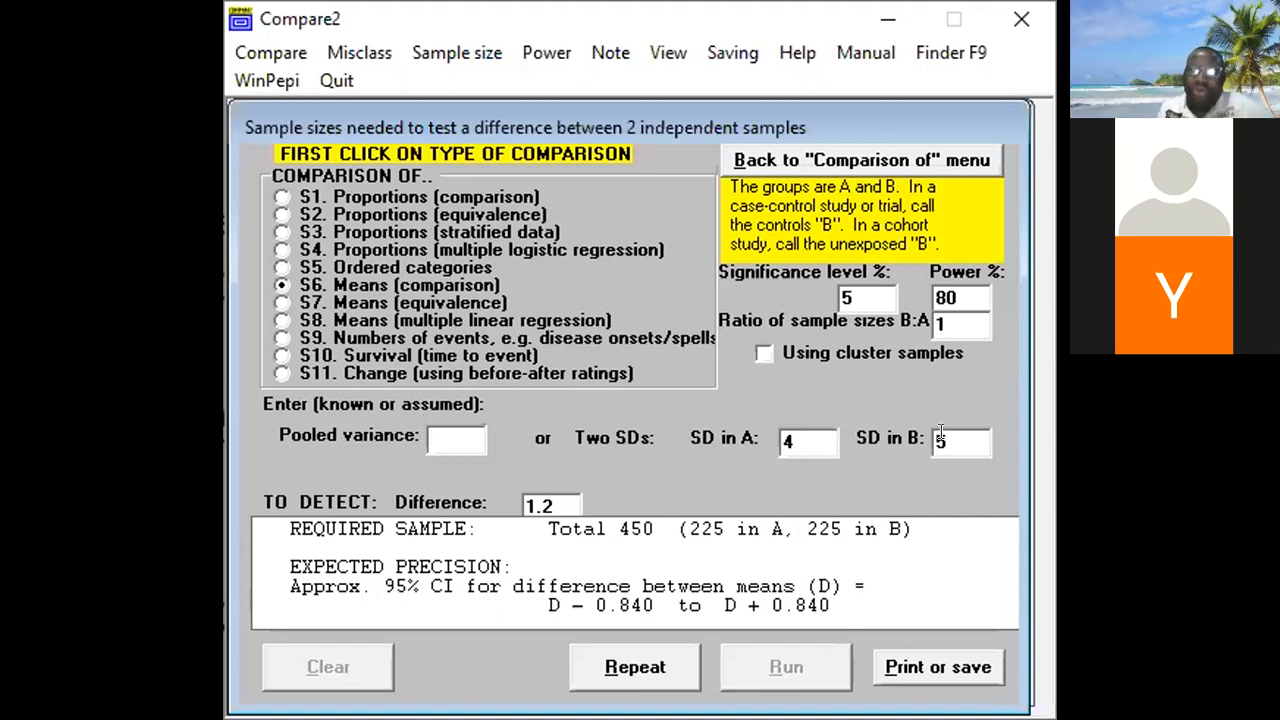
pyautogui.press('BackSpace')
pyautogui.click(786, 440)
pyautogui.press('BackSpace')
pyautogui.click(436, 434)
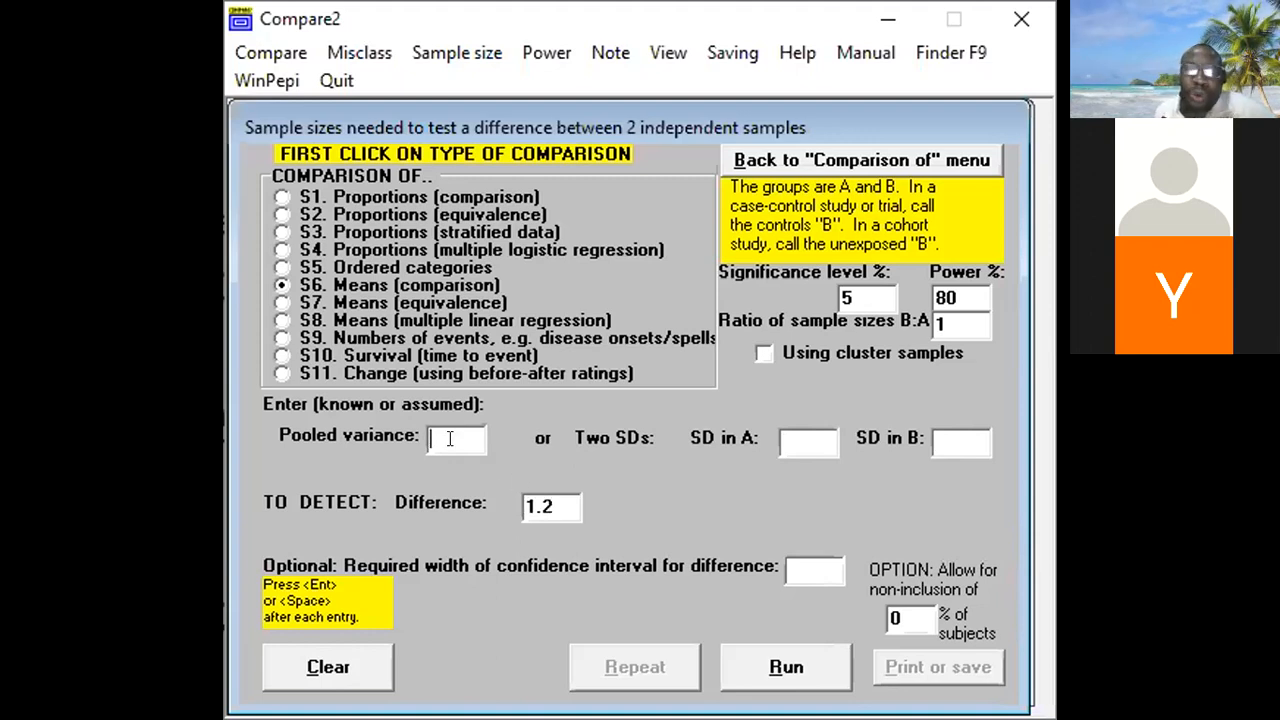
pyautogui.write('16')
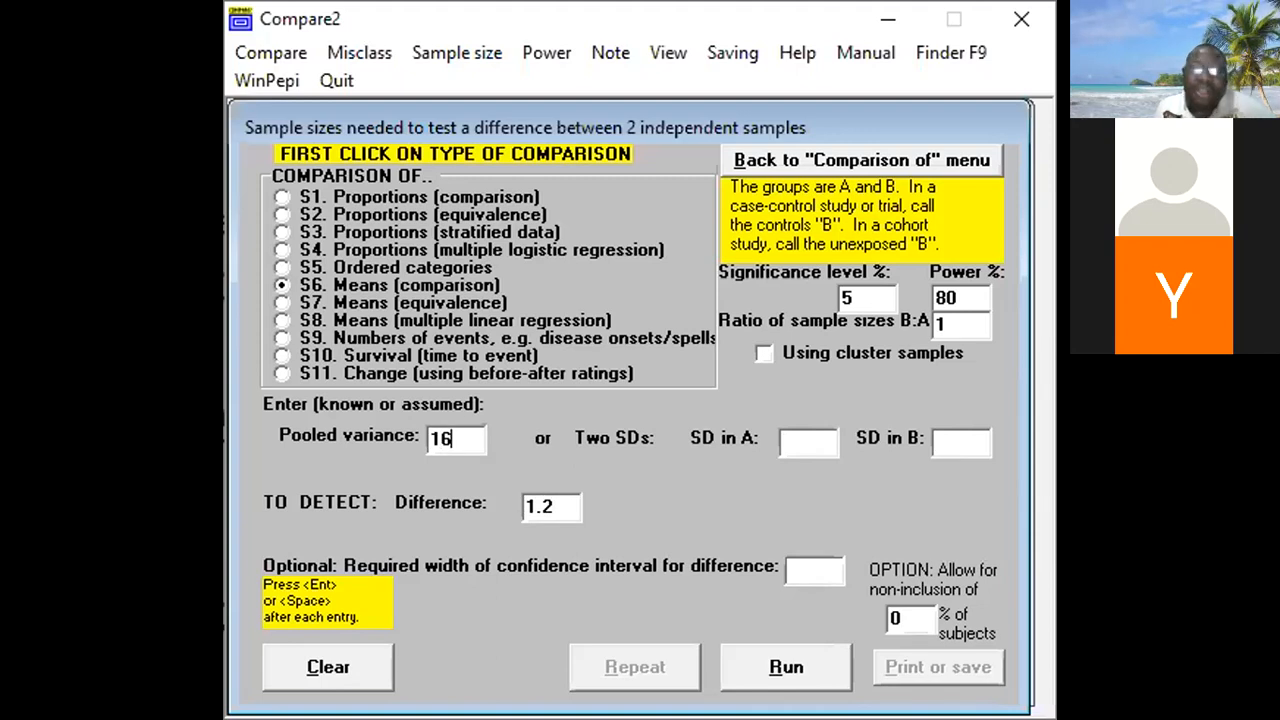
pyautogui.press('Return')
pyautogui.click(787, 667)
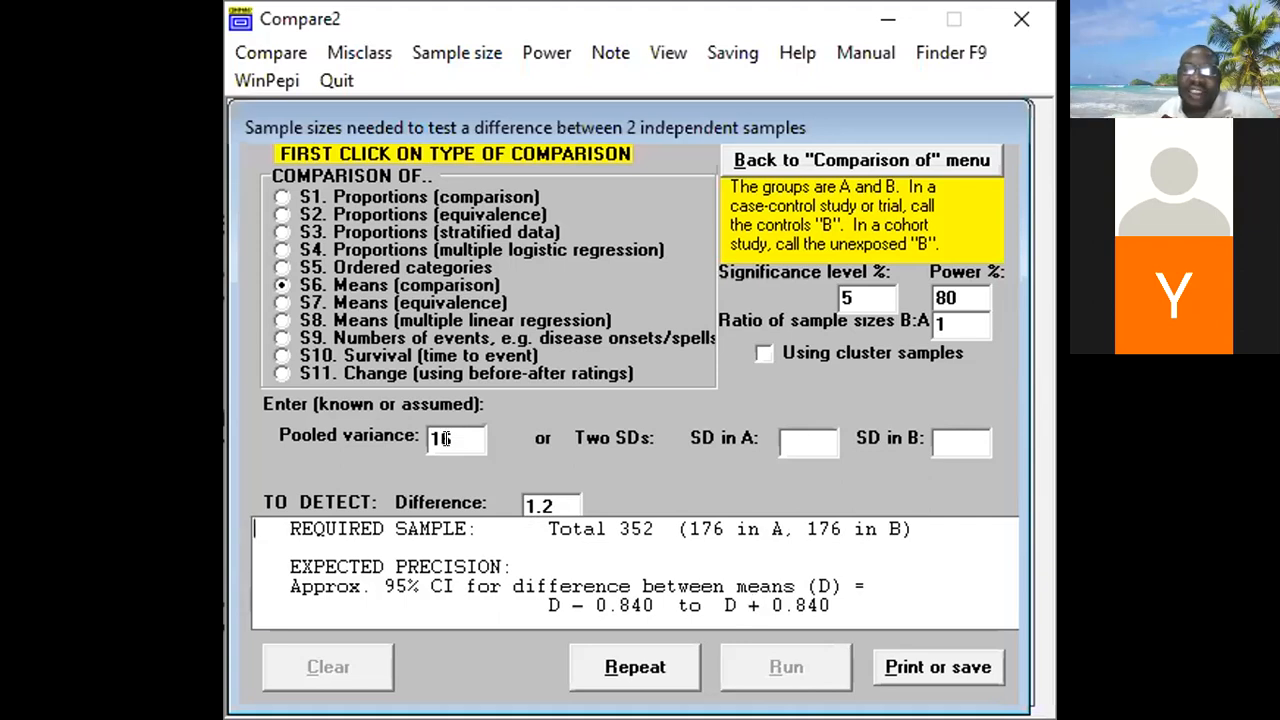
# Step: Change the pooled variance to 18 and rerun the sample size calculation
pyautogui.click(450, 437)
pyautogui.press('BackSpace')
pyautogui.write('8')
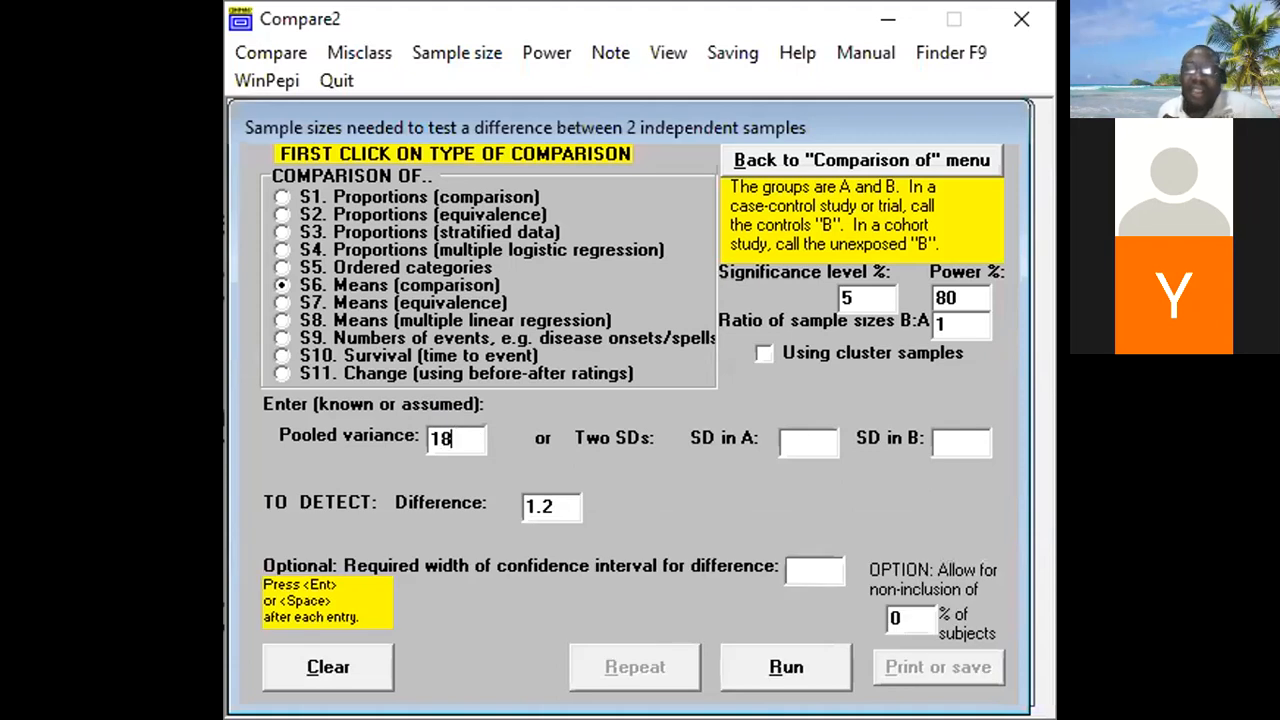
pyautogui.press('Return')
pyautogui.click(780, 666)
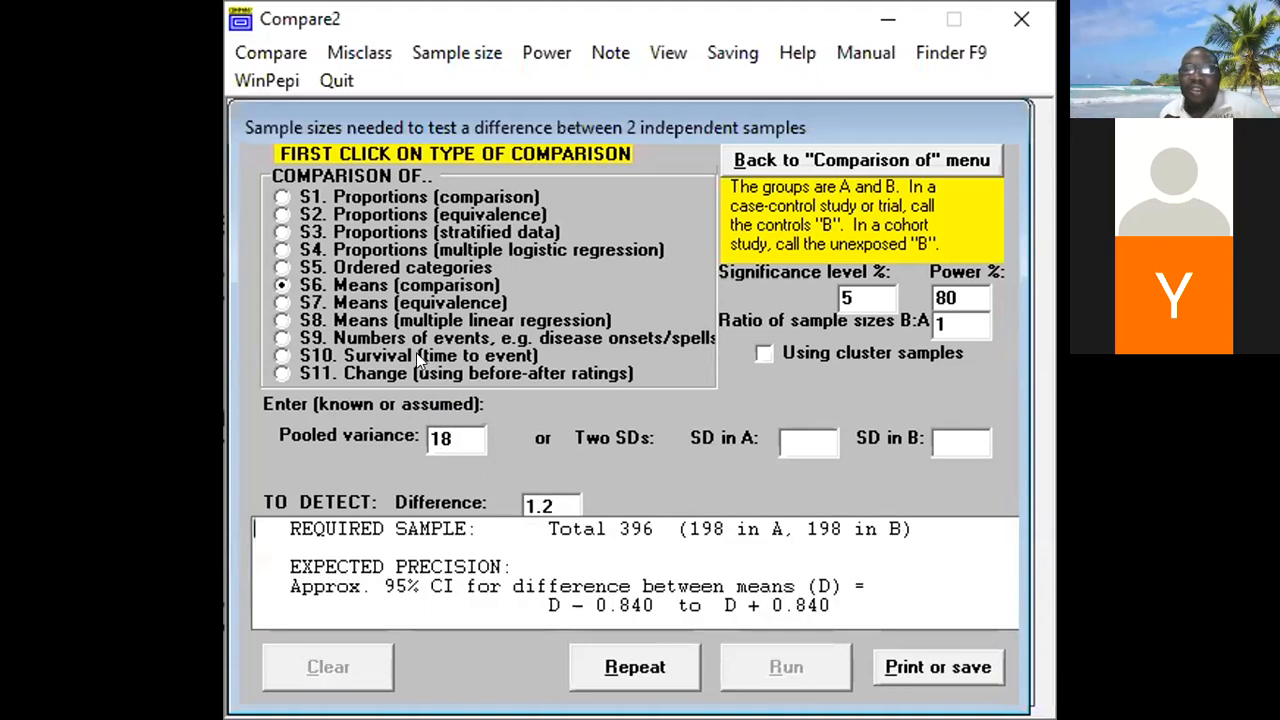
# Step: Raise the pooled variance to 25 and rerun the sample size calculation
pyautogui.click(452, 437)
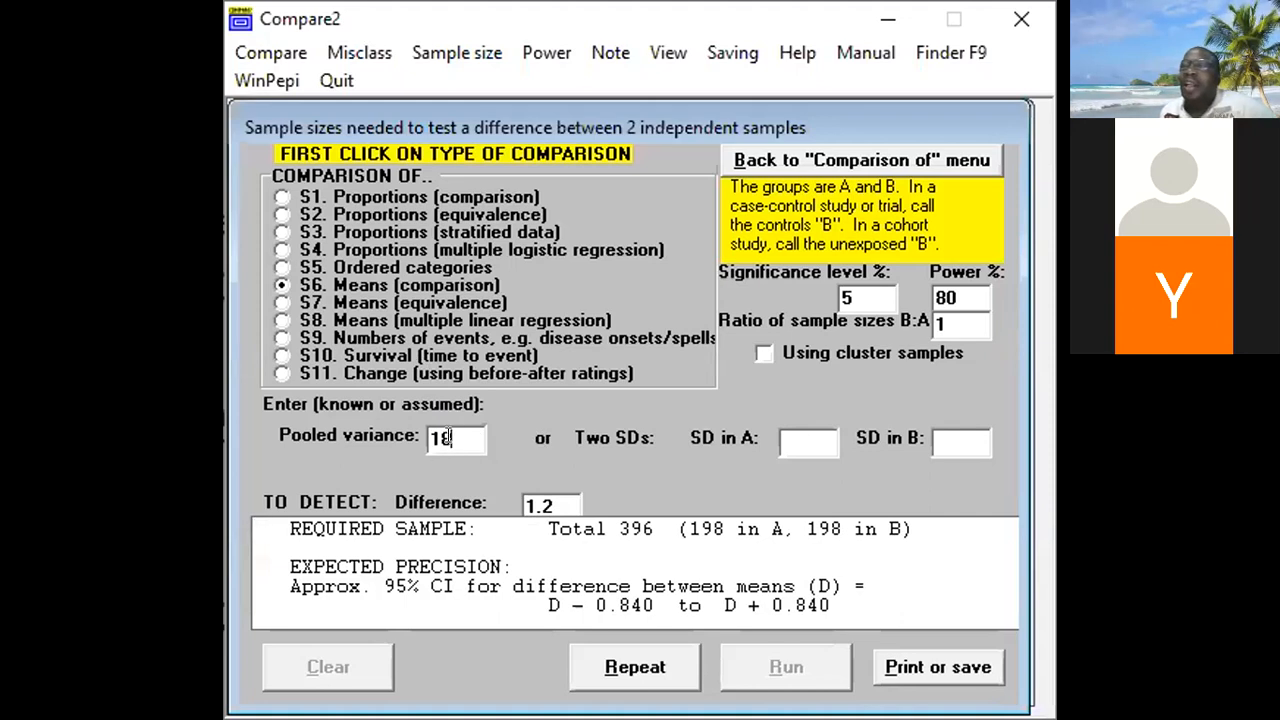
pyautogui.press('BackSpace')
pyautogui.press('BackSpace')
pyautogui.write('25')
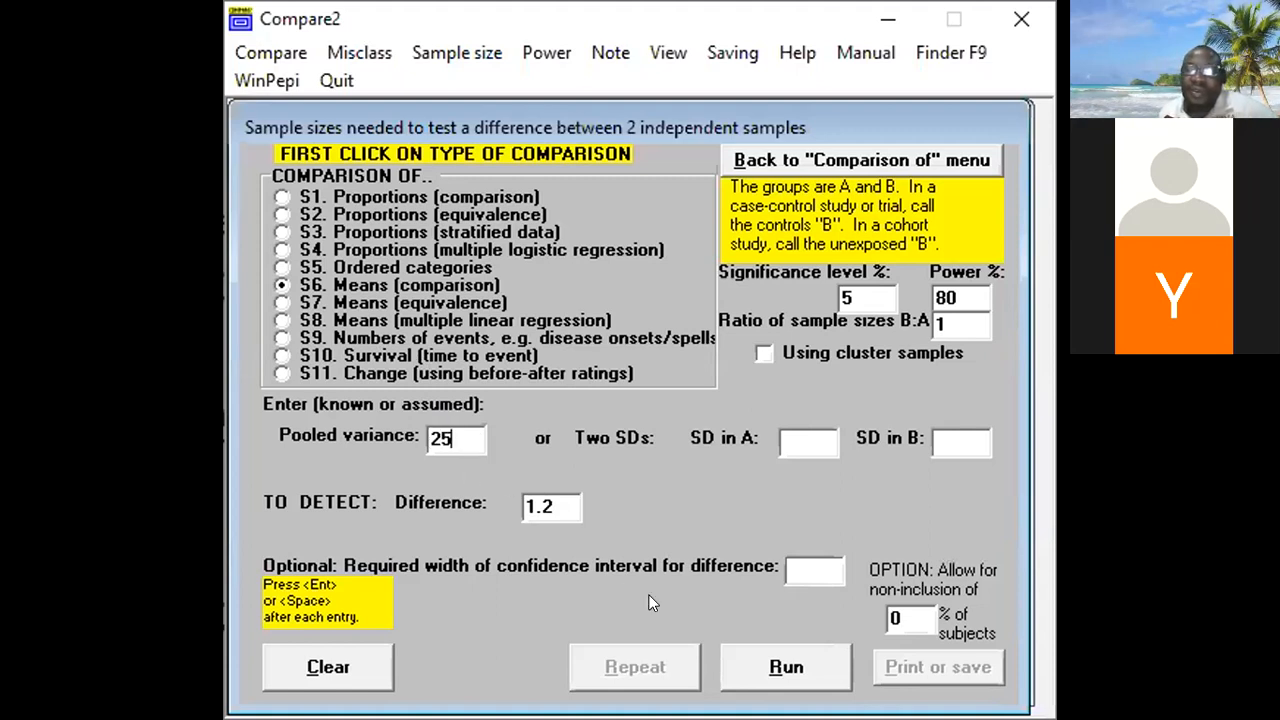
pyautogui.press('Return')
pyautogui.click(775, 668)
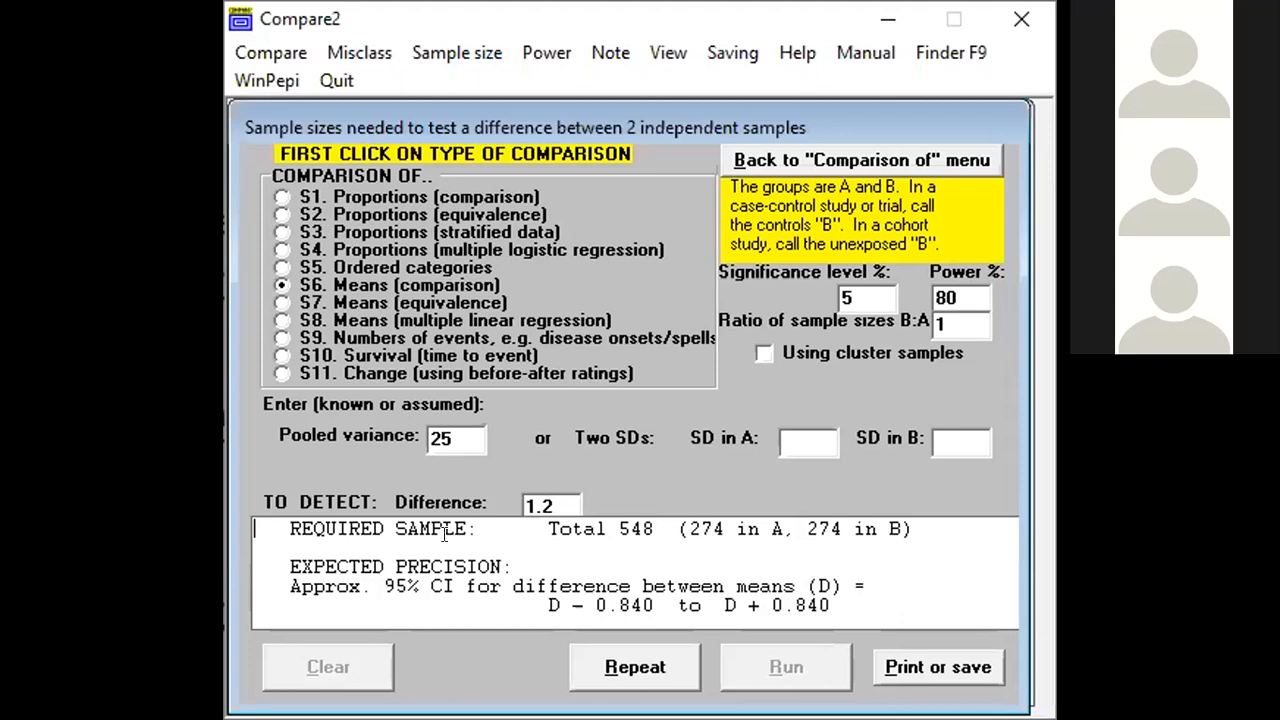
# Step: Clear the value of the difference to detect between the means
pyautogui.click(567, 503)
pyautogui.press('BackSpace')
pyautogui.press('BackSpace')
pyautogui.press('BackSpace')
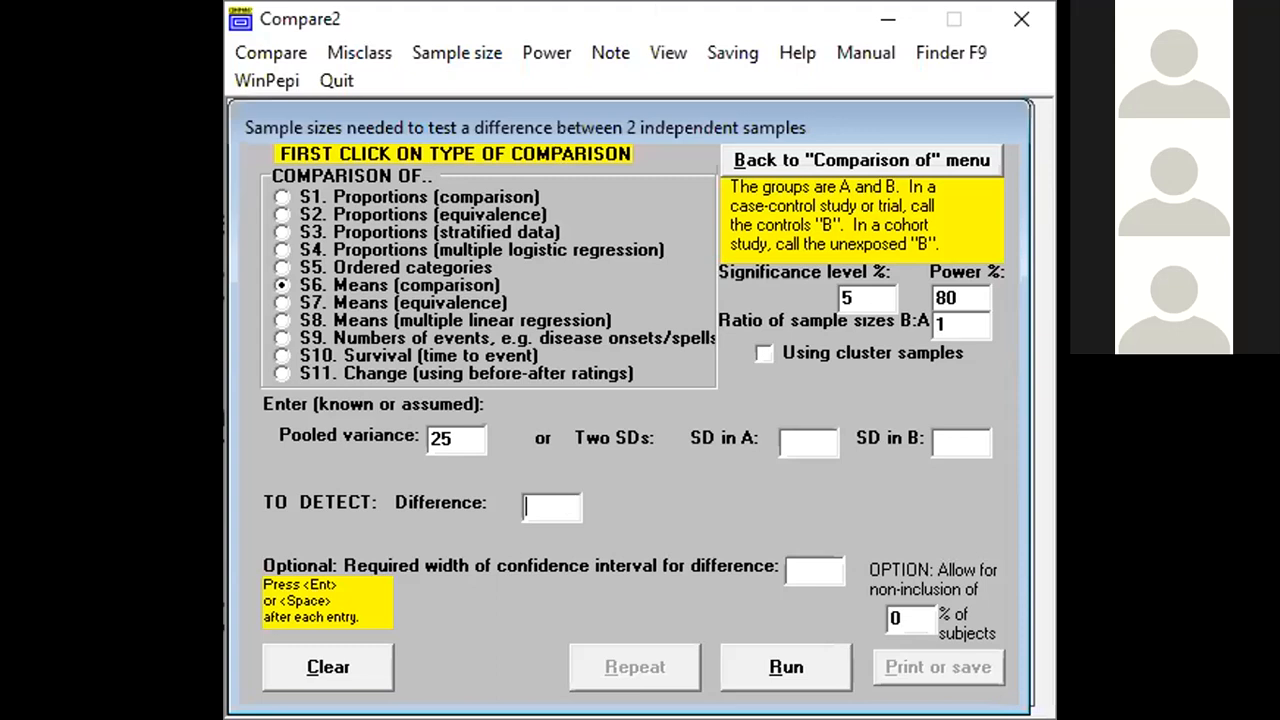
# Step: Switch to the thesis document in Word and look over the pooled standard deviation formula and its worked values
pyautogui.hotkey('alt', 'Tab')
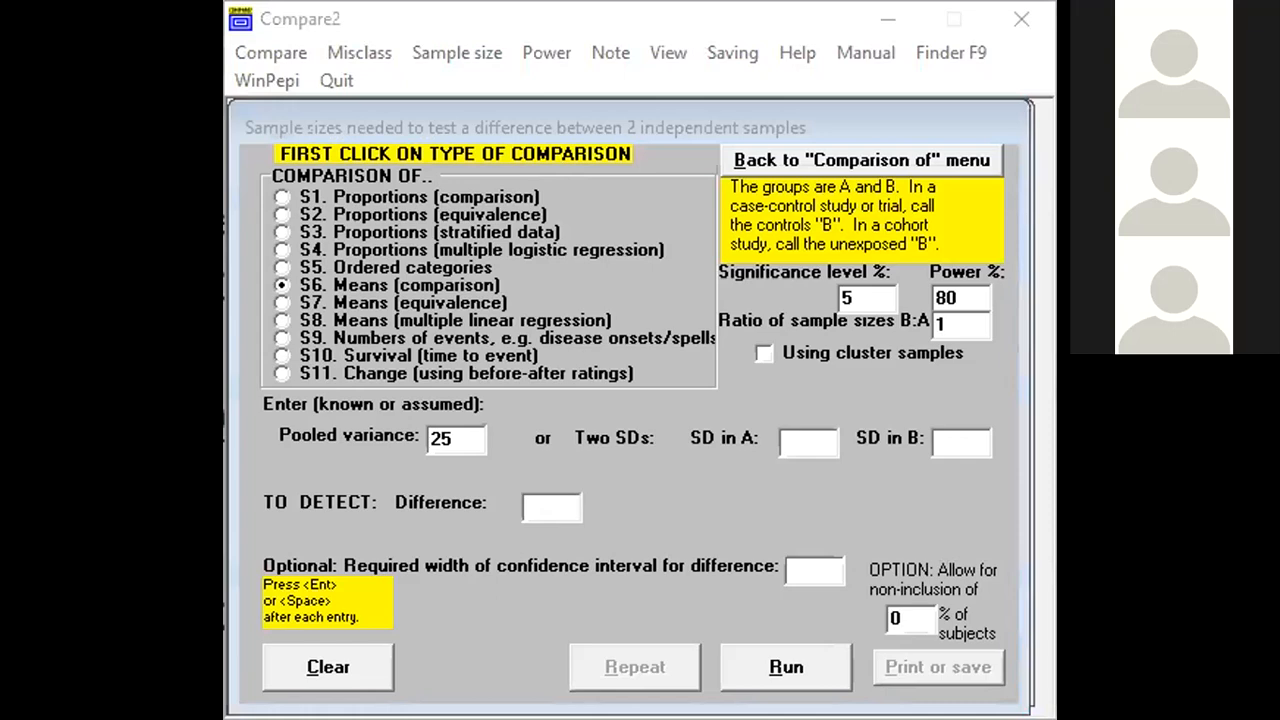
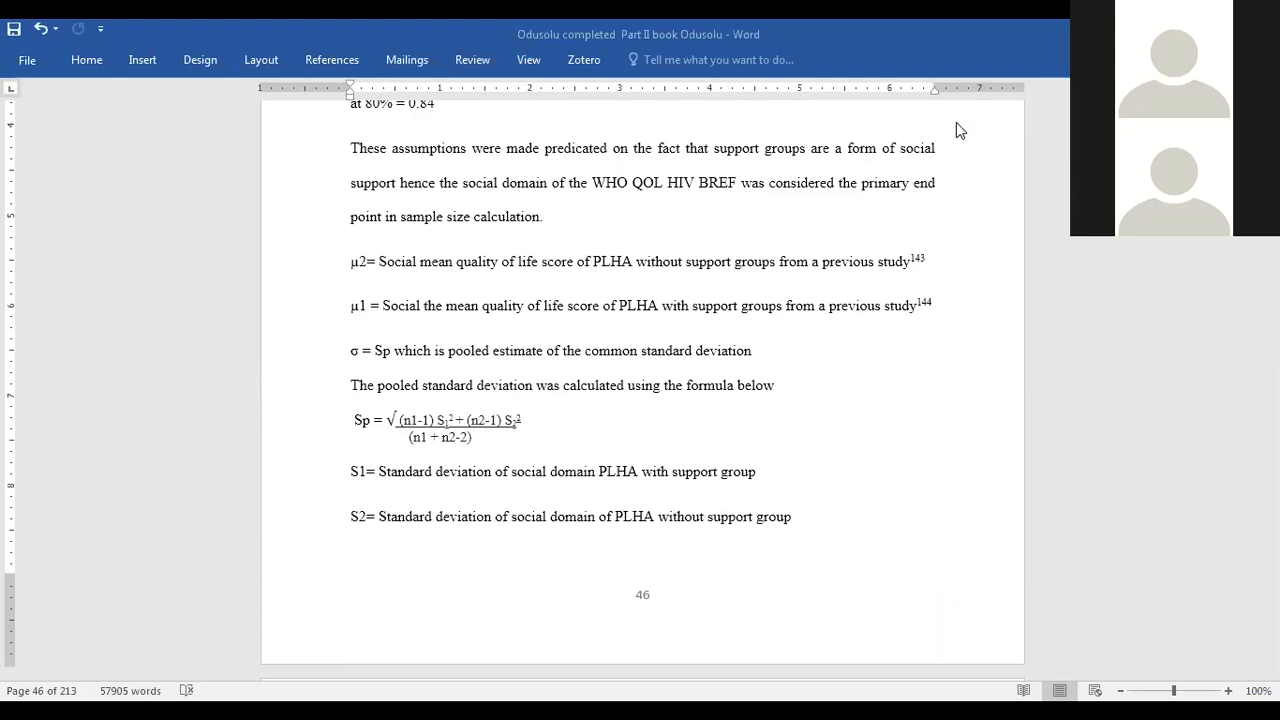
pyautogui.moveTo(979, 128); pyautogui.dragTo(977, 126)
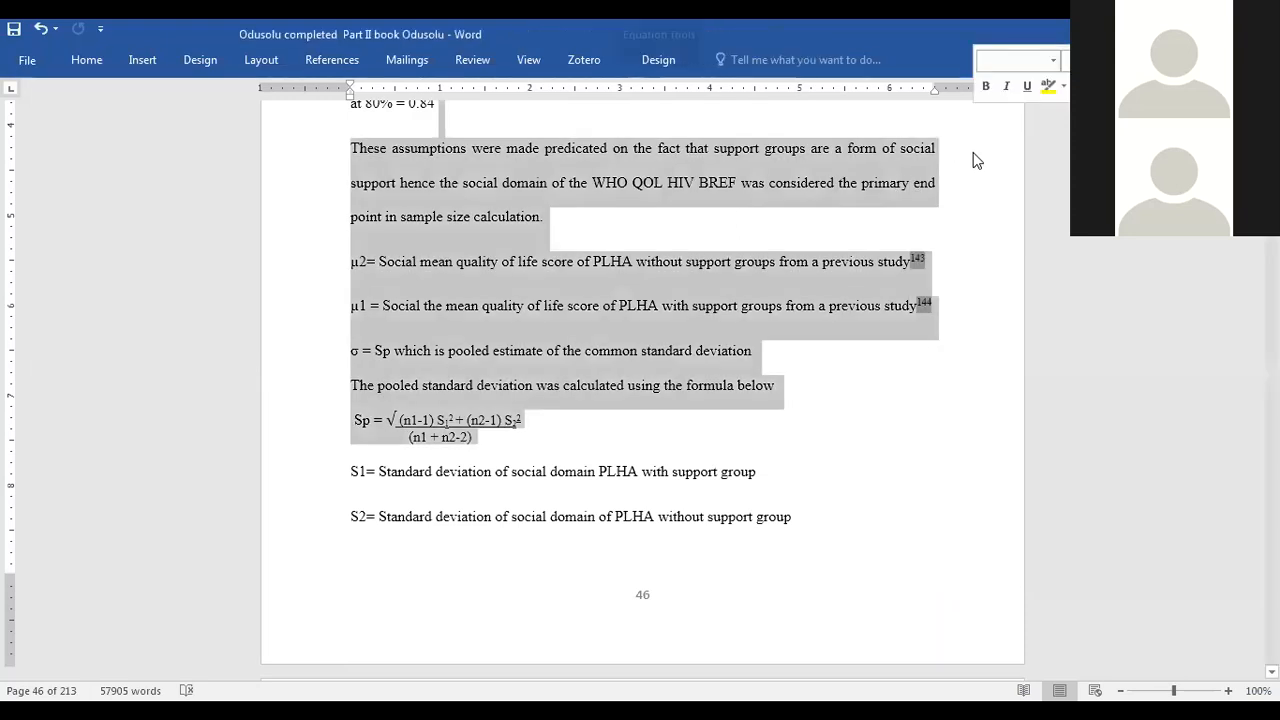
pyautogui.click(980, 174)
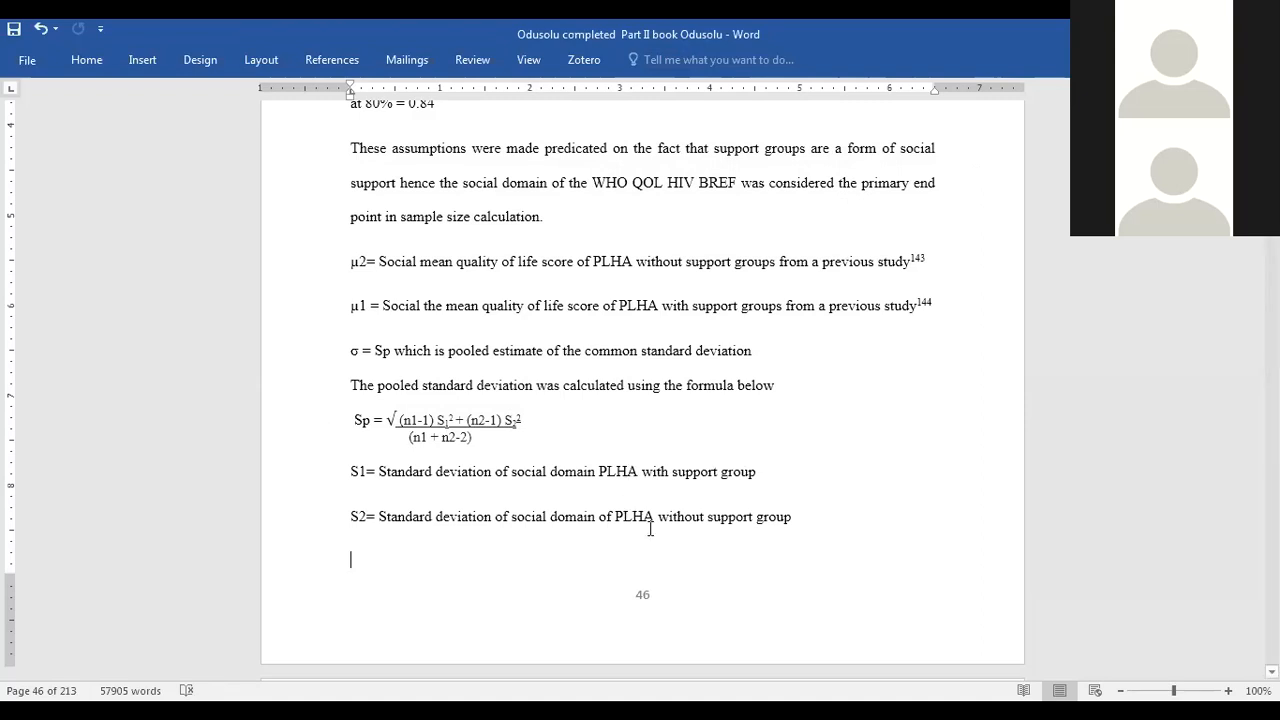
pyautogui.scroll(-3, 683, 534)
pyautogui.press('Up')
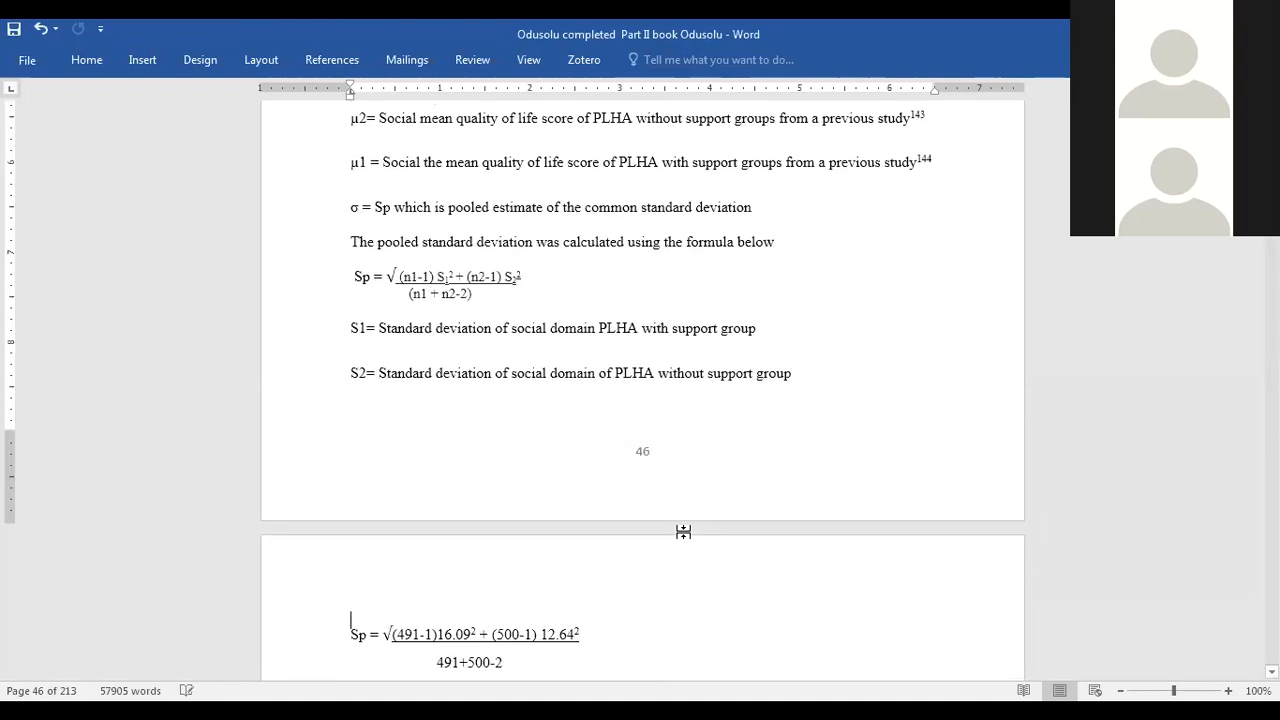
pyautogui.press('Down')
pyautogui.press('Down')
pyautogui.press('Down')
pyautogui.press('Down')
pyautogui.press('Down')
pyautogui.press('Down')
pyautogui.press('Down')
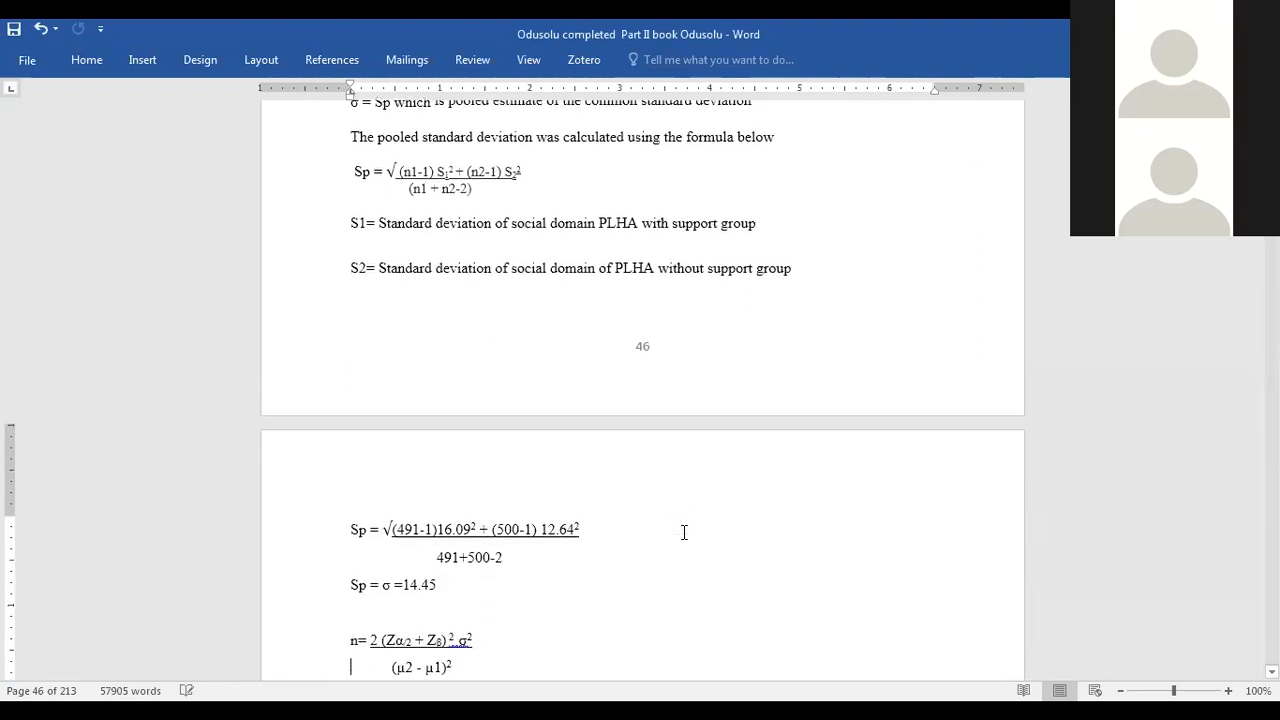
# Step: Go back to section 3.4 and read the sample size formula for comparing two means with its term definitions
pyautogui.press('Up')
pyautogui.press('Up')
pyautogui.press('Up')
pyautogui.press('Up')
pyautogui.press('Up')
pyautogui.press('Up')
pyautogui.press('Up')
pyautogui.press('Up')
pyautogui.press('Up')
pyautogui.press('Up')
pyautogui.press('Up')
pyautogui.press('Up')
pyautogui.press('Up')
pyautogui.press('Up')
pyautogui.press('Up')
pyautogui.press('Up')
pyautogui.press('Up')
pyautogui.press('Up')
pyautogui.press('Up')
pyautogui.press('Up')
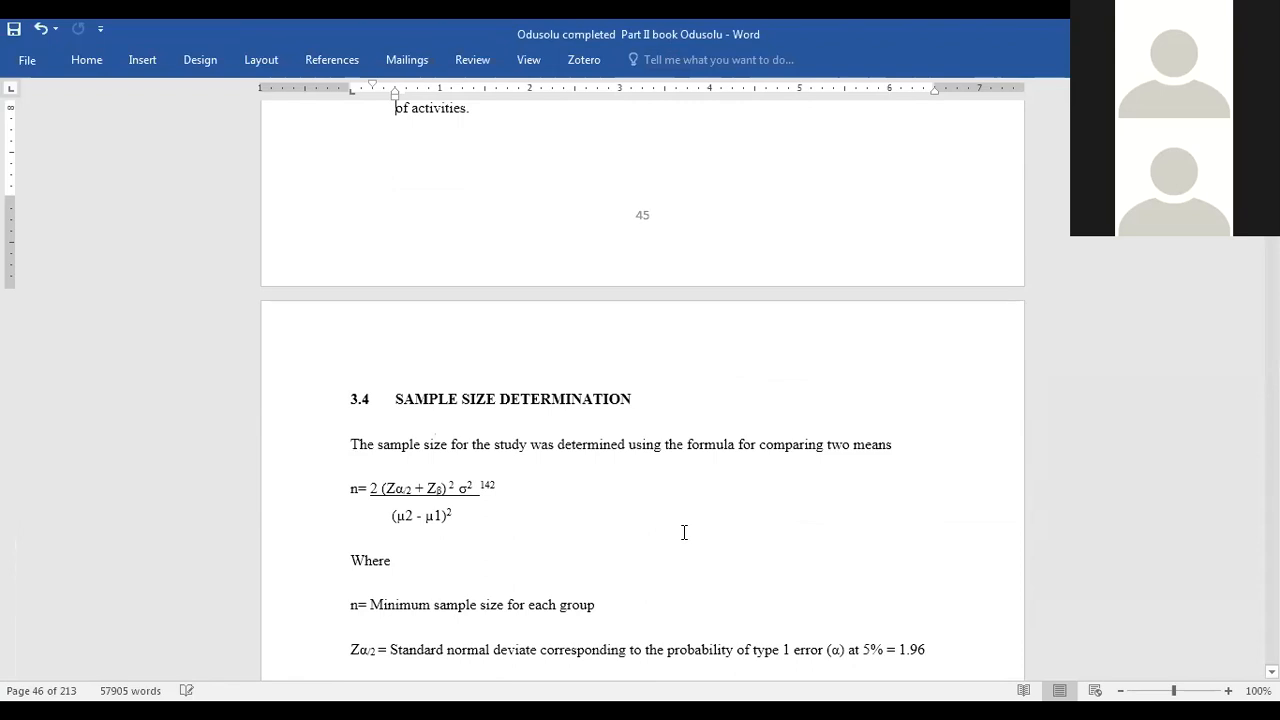
pyautogui.press('Down')
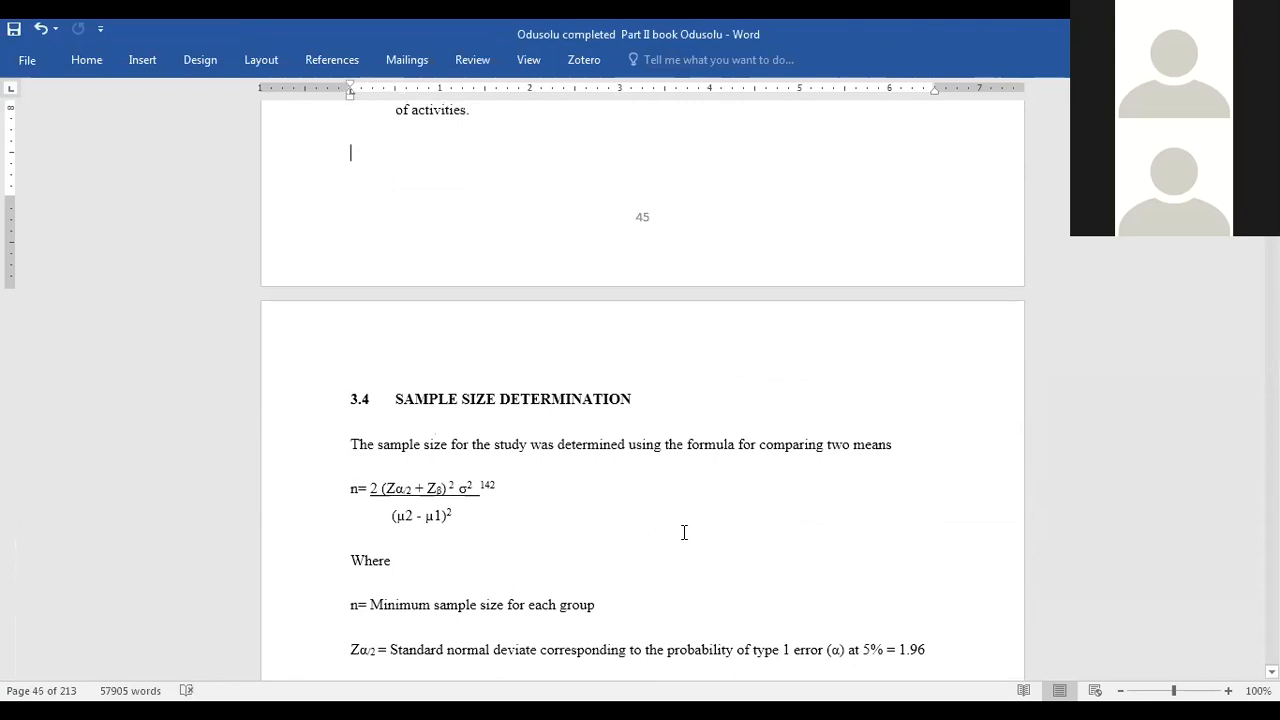
pyautogui.click(684, 532)
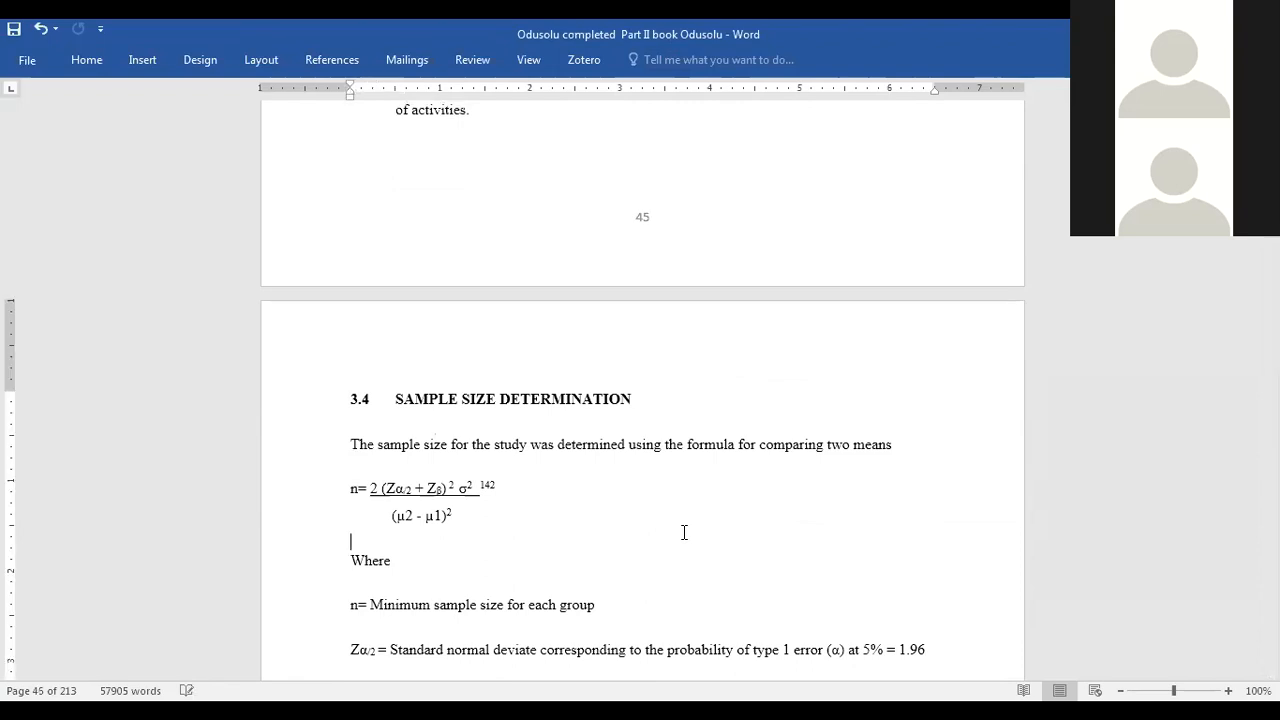
pyautogui.press('Down')
pyautogui.press('Down')
pyautogui.press('Down')
pyautogui.press('Down')
pyautogui.press('Down')
pyautogui.press('Down')
pyautogui.press('Down')
pyautogui.press('Down')
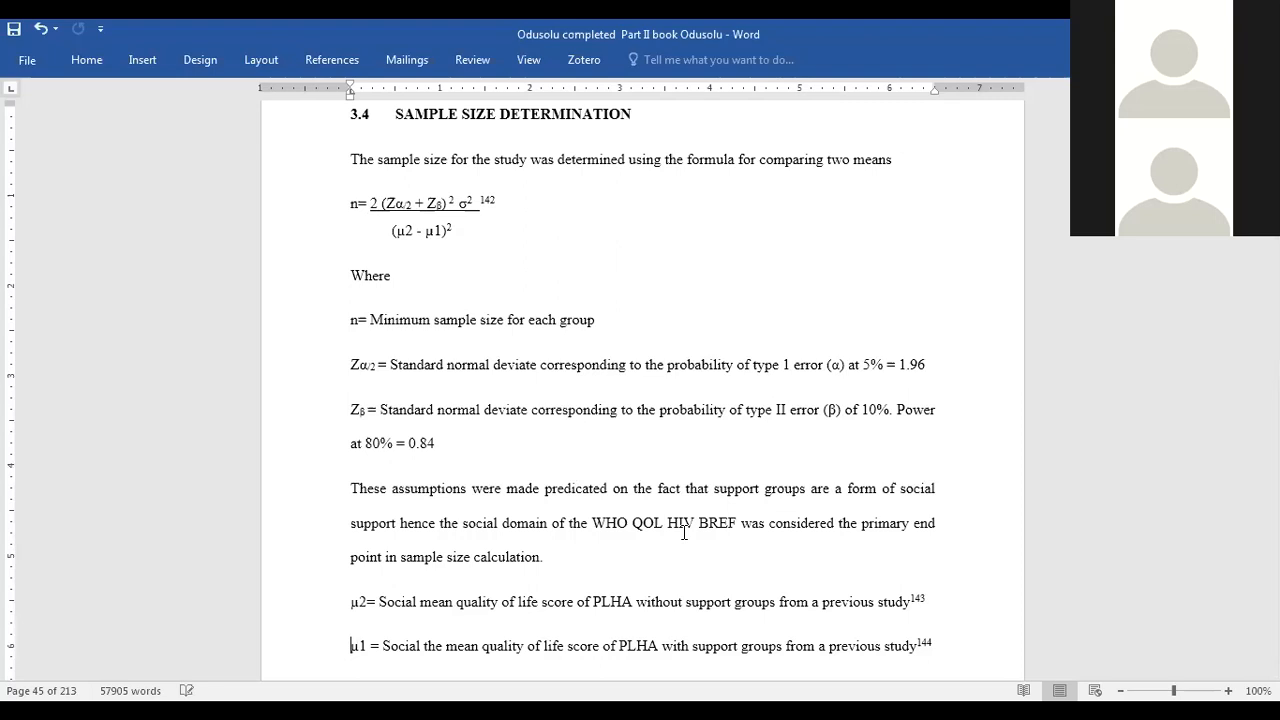
# Step: Examine the pooled standard deviation formula, the S1 and S2 definitions and the substituted values
pyautogui.press('Down')
pyautogui.press('Down')
pyautogui.press('Down')
pyautogui.press('Down')
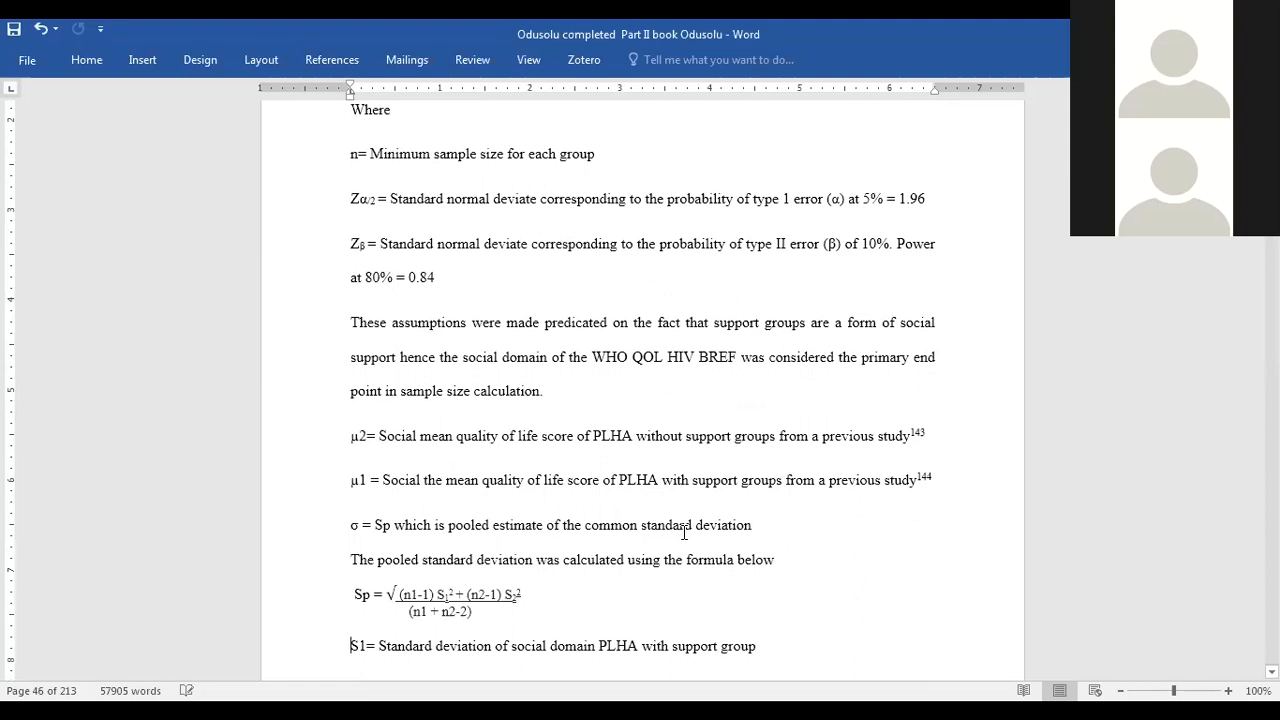
pyautogui.press('Down')
pyautogui.press('Down')
pyautogui.press('Down')
pyautogui.press('Down')
pyautogui.press('Down')
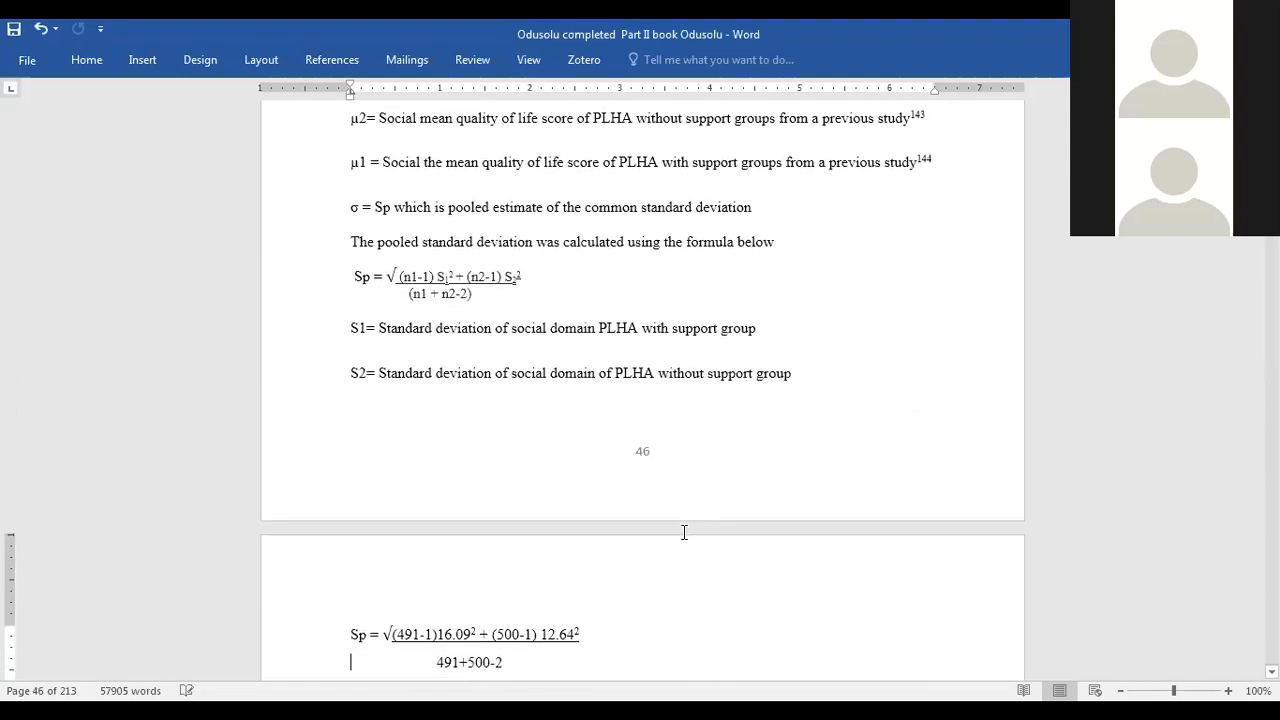
pyautogui.press('Down')
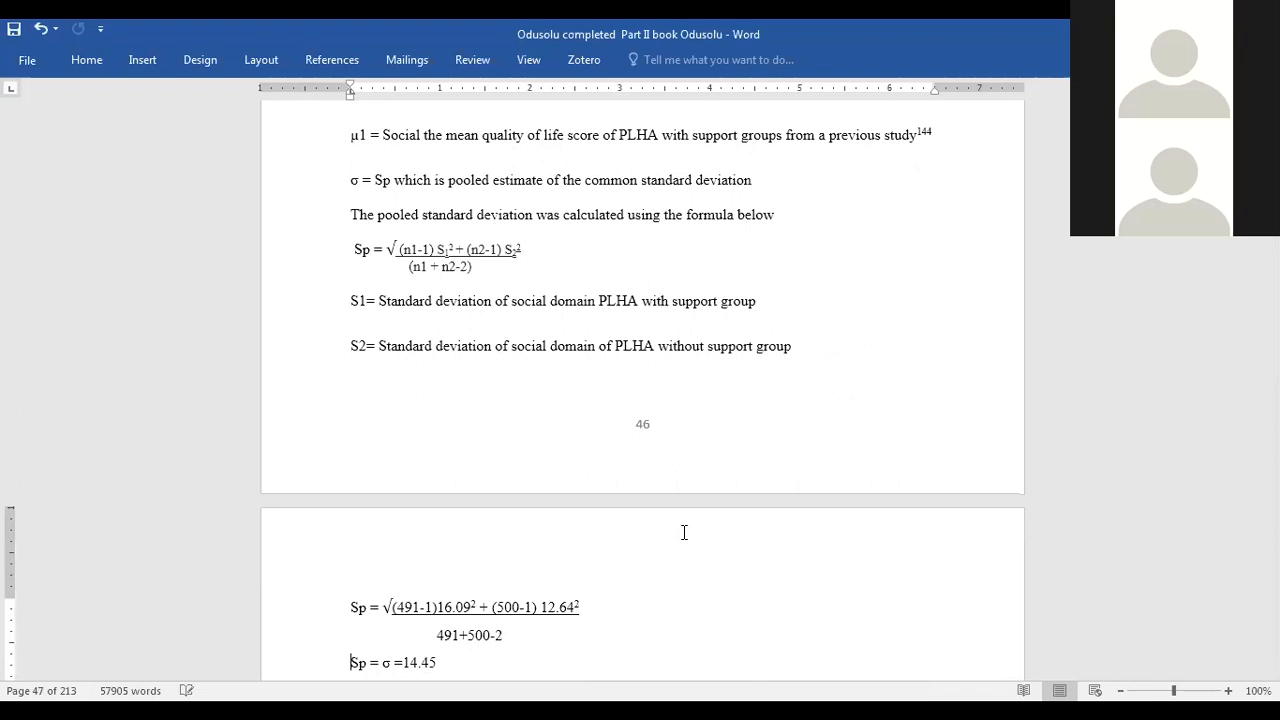
pyautogui.press('Up')
pyautogui.press('Up')
pyautogui.press('Up')
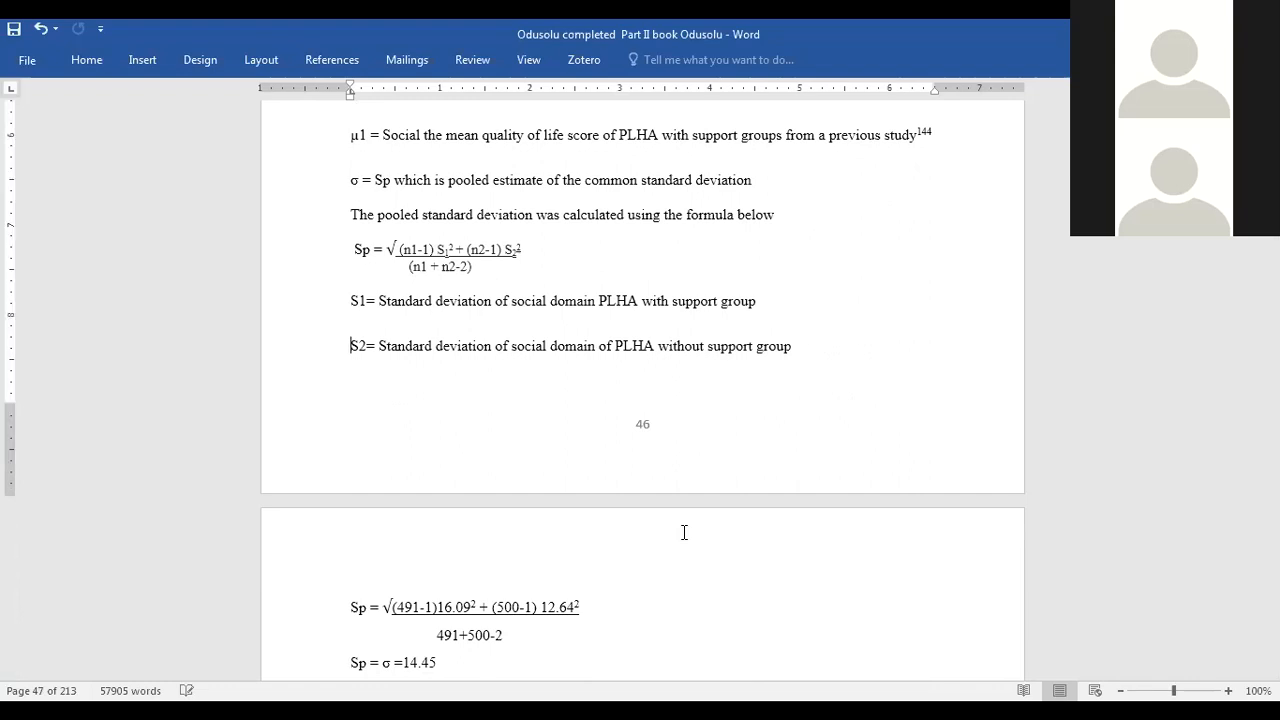
# Step: Read the worked calculation of n for each group through to the non-response adjustment
pyautogui.press('Down')
pyautogui.press('Down')
pyautogui.press('Down')
pyautogui.press('Down')
pyautogui.press('Down')
pyautogui.press('Down')
pyautogui.press('Down')
pyautogui.press('Down')
pyautogui.press('Down')
pyautogui.press('Down')
pyautogui.press('Down')
pyautogui.press('Down')
pyautogui.press('Down')
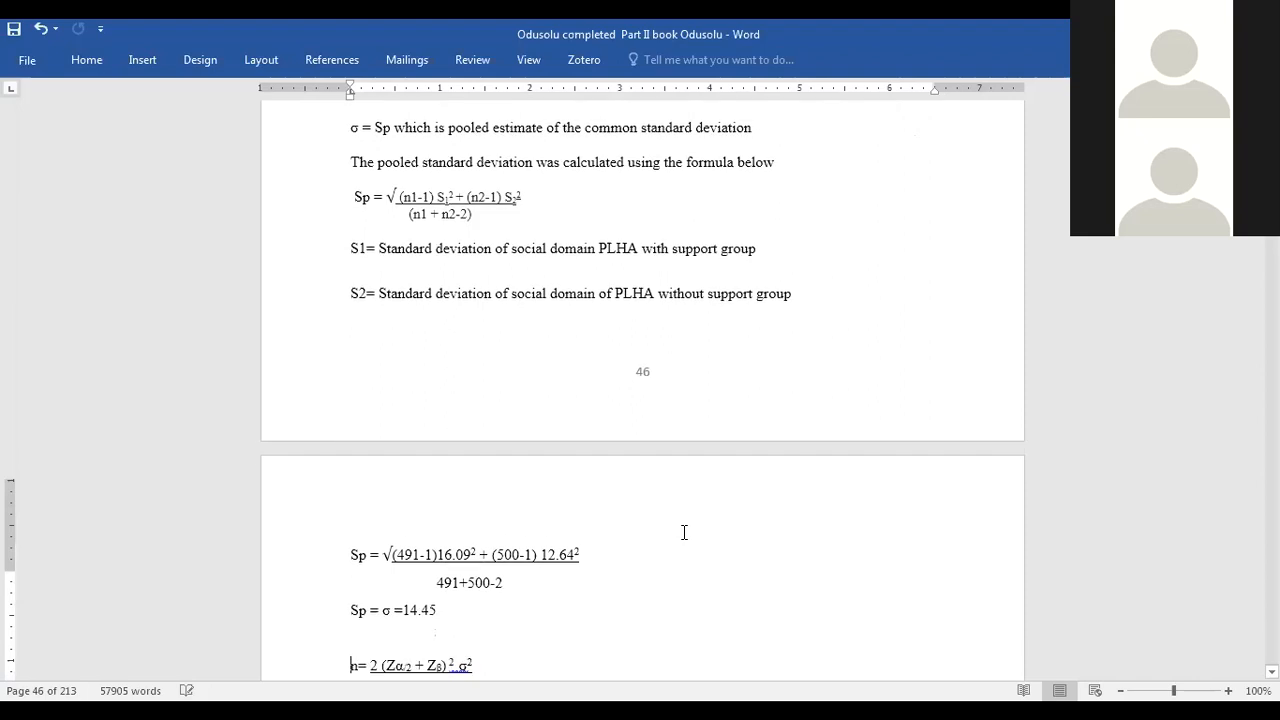
pyautogui.press('Down')
pyautogui.press('Down')
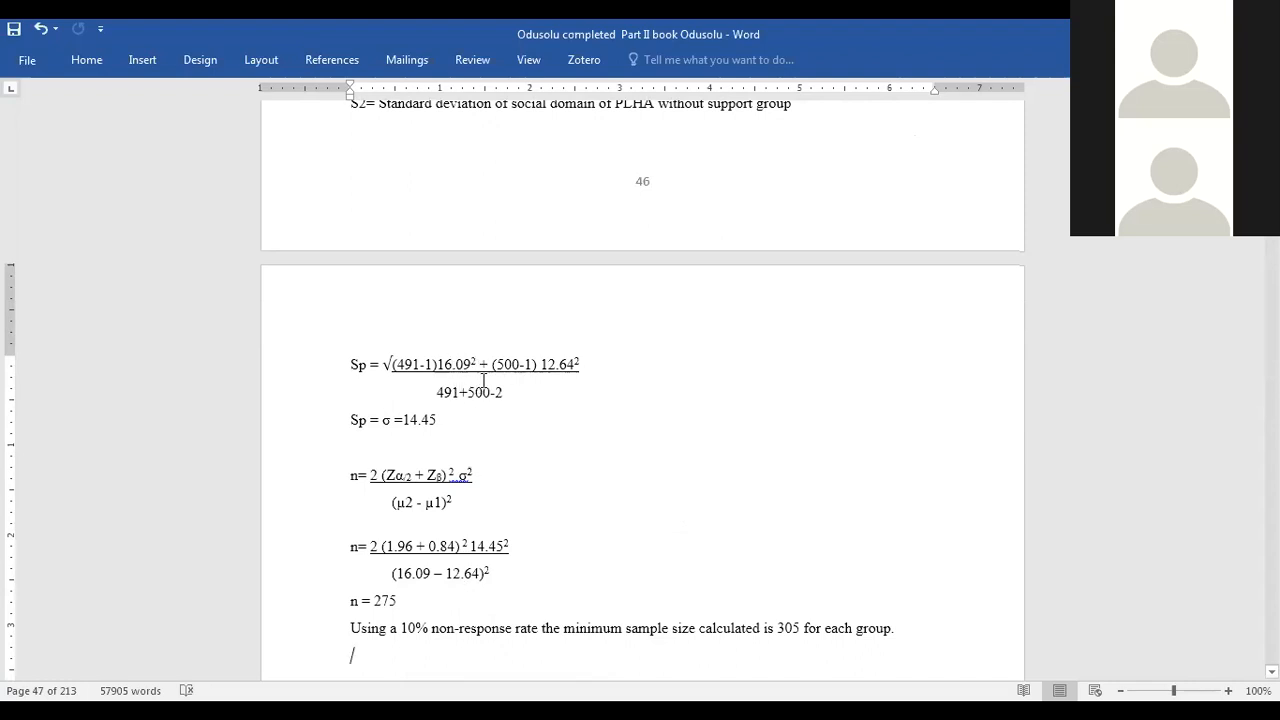
# Step: Review how the pooled standard deviation feeds into the worked sample size calculation
pyautogui.click(389, 421)
pyautogui.press('Up')
pyautogui.press('Up')
pyautogui.press('Up')
pyautogui.press('Up')
pyautogui.scroll(5, 598, 601)
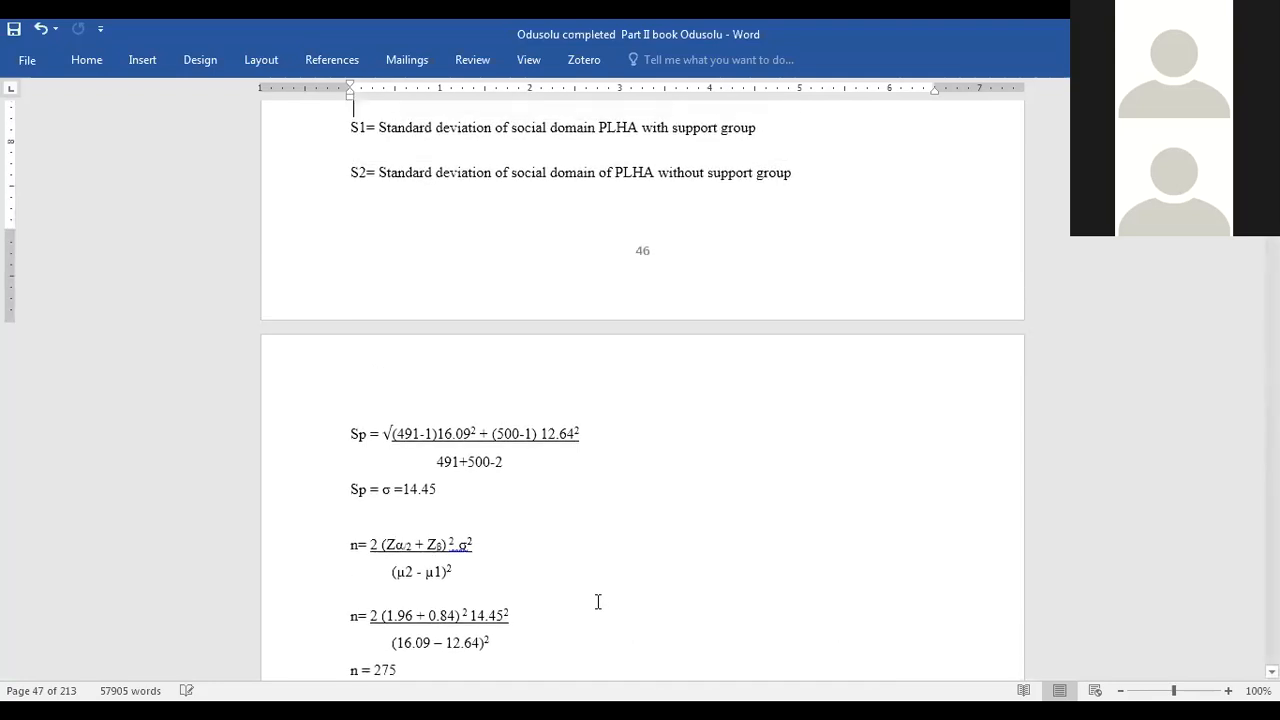
pyautogui.scroll(1, 598, 601)
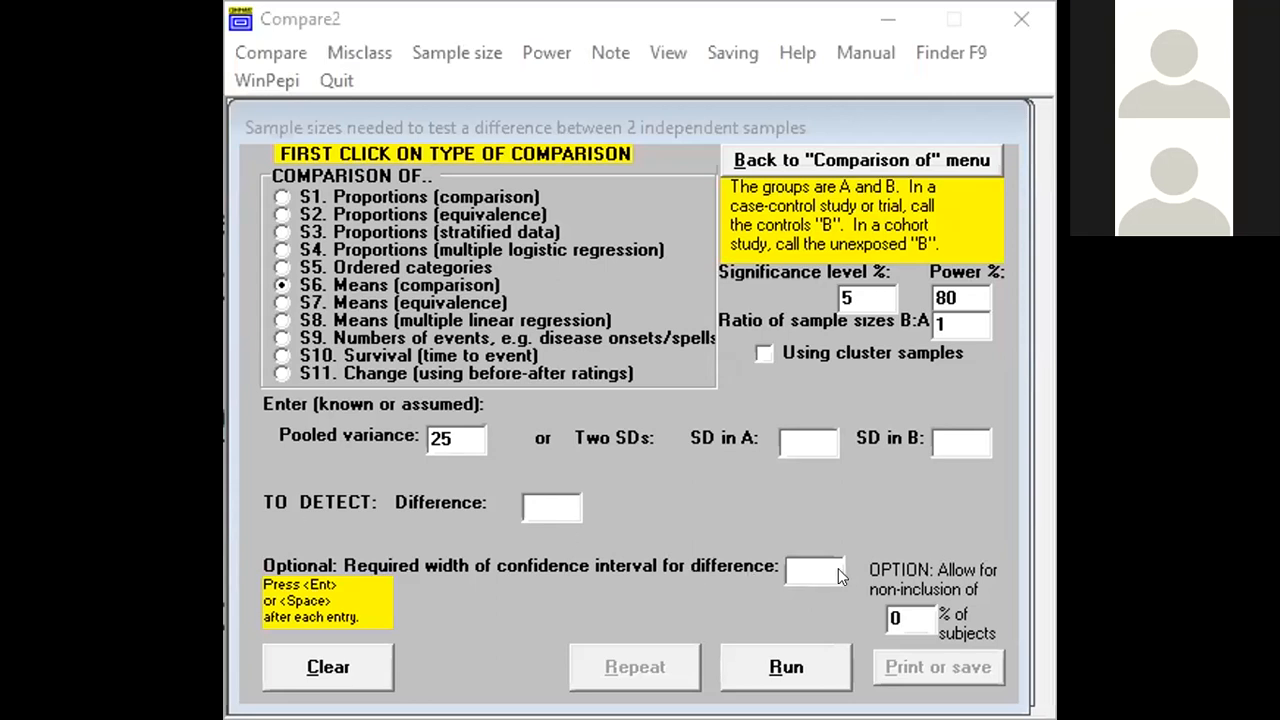
# Step: Return to Compare2 and enter 0.1 as the required width of the confidence interval for the difference
pyautogui.click(798, 560)
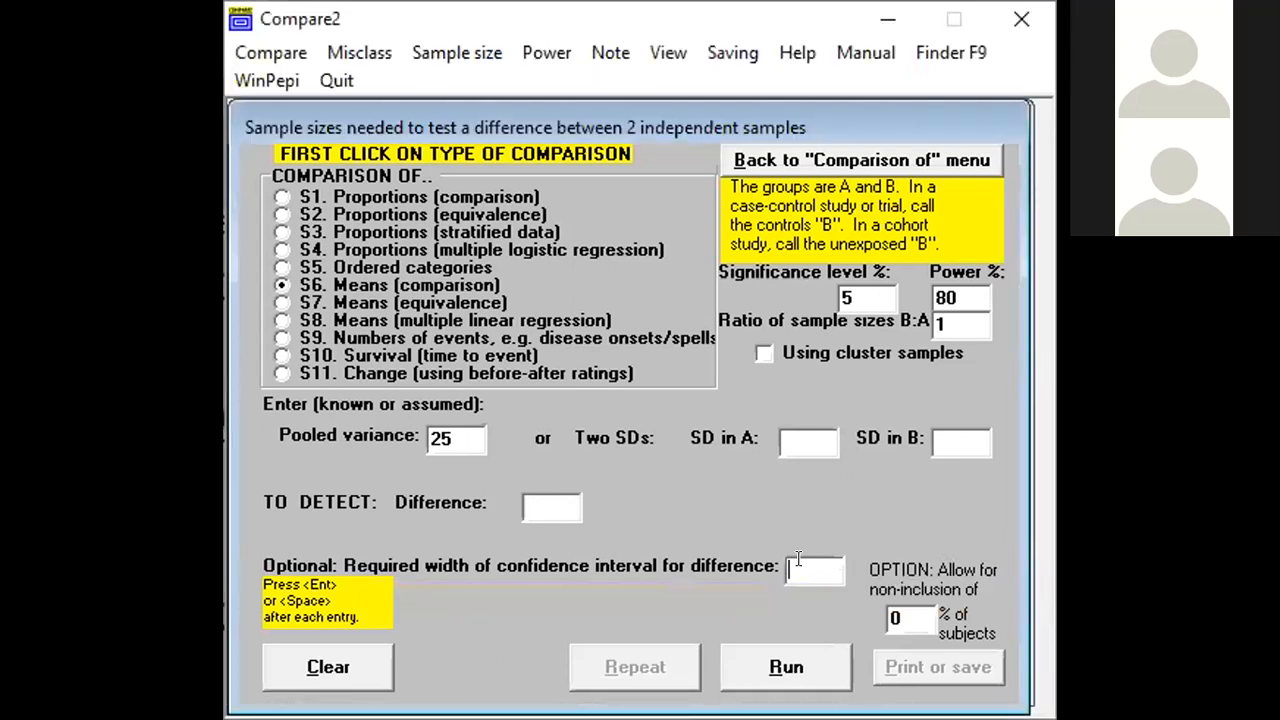
pyautogui.write('0.1')
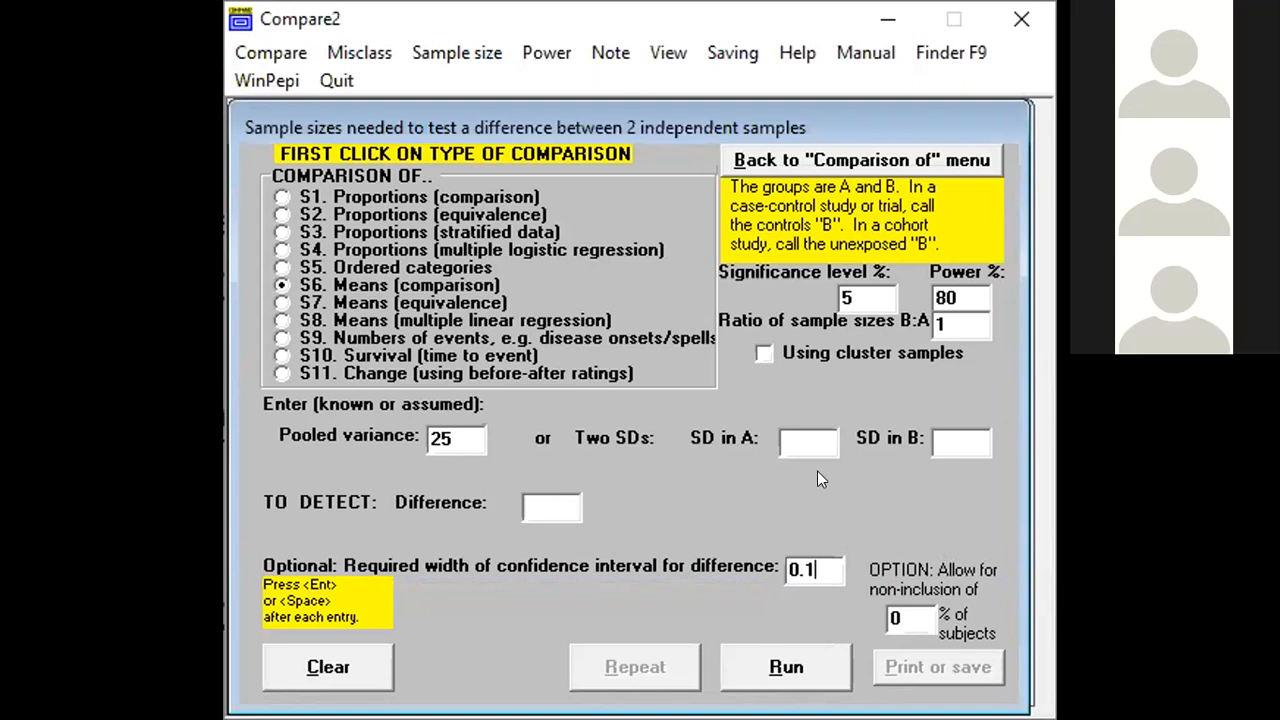
# Step: Clear the required confidence interval width and set the difference to detect to 1.2
pyautogui.click(540, 490)
pyautogui.click(822, 557)
pyautogui.press('BackSpace')
pyautogui.press('BackSpace')
pyautogui.press('BackSpace')
pyautogui.click(541, 495)
pyautogui.write('1.2')
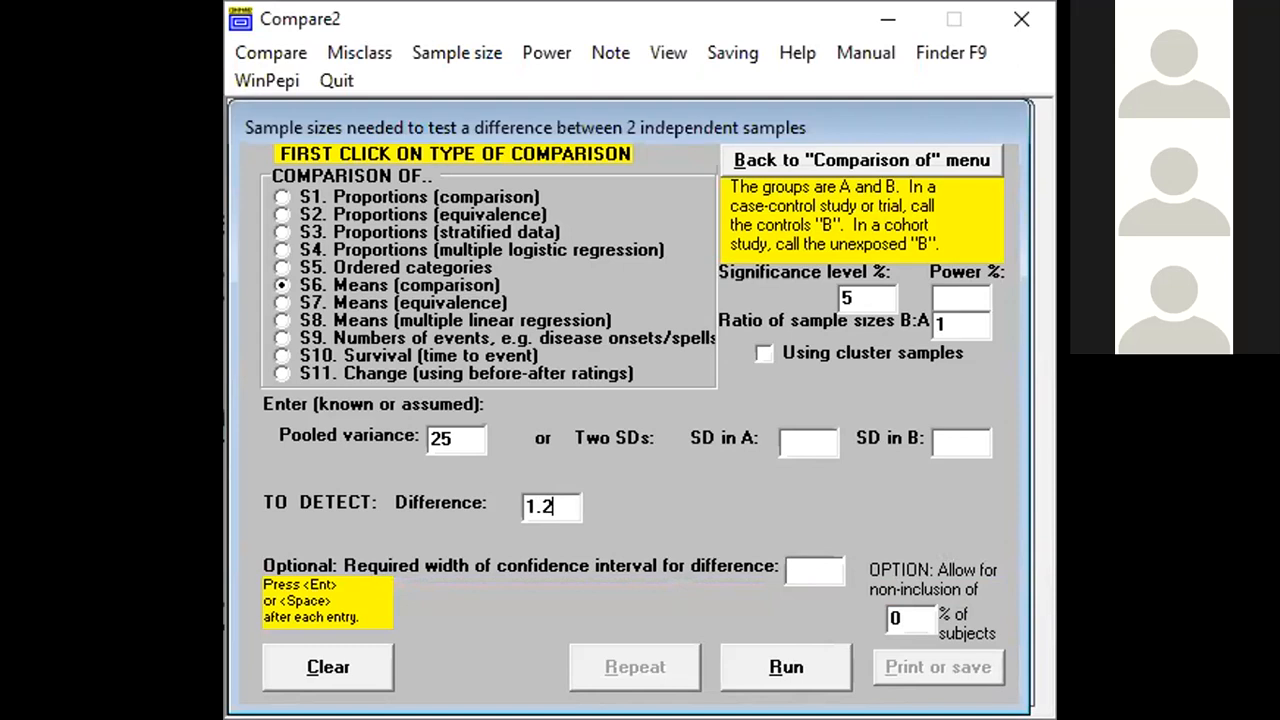
# Step: Set the power to 80% and run the sample size calculation for comparing two means
pyautogui.click(786, 662)
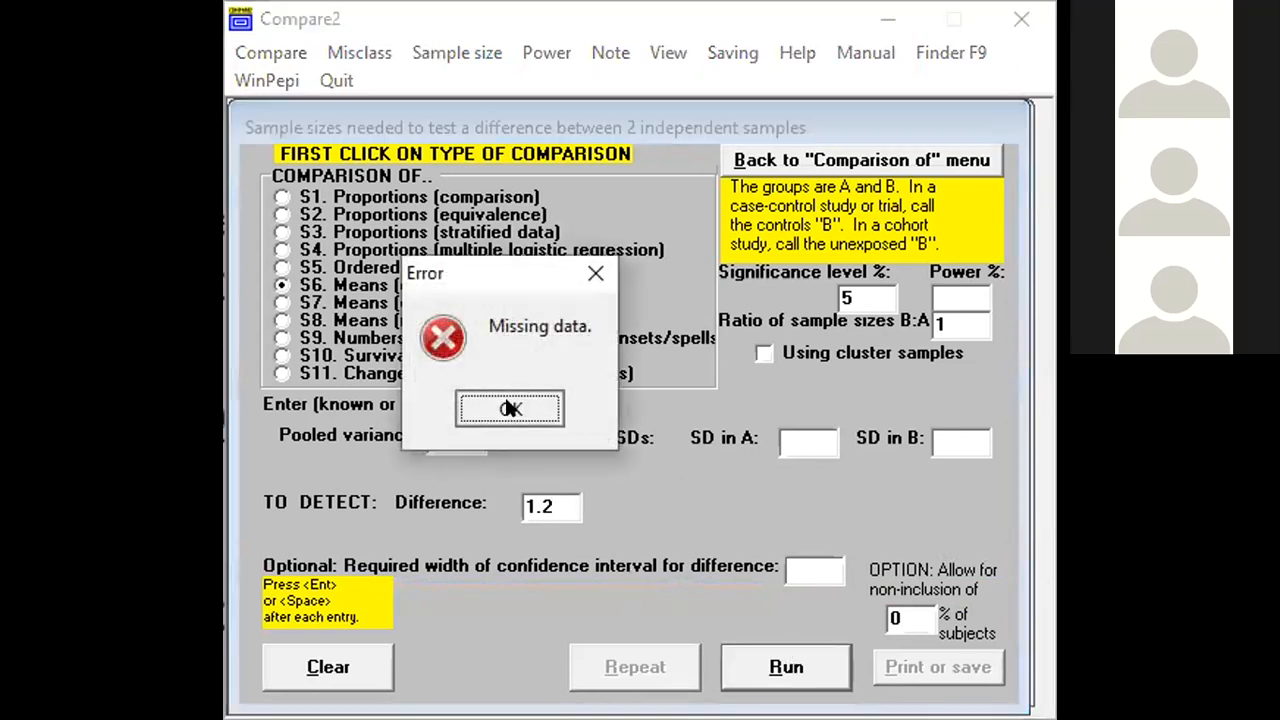
pyautogui.click(508, 408)
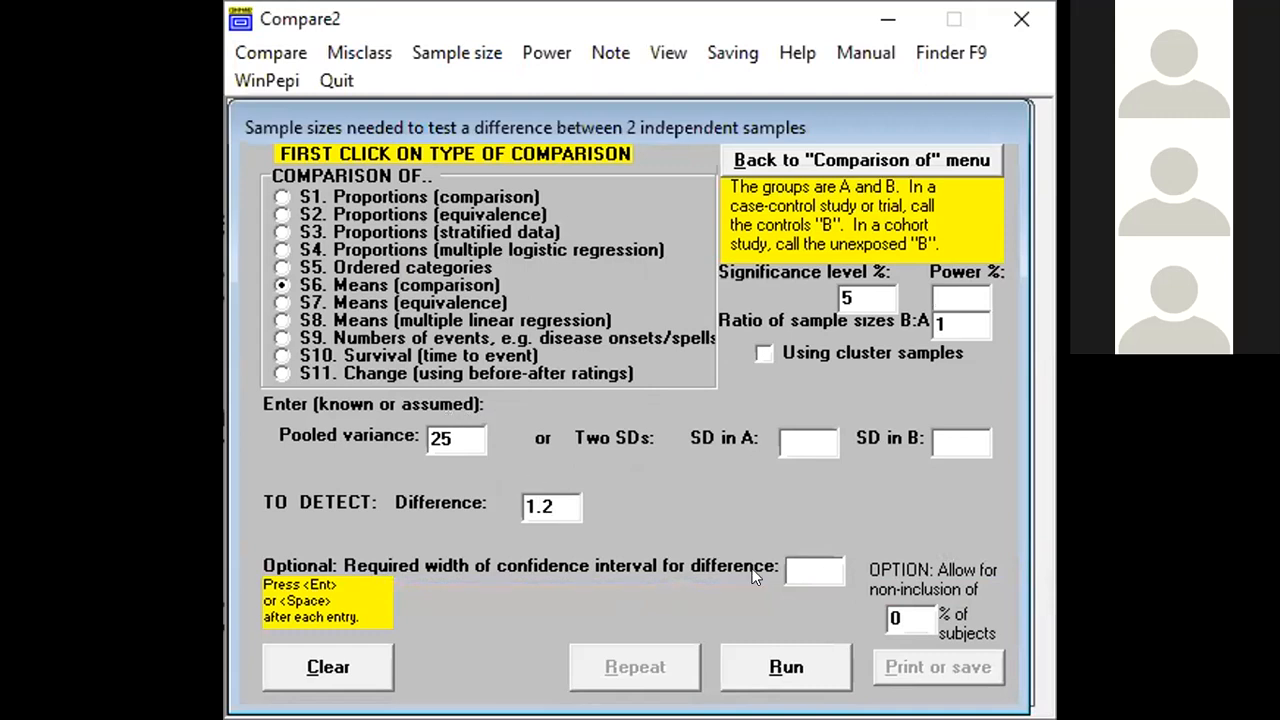
pyautogui.write('80')
pyautogui.click(772, 645)
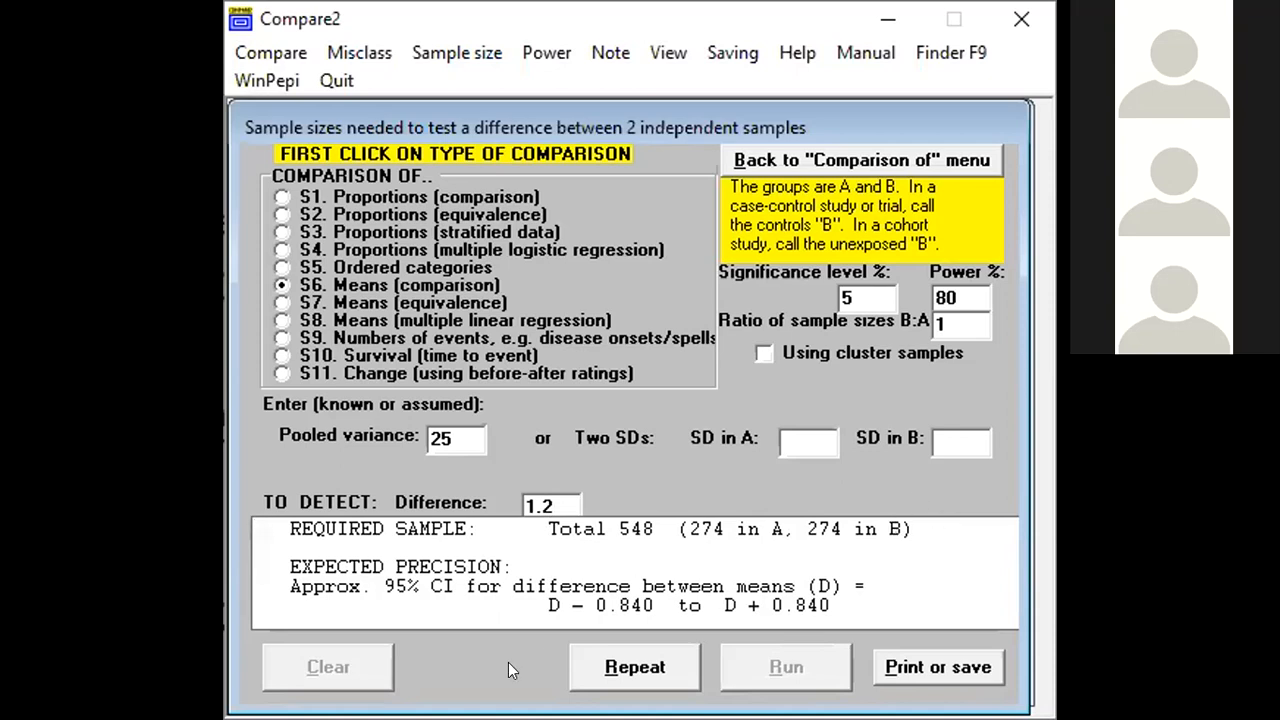
# Step: Repeat the means comparison calculation with a required confidence interval width of 0.1 for the difference
pyautogui.click(634, 672)
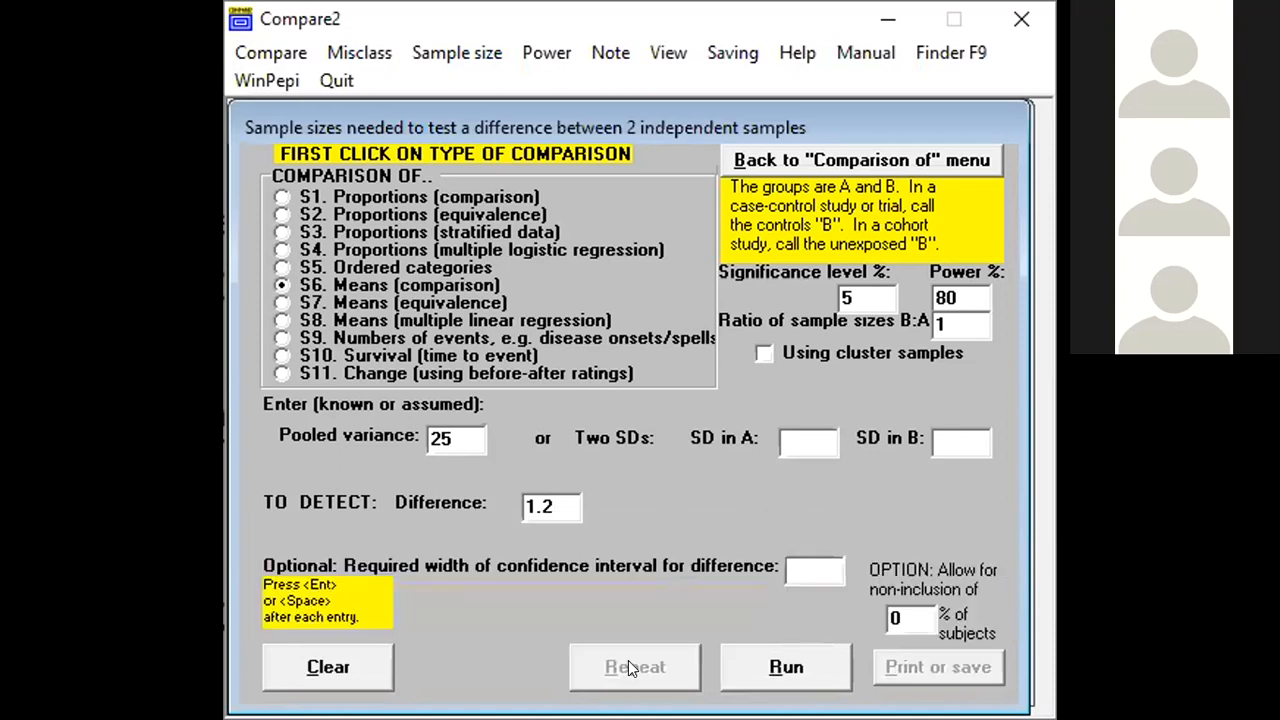
pyautogui.click(794, 561)
pyautogui.write('0.1')
pyautogui.click(772, 658)
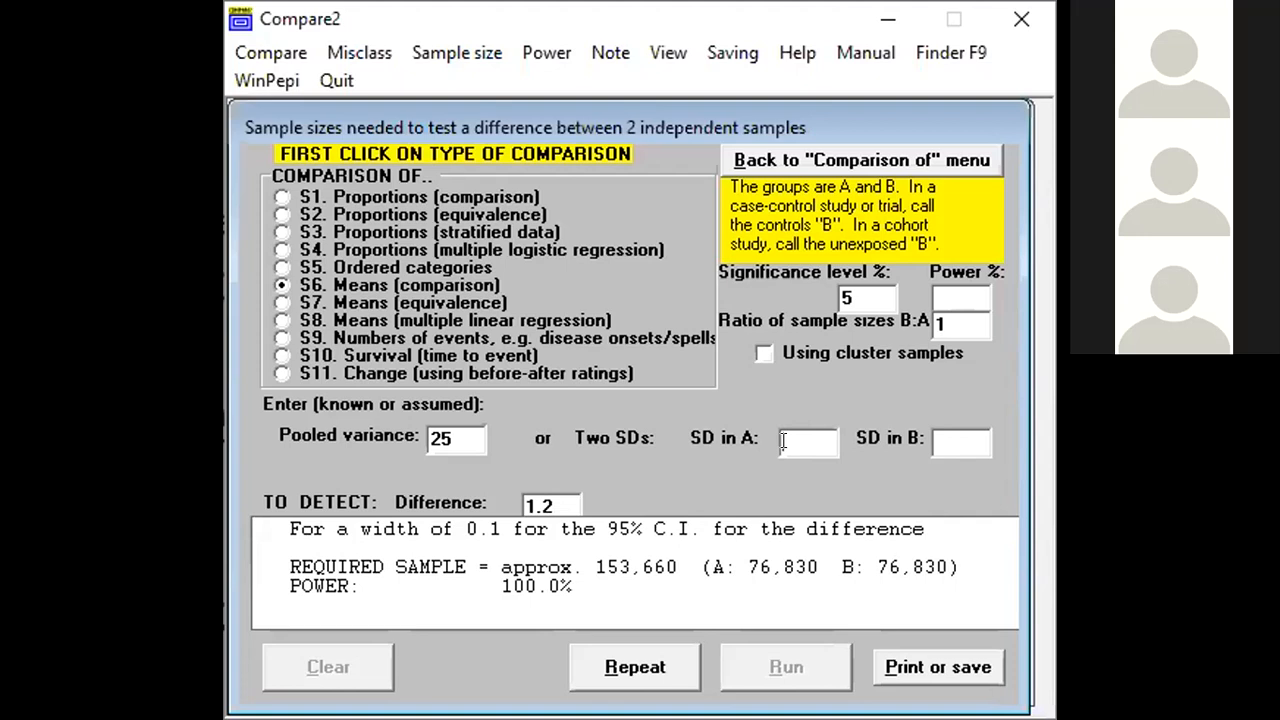
# Step: Enter 80% as the power again and rerun the means comparison
pyautogui.click(943, 288)
pyautogui.write('80')
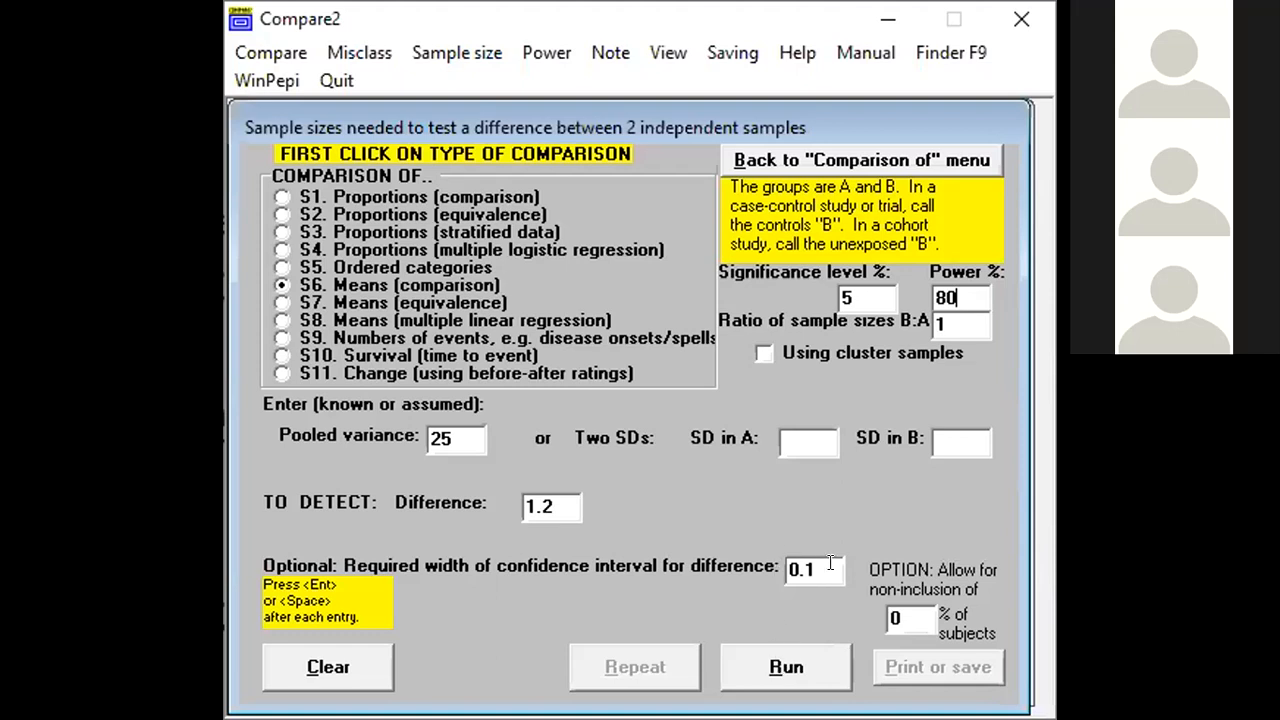
pyautogui.moveTo(830, 570)
pyautogui.click(777, 668)
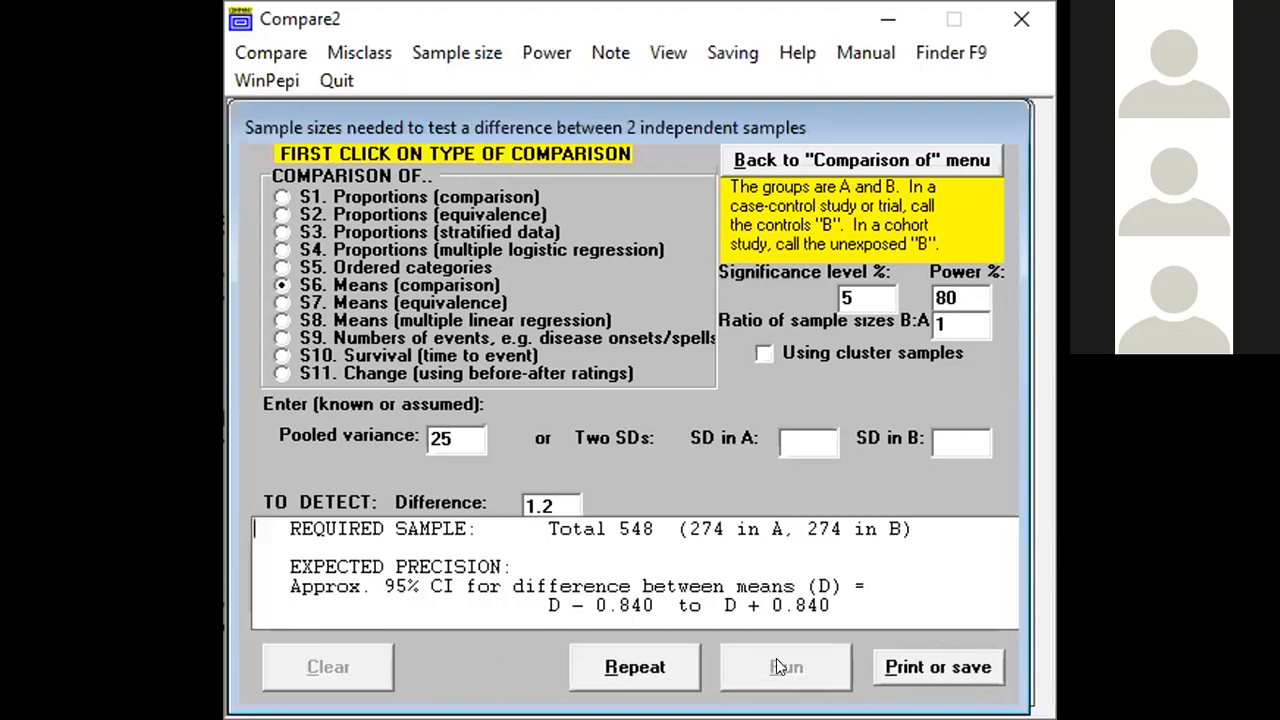
# Step: Leave the sample size module, close Compare2 and open the PAIRSetc program from the WinPepi portal
pyautogui.click(820, 431)
pyautogui.click(465, 54)
pyautogui.click(786, 152)
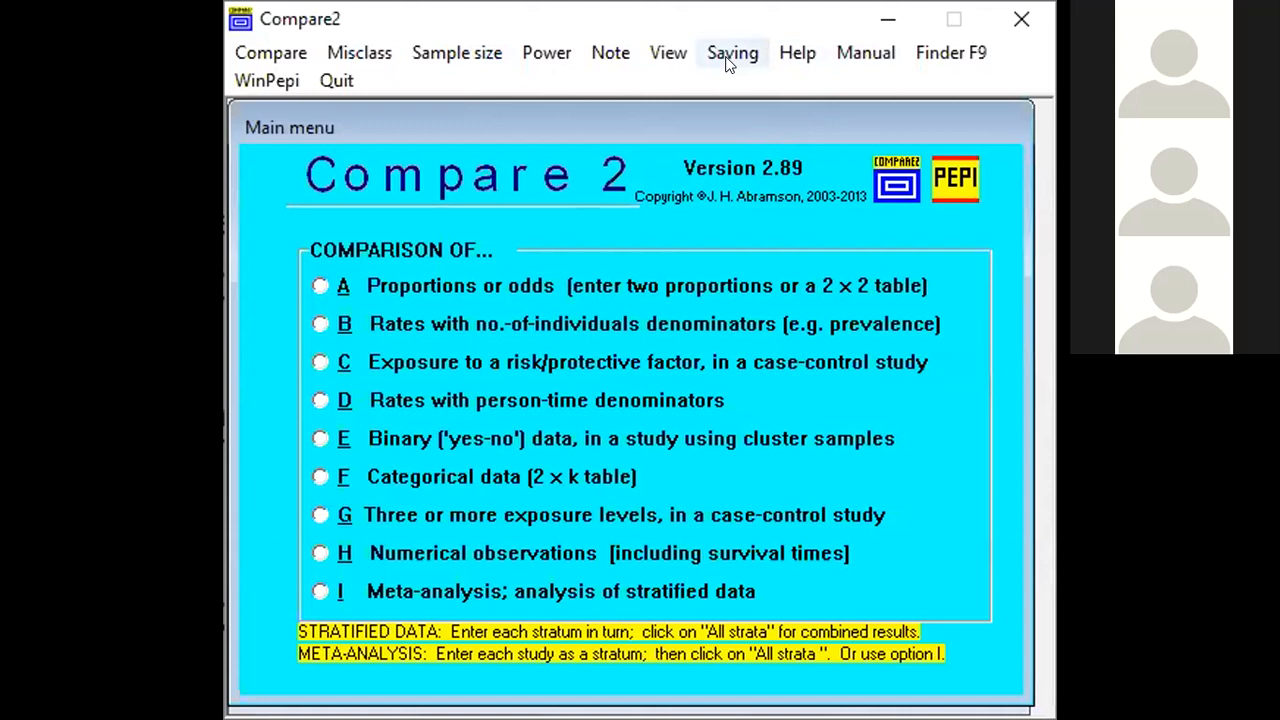
pyautogui.click(1008, 22)
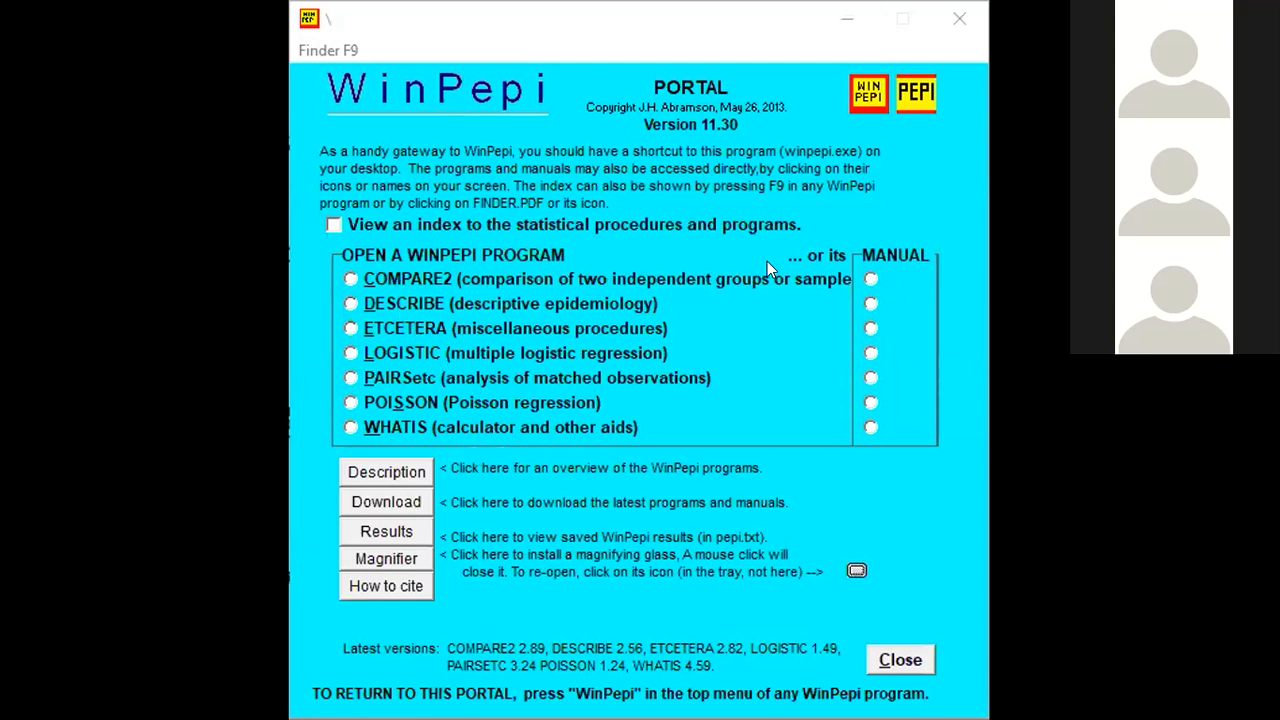
pyautogui.click(410, 380)
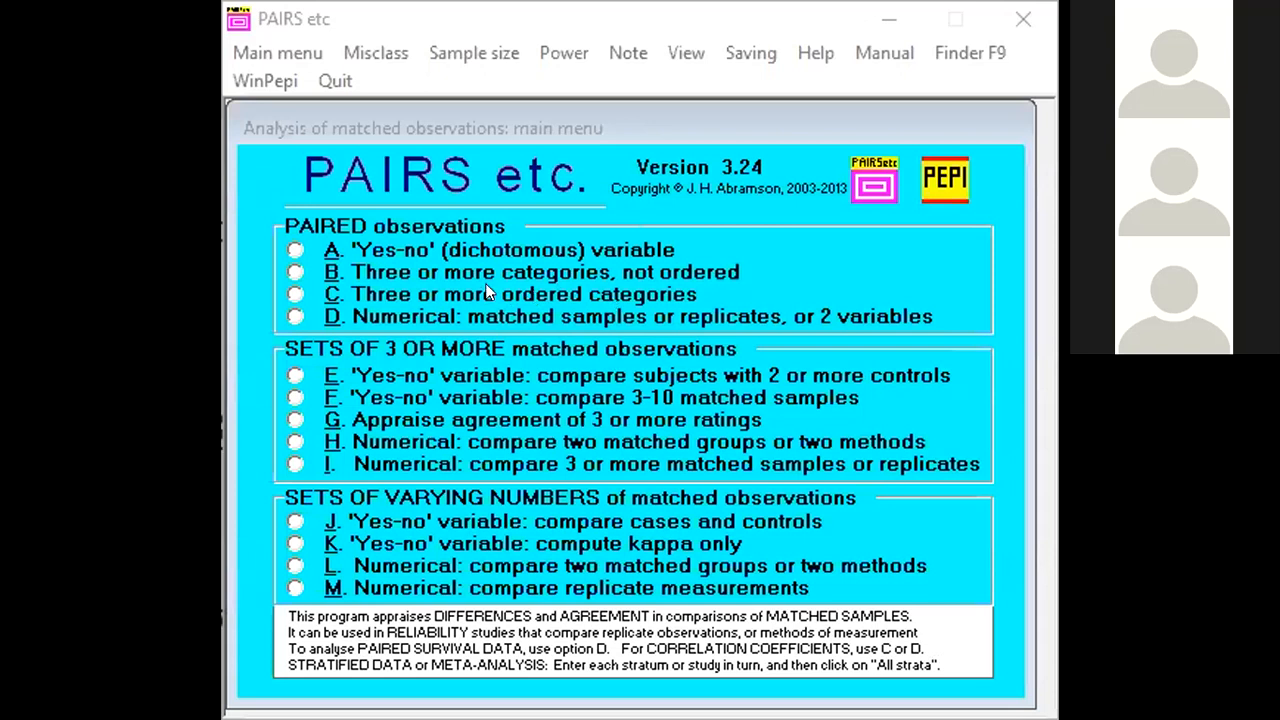
# Step: Open the sample size module for matched observations and choose the yes-no difference topic (McNemar test)
pyautogui.click(373, 240)
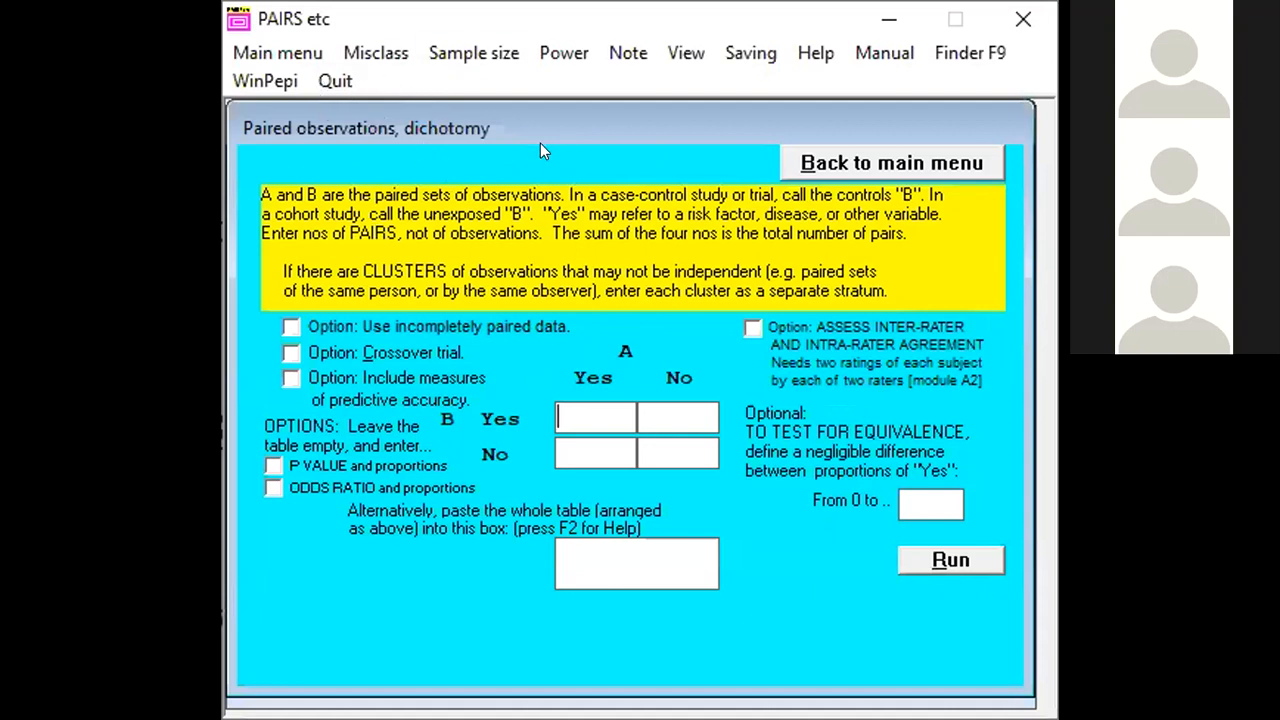
pyautogui.click(839, 158)
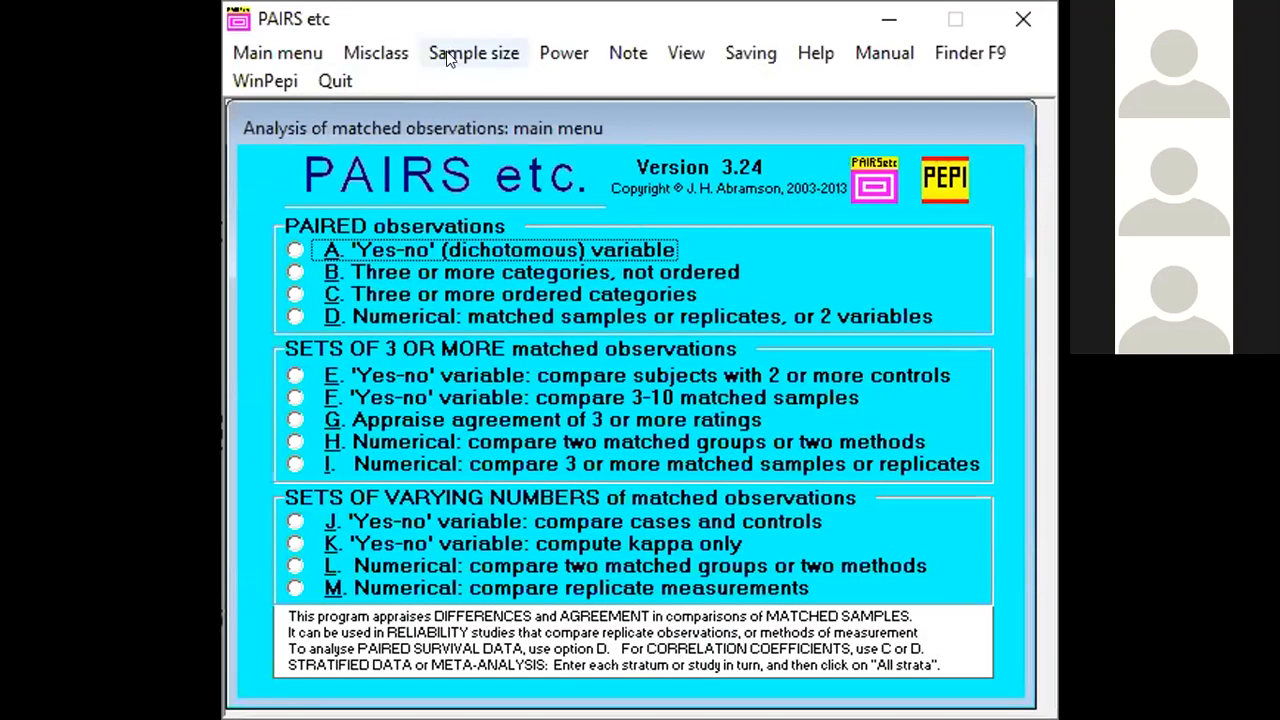
pyautogui.click(449, 56)
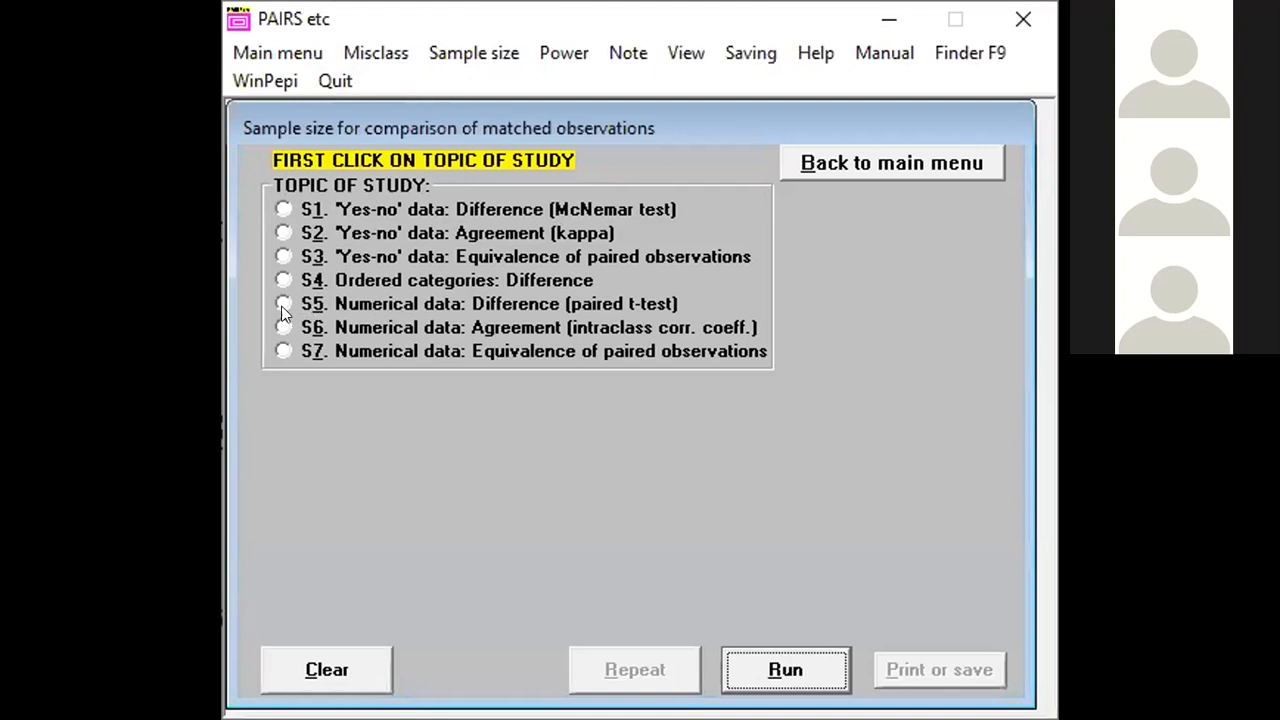
pyautogui.click(398, 200)
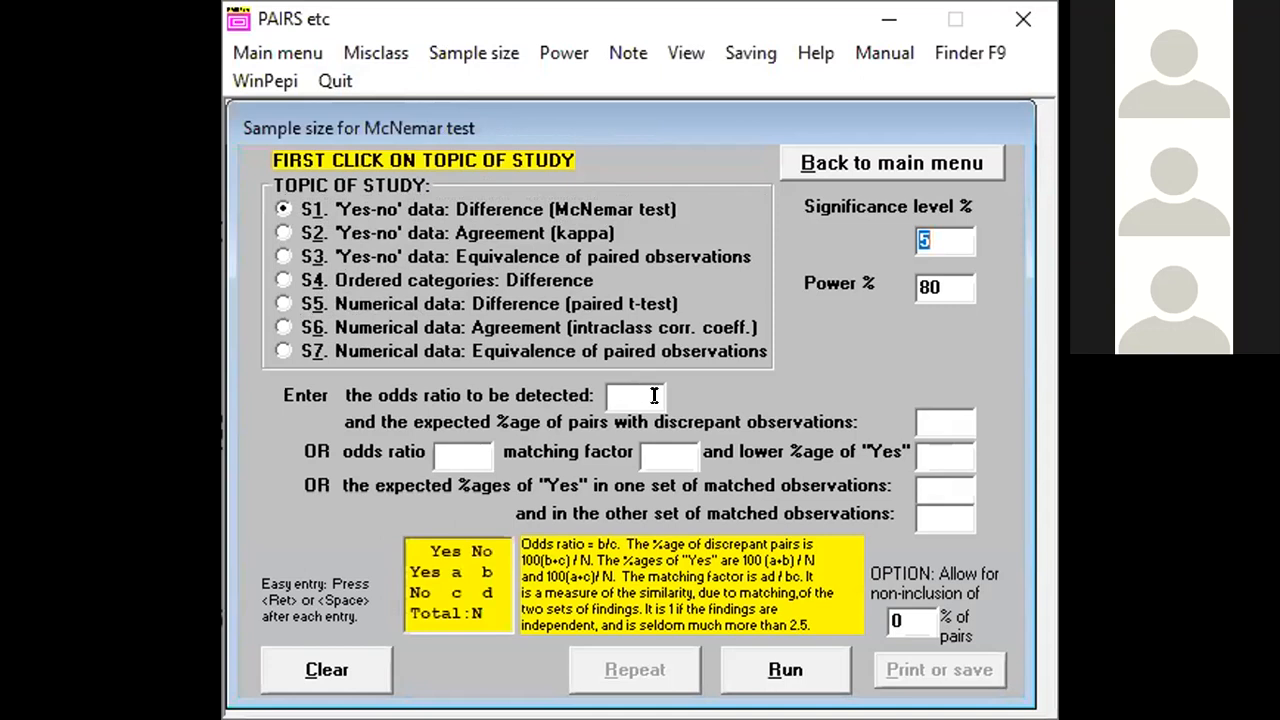
# Step: Set the expected percentage of pairs with discrepant observations to 0.15
pyautogui.click(617, 393)
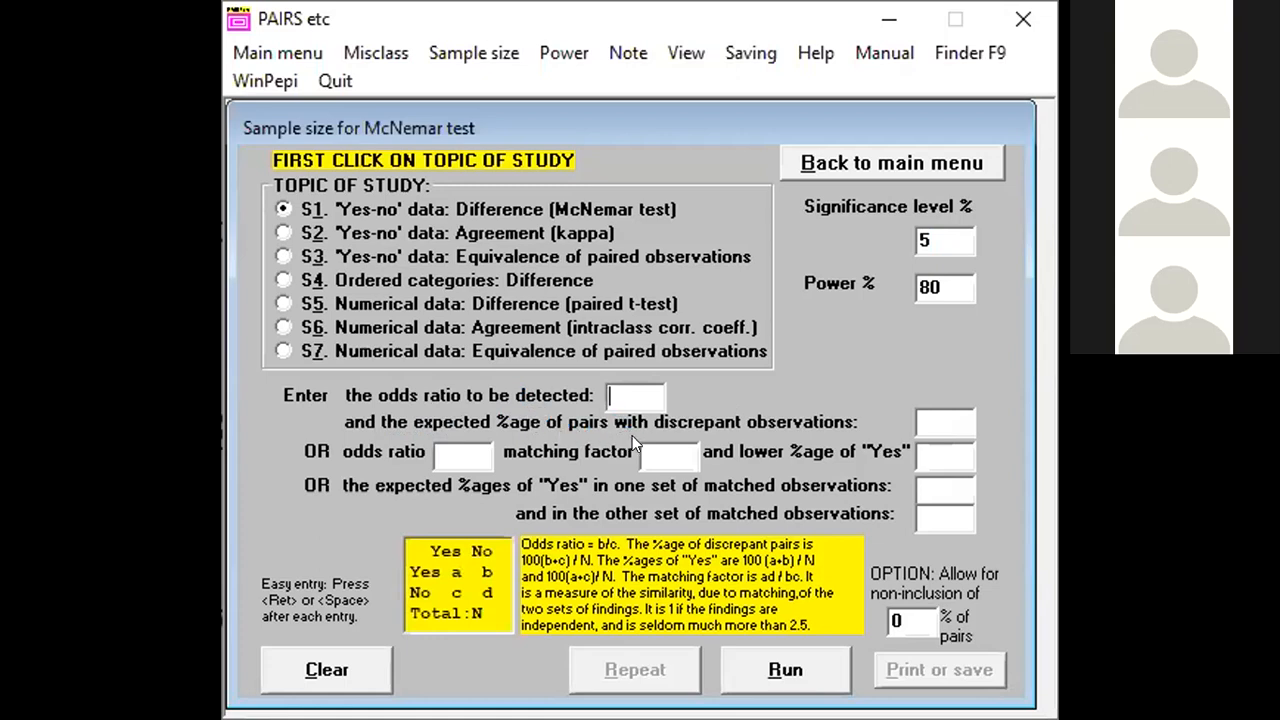
pyautogui.click(919, 412)
pyautogui.write('0.15')
pyautogui.press('Return')
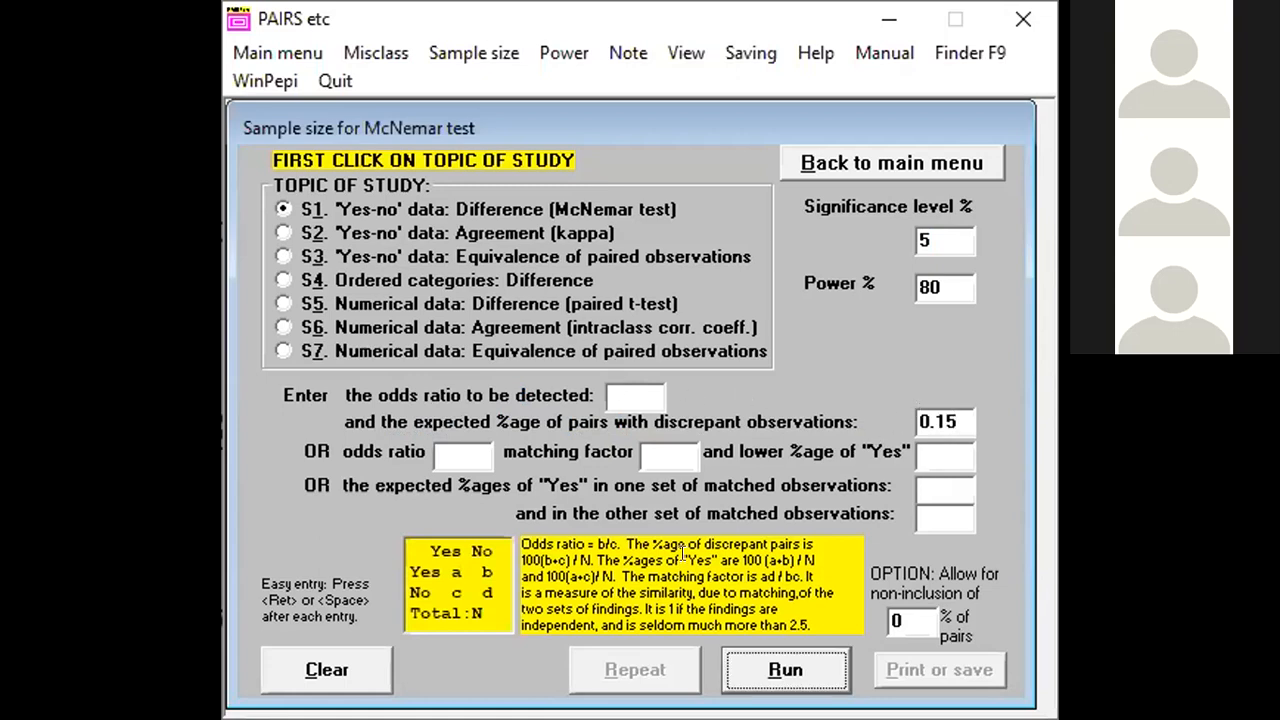
# Step: Set the odds ratio to be detected to 2 and run the McNemar sample size calculation
pyautogui.click(775, 677)
pyautogui.click(632, 414)
pyautogui.click(608, 395)
pyautogui.write('2')
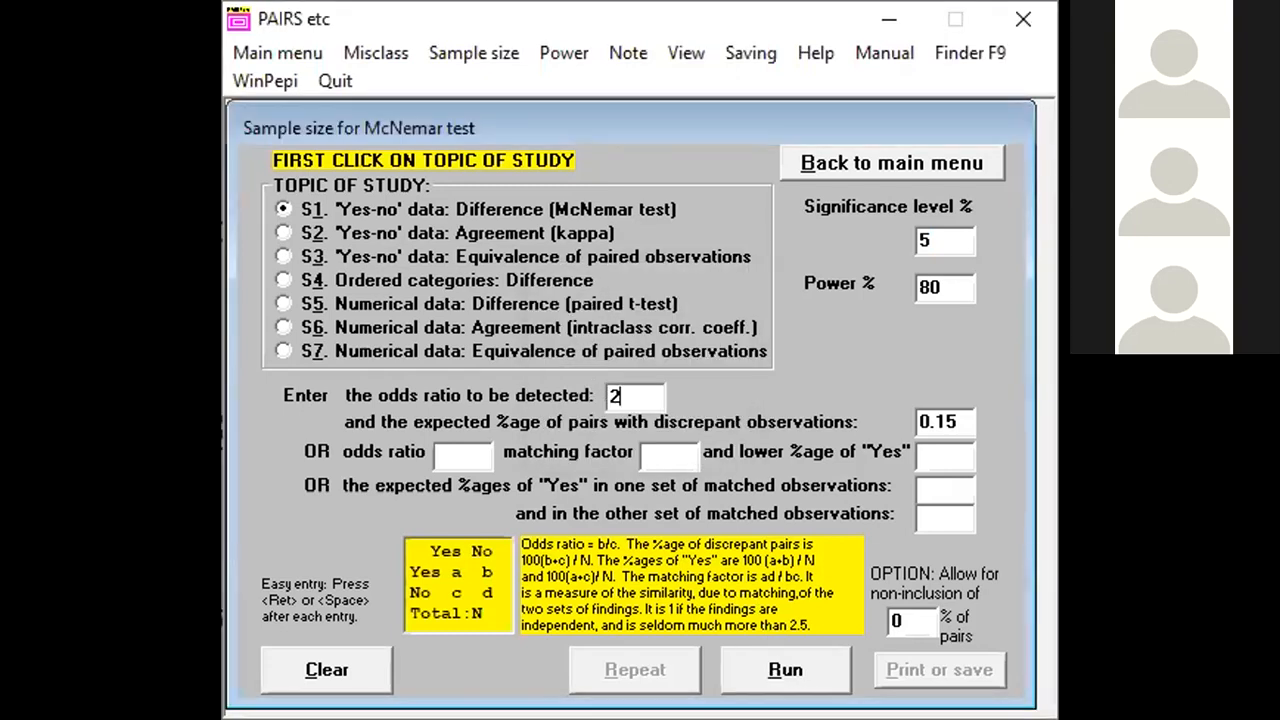
pyautogui.click(772, 664)
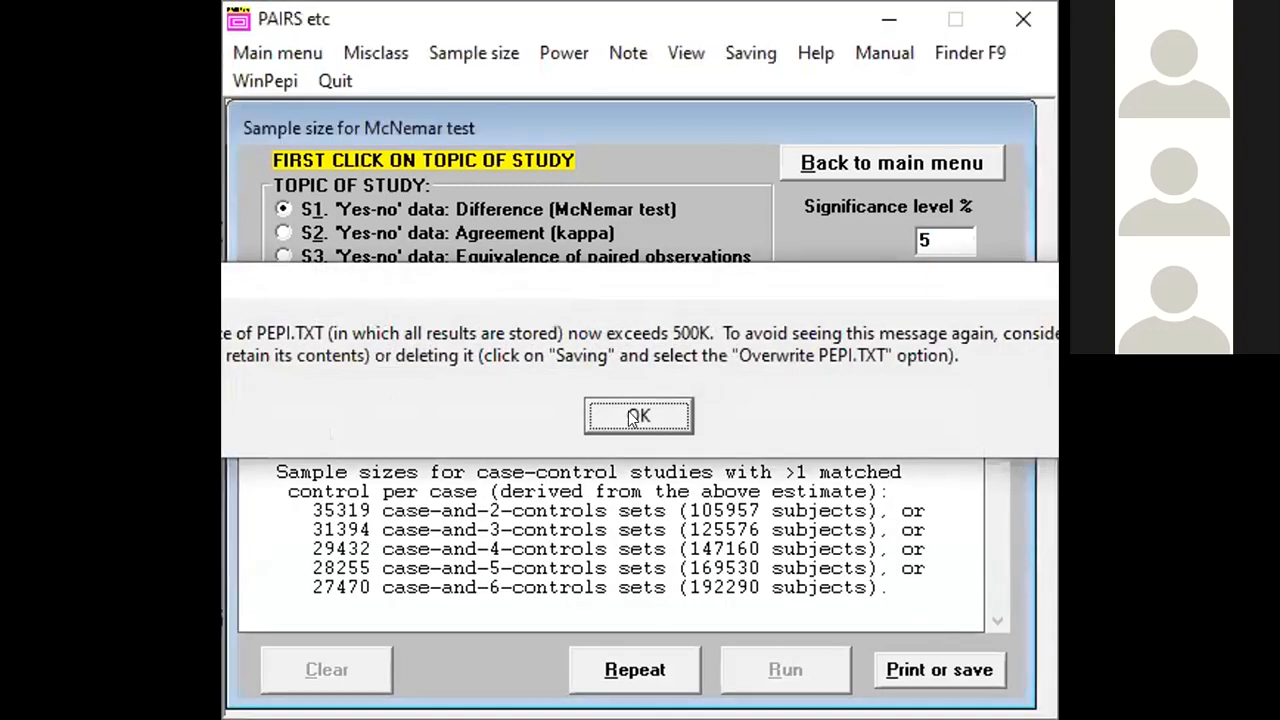
pyautogui.click(636, 418)
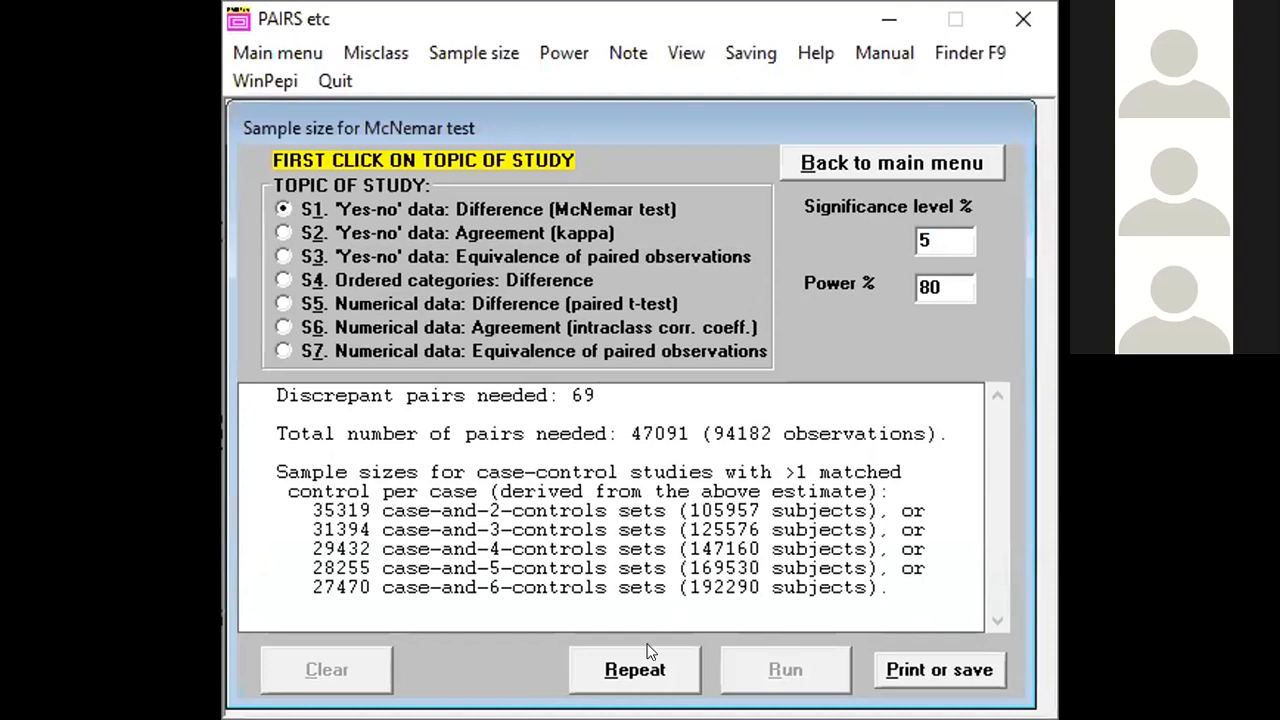
# Step: Try to repeat the McNemar sample size calculation with an odds ratio of 1
pyautogui.click(647, 652)
pyautogui.click(614, 390)
pyautogui.press('BackSpace')
pyautogui.write('1')
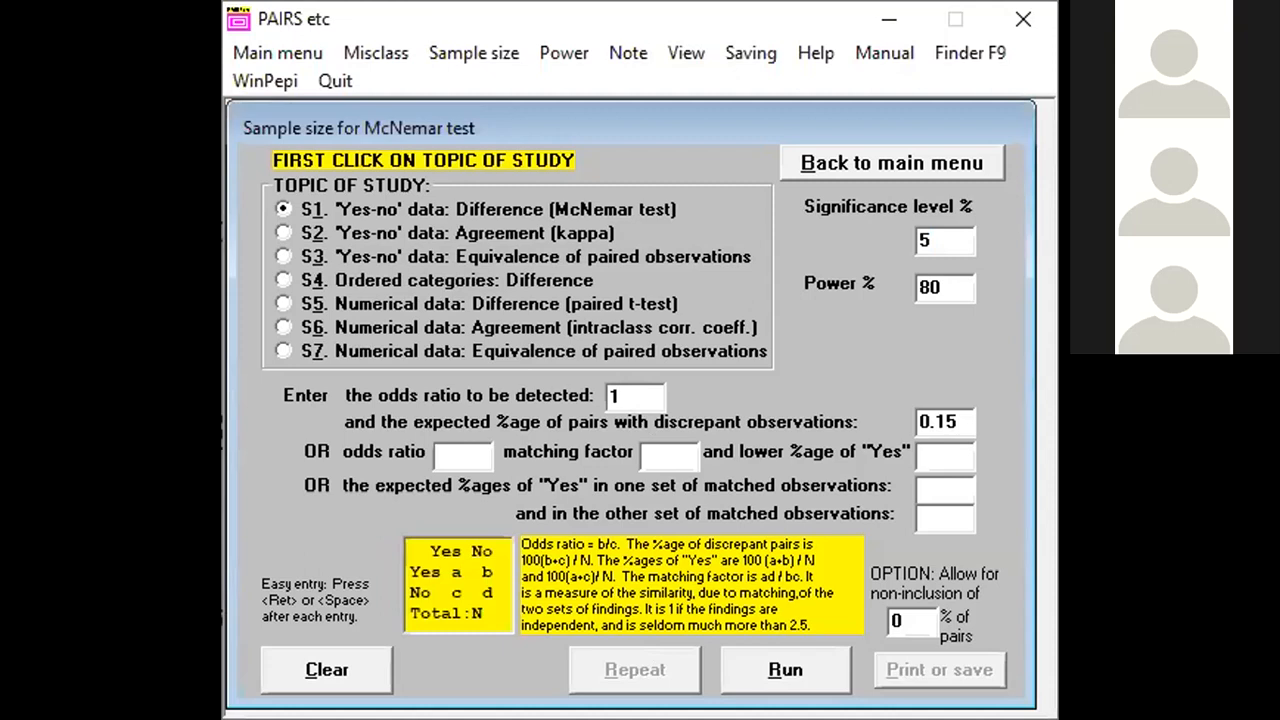
pyautogui.click(763, 649)
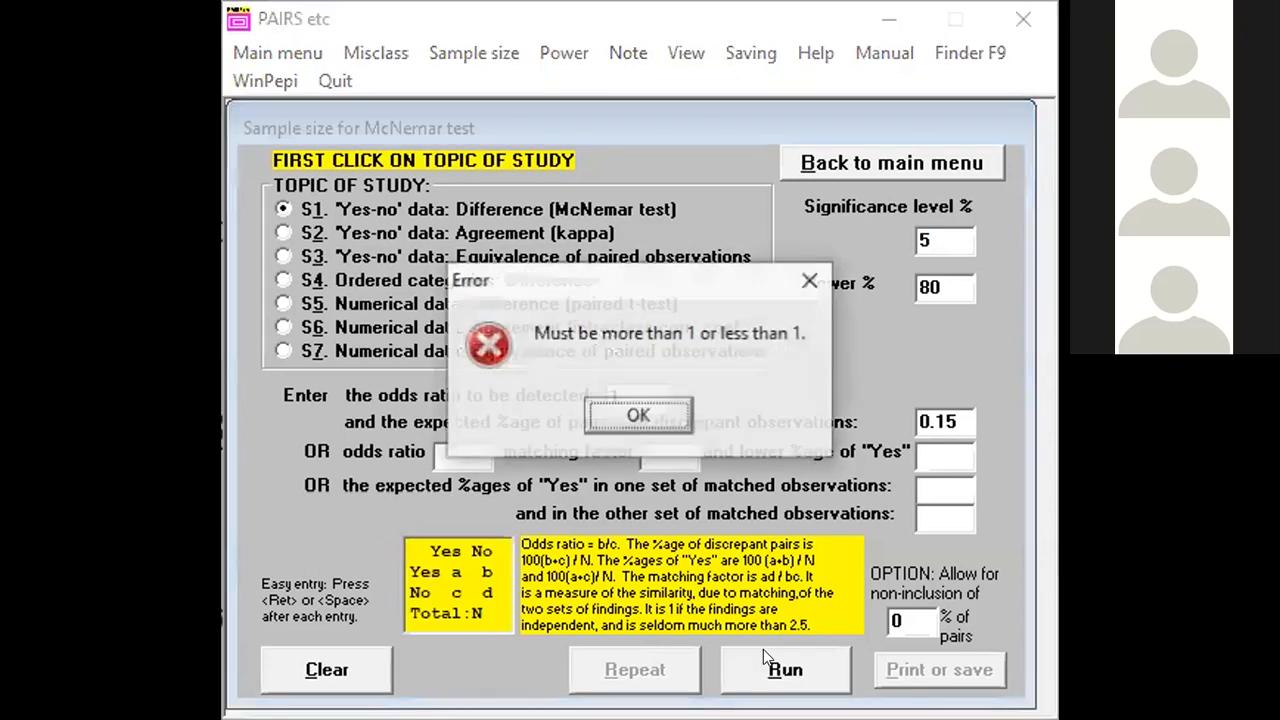
pyautogui.click(612, 414)
# Step: Set the odds ratio to be detected to 1.1 and run the McNemar sample size calculation
pyautogui.write('1.')
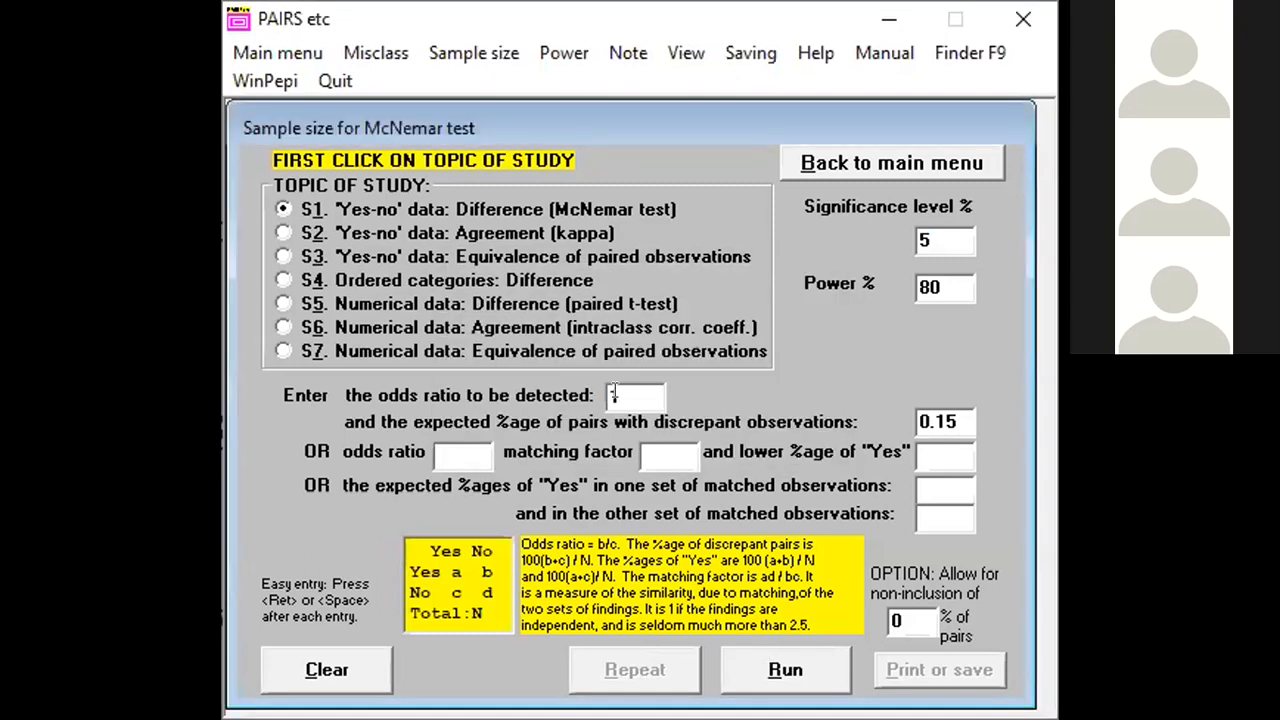
pyautogui.write('1')
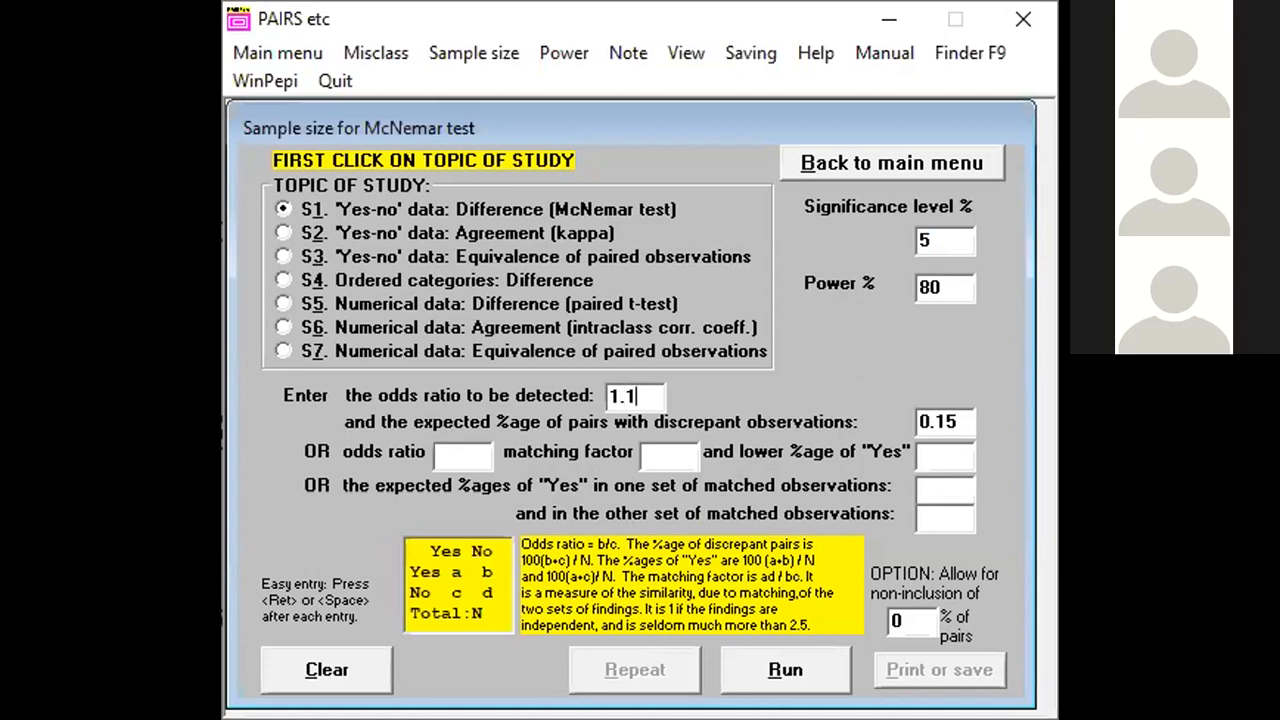
pyautogui.click(768, 677)
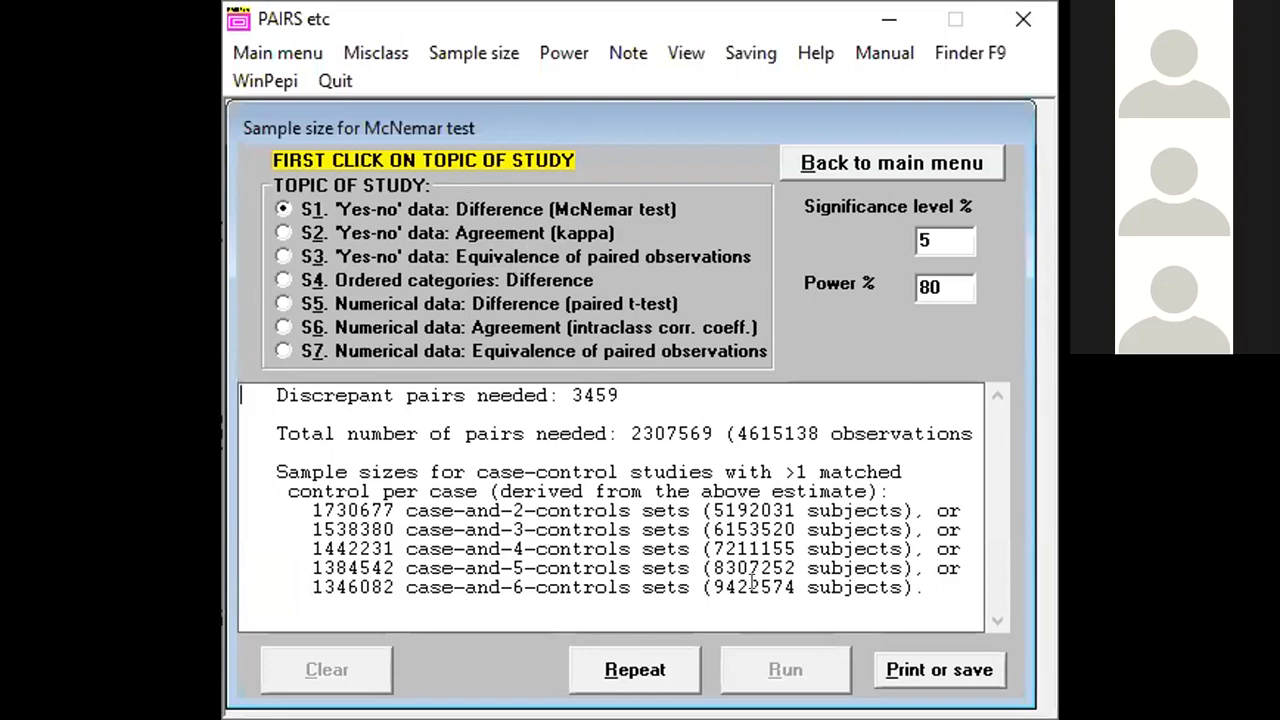
# Step: Calculate the paired t-test sample size for a difference of 0.15 and a standard deviation of differences of 0.12
pyautogui.click(460, 279)
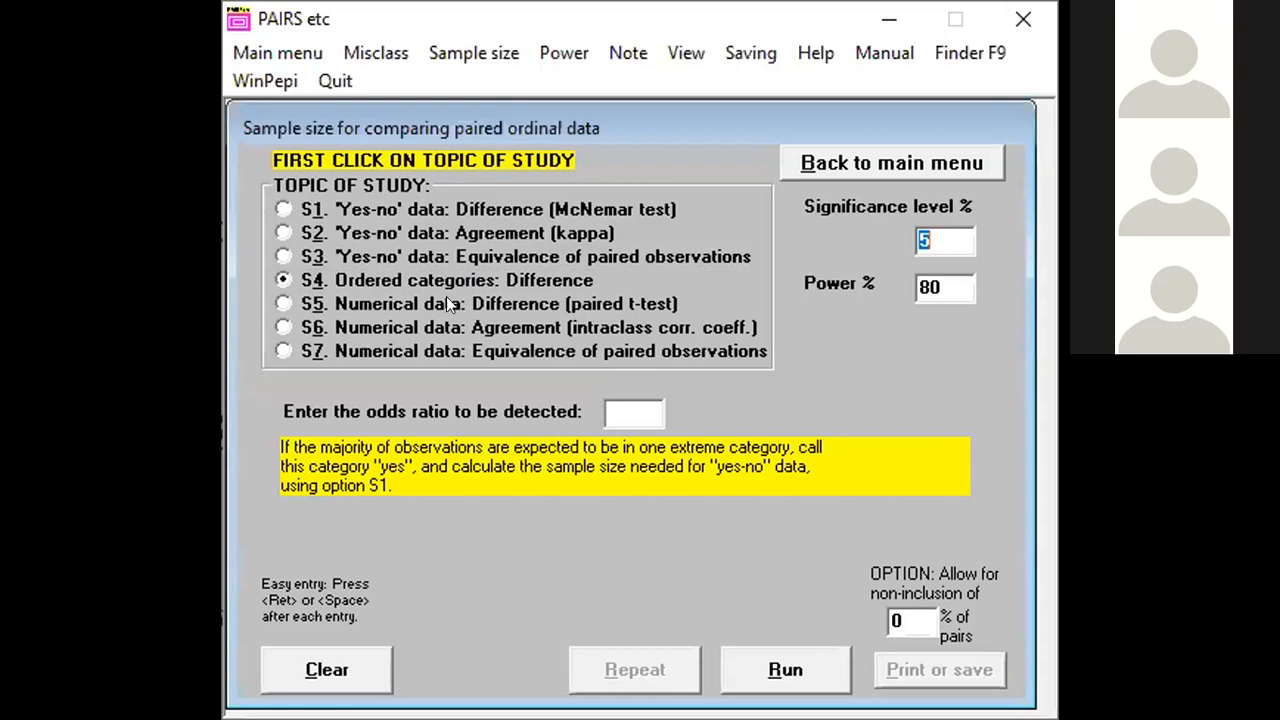
pyautogui.click(447, 300)
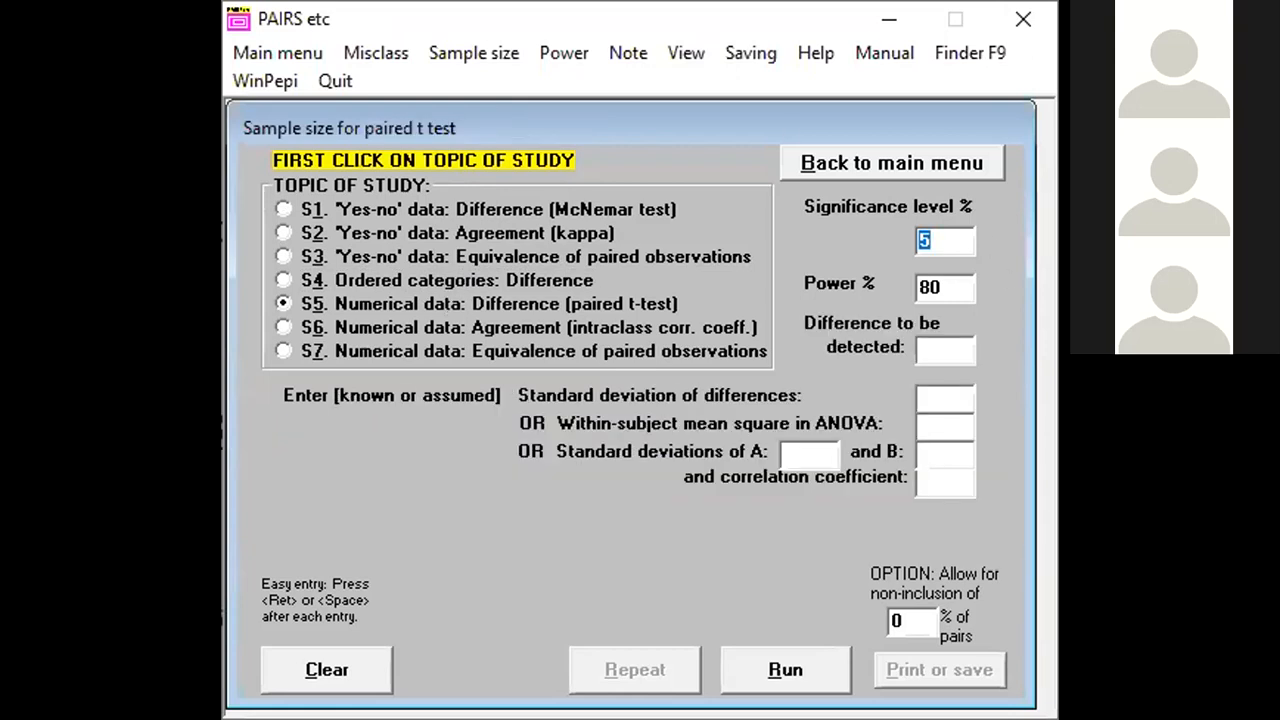
pyautogui.click(923, 348)
pyautogui.write('0.15')
pyautogui.click(939, 391)
pyautogui.write('0.1')
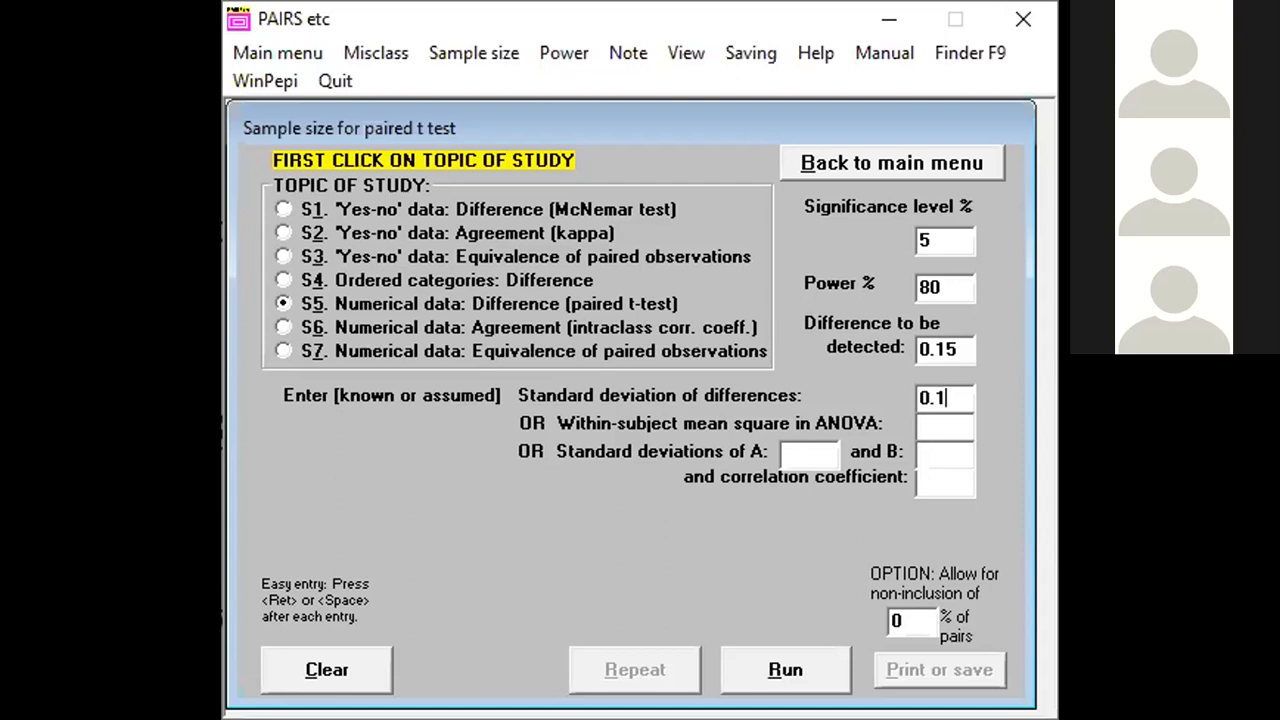
pyautogui.write('2')
pyautogui.click(786, 651)
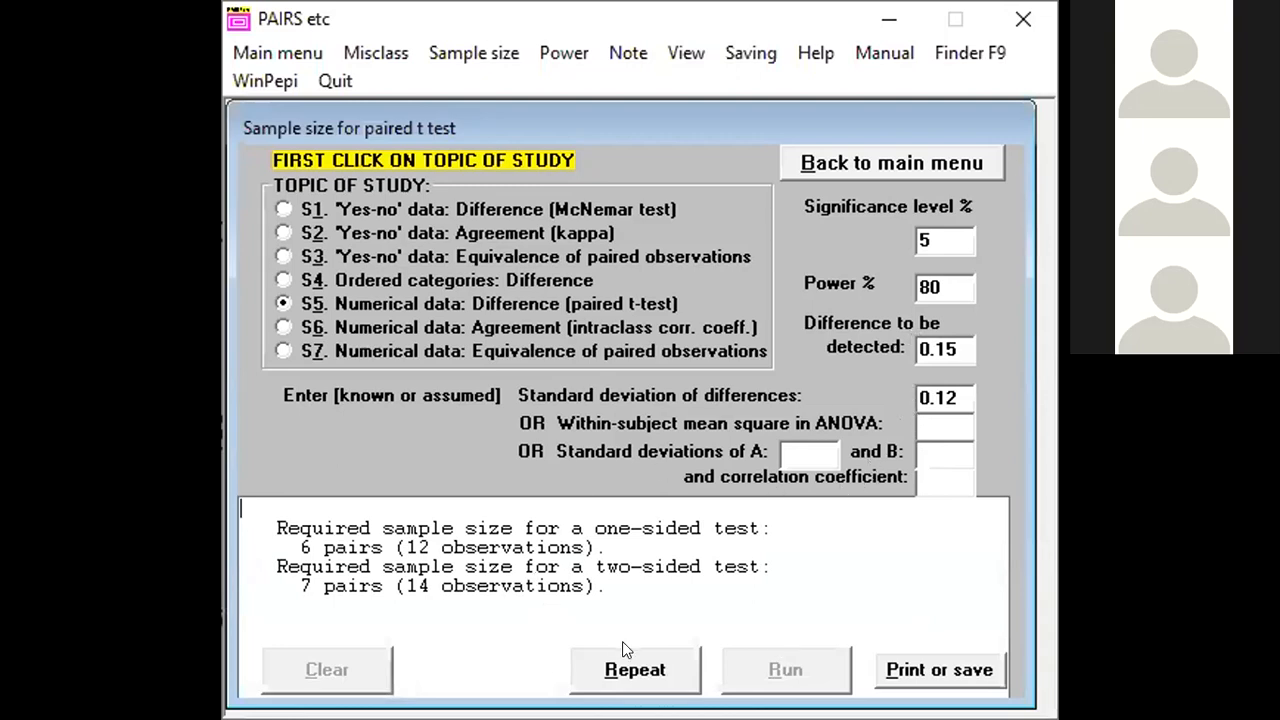
# Step: Repeat the paired t-test sample size calculation with the difference to be detected set to 0.1
pyautogui.click(624, 670)
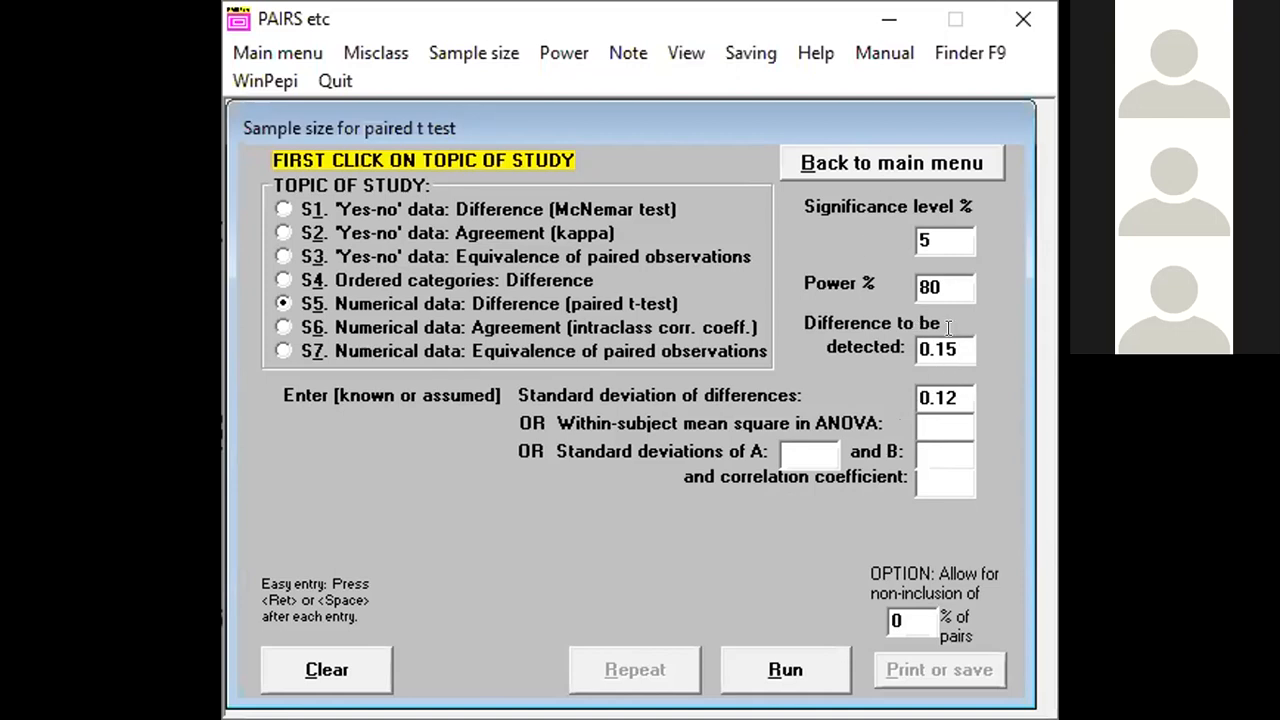
pyautogui.moveTo(948, 330)
pyautogui.click(946, 397)
pyautogui.press('Return')
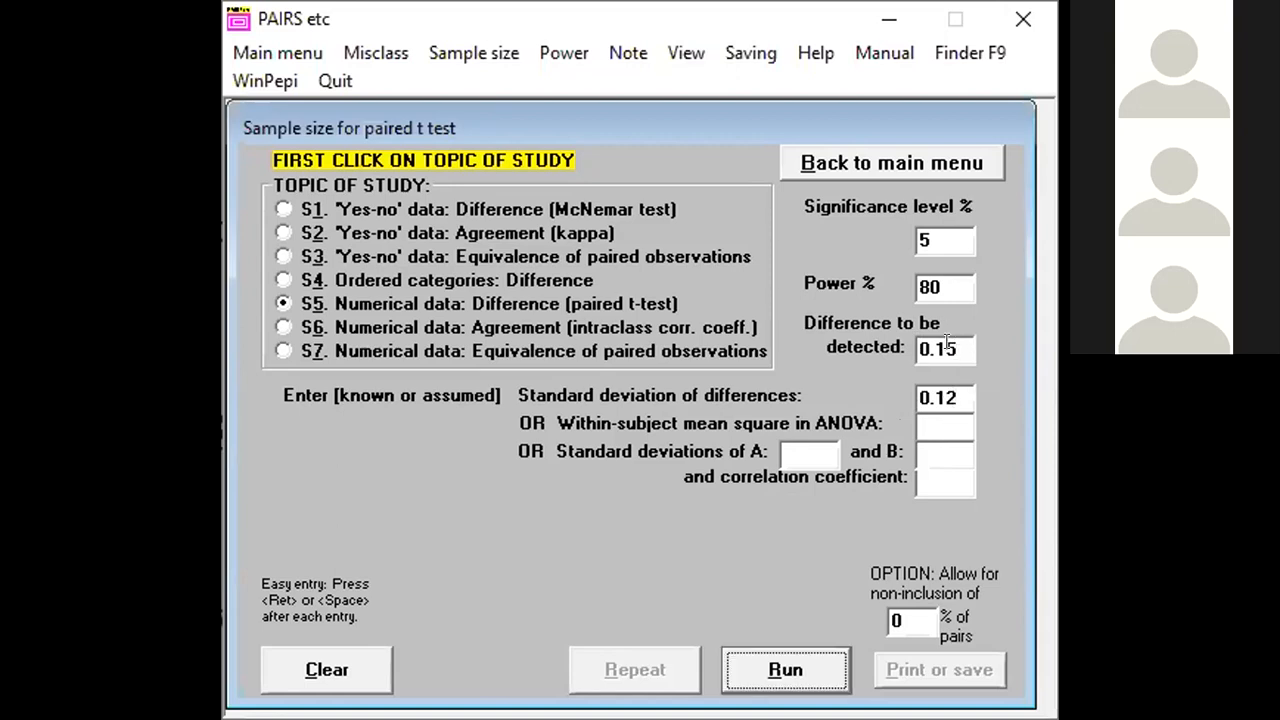
pyautogui.click(946, 342)
pyautogui.press('Delete')
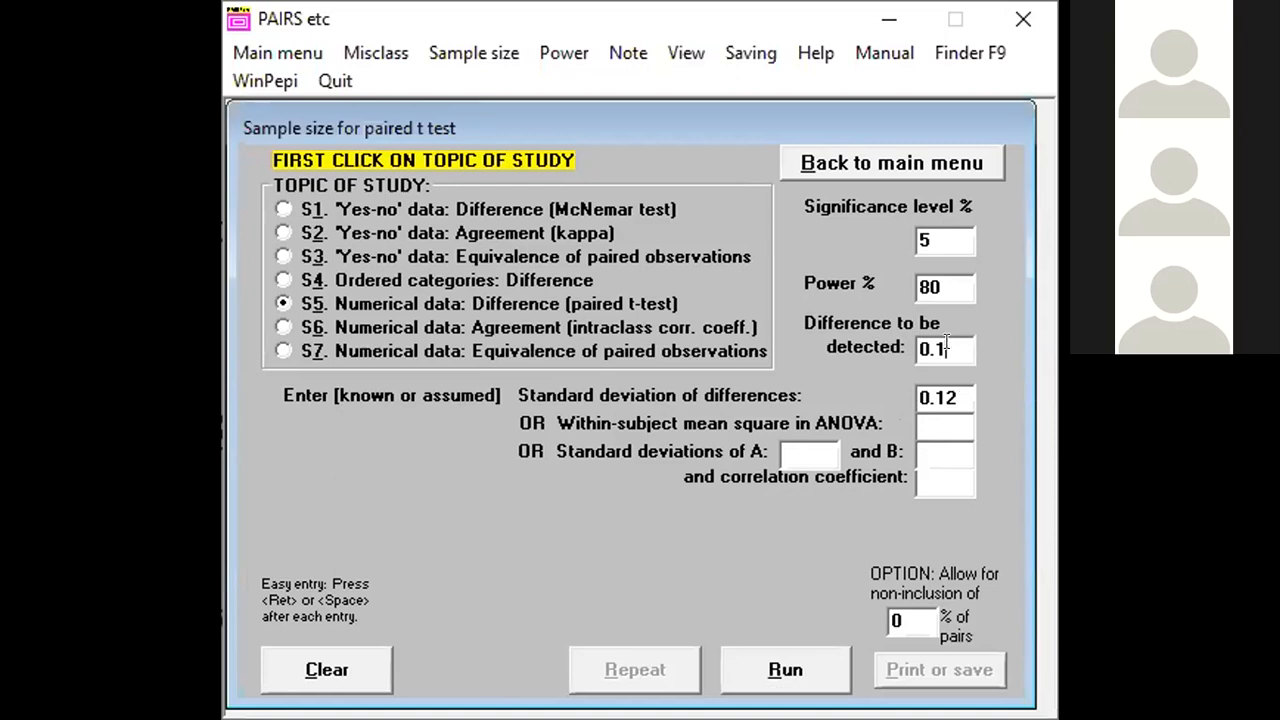
pyautogui.click(778, 652)
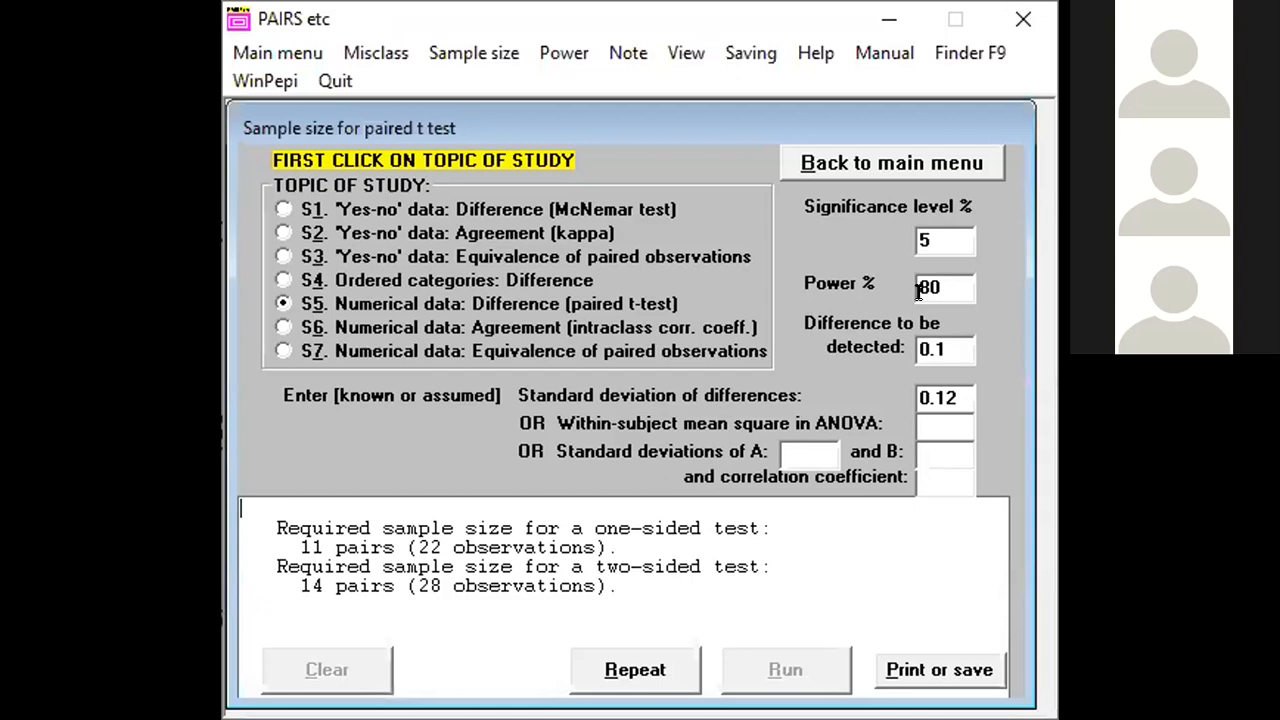
# Step: Repeat the paired t-test sample size calculation with the difference to be detected set to 0.01
pyautogui.click(943, 339)
pyautogui.click(634, 677)
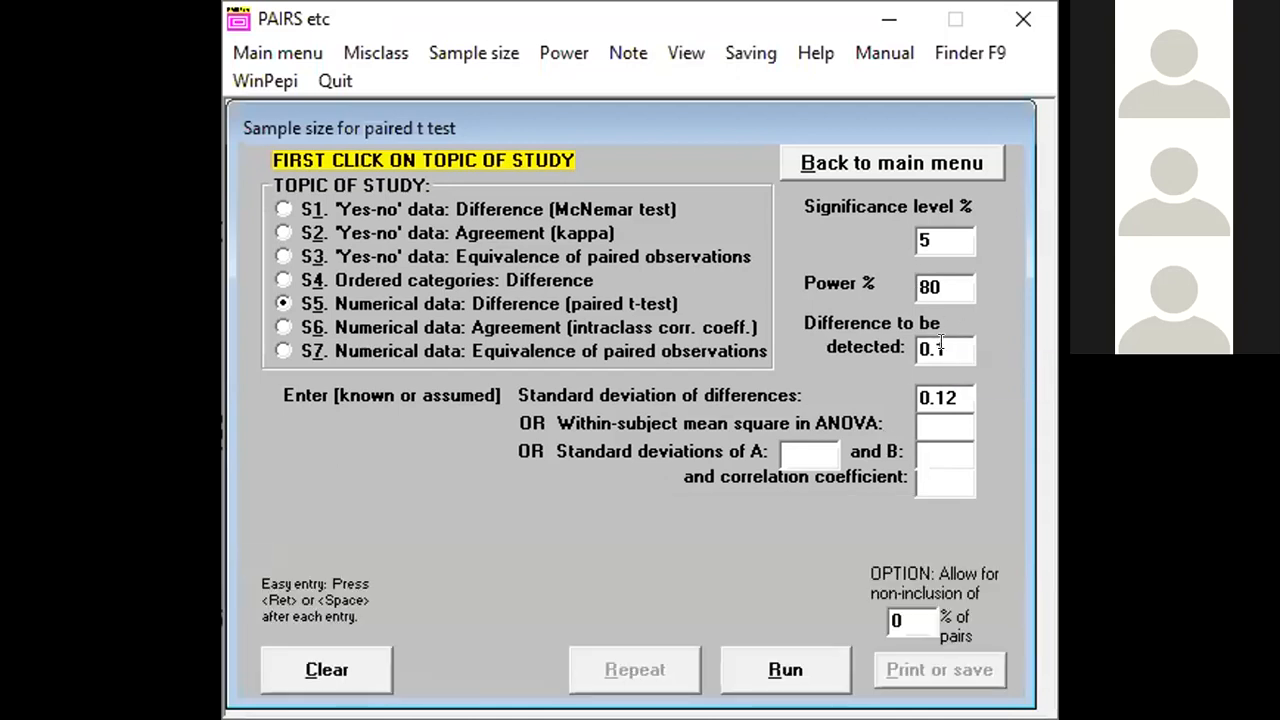
pyautogui.press('BackSpace')
pyautogui.write('01')
pyautogui.click(790, 668)
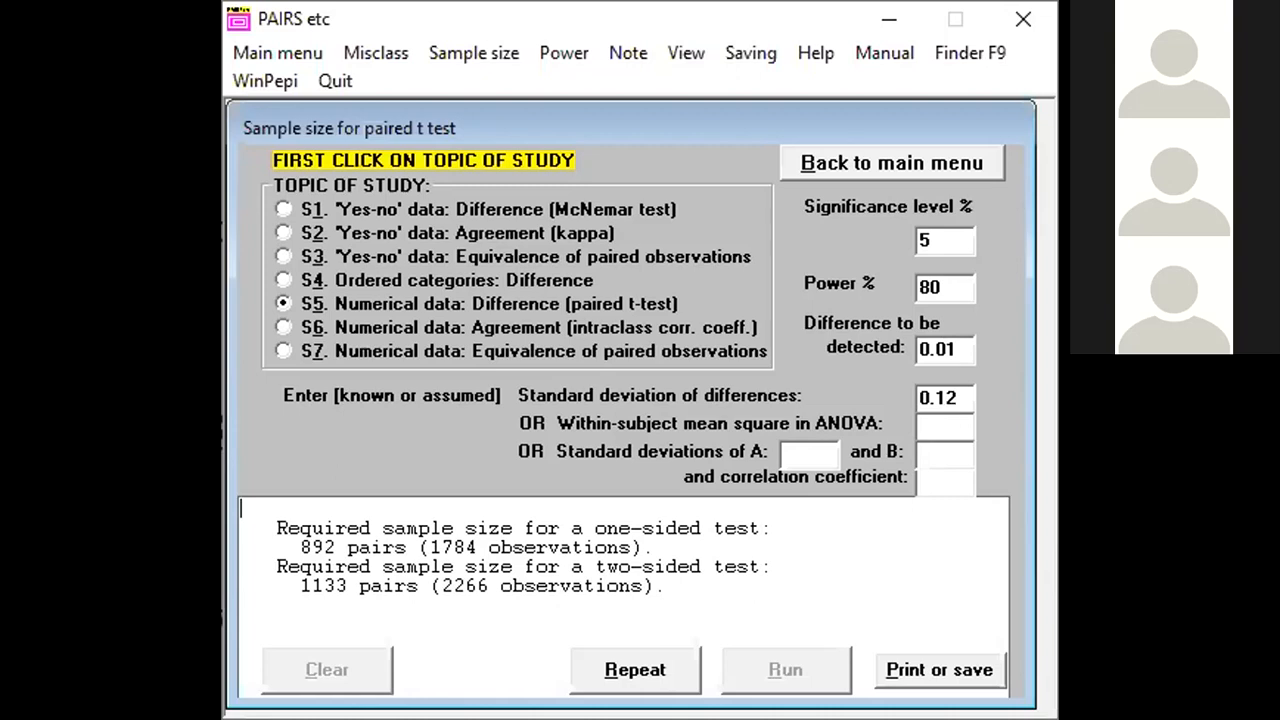
# Step: Switch from PAIRS etc to another open window
pyautogui.hotkey('alt', 'Tab')
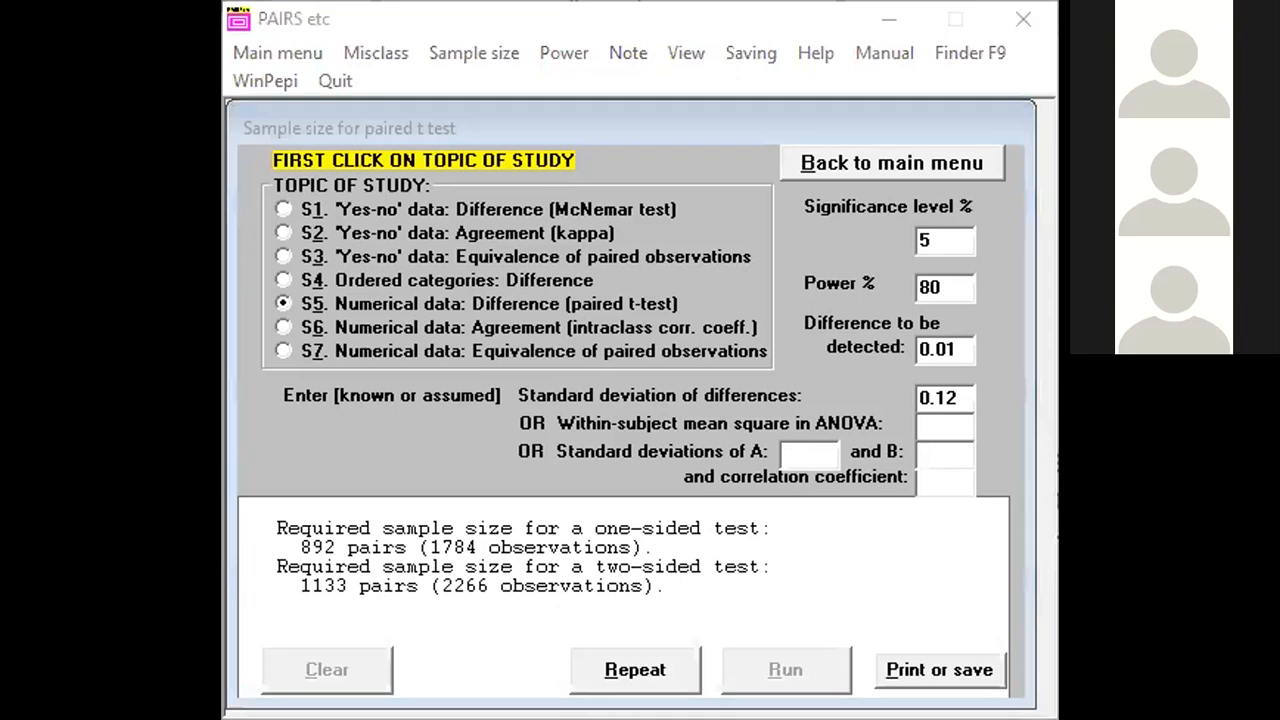